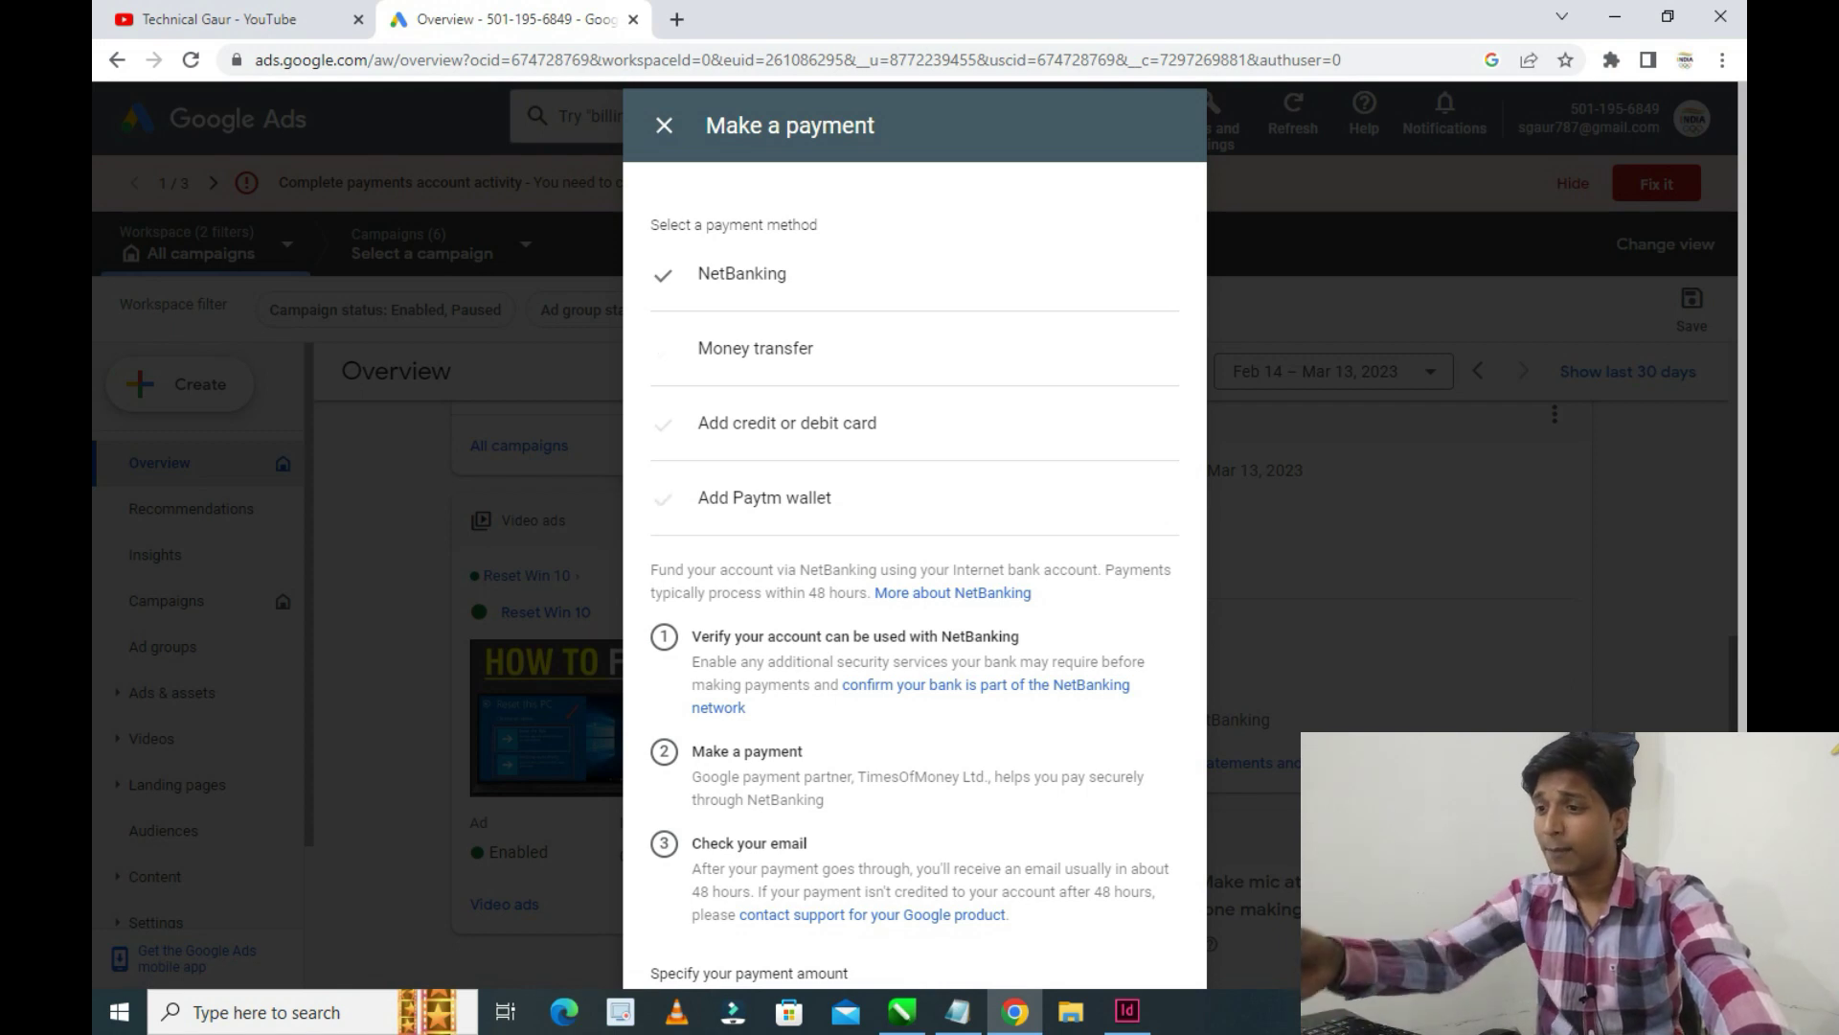
Enter 555555 as the other payment amount for the NetBanking payment
scroll(915, 536, "down", 2)
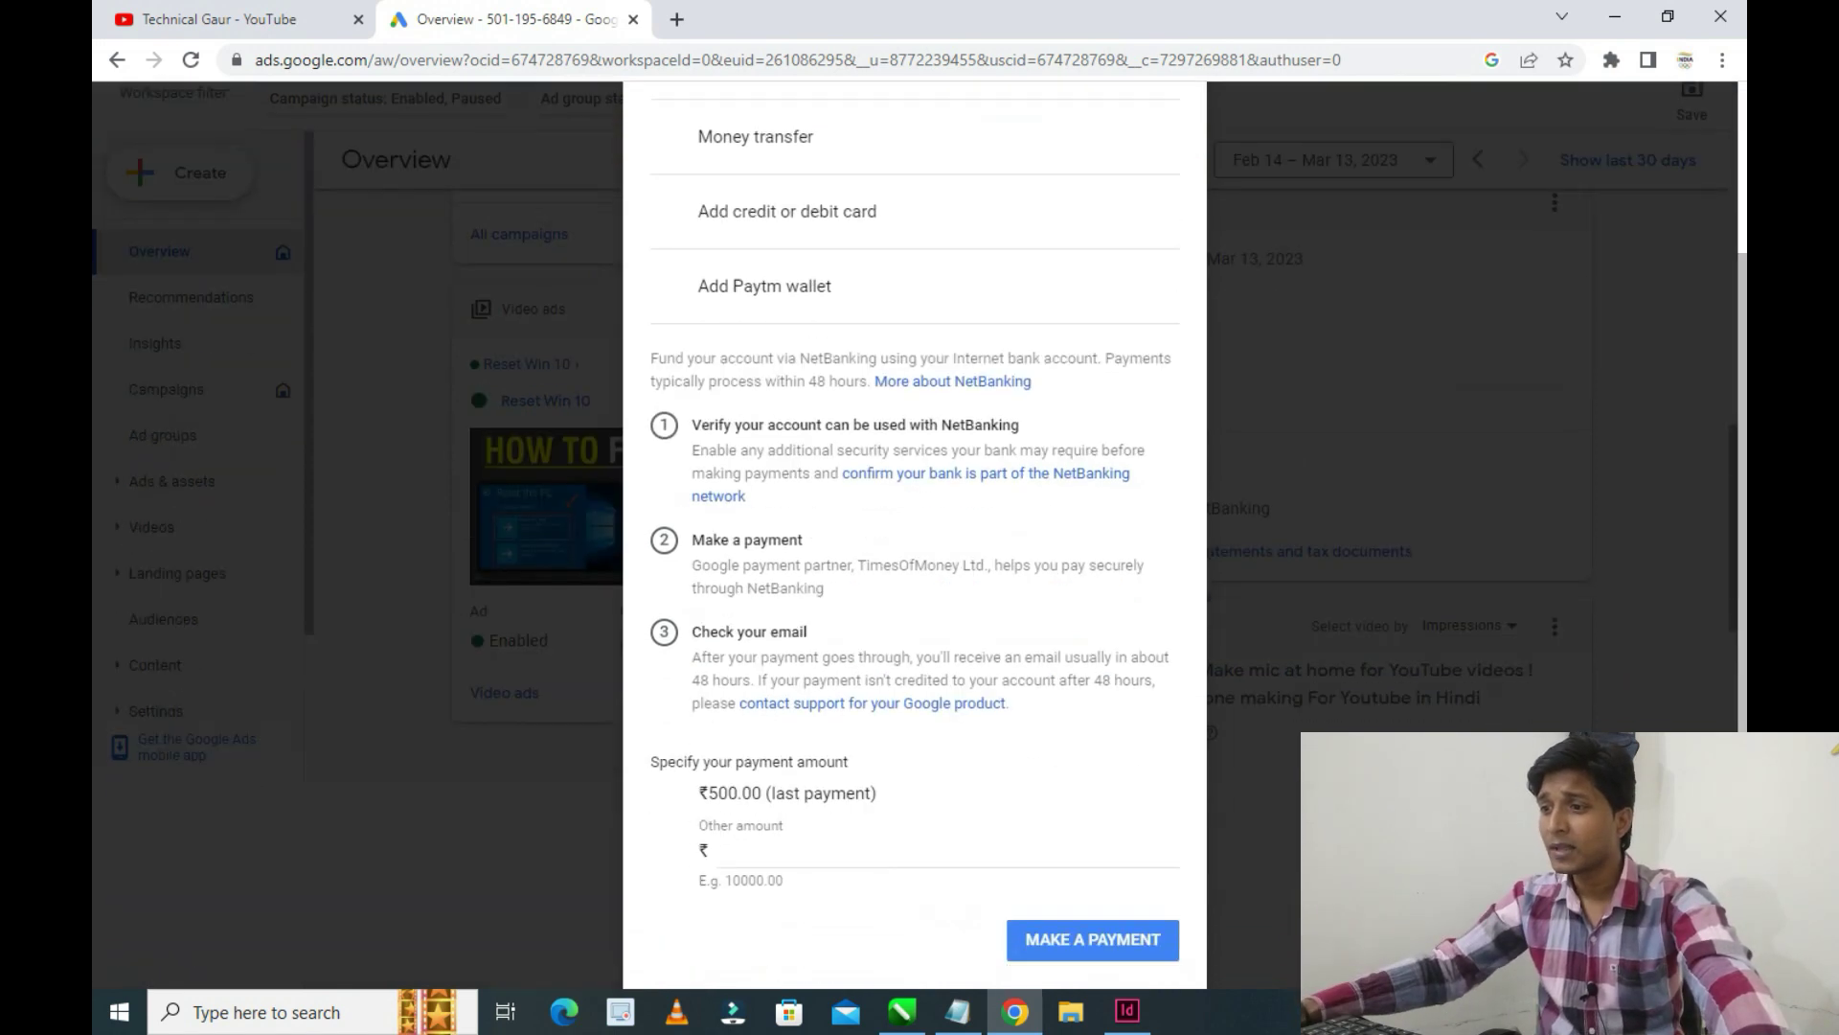
left_click(920, 849)
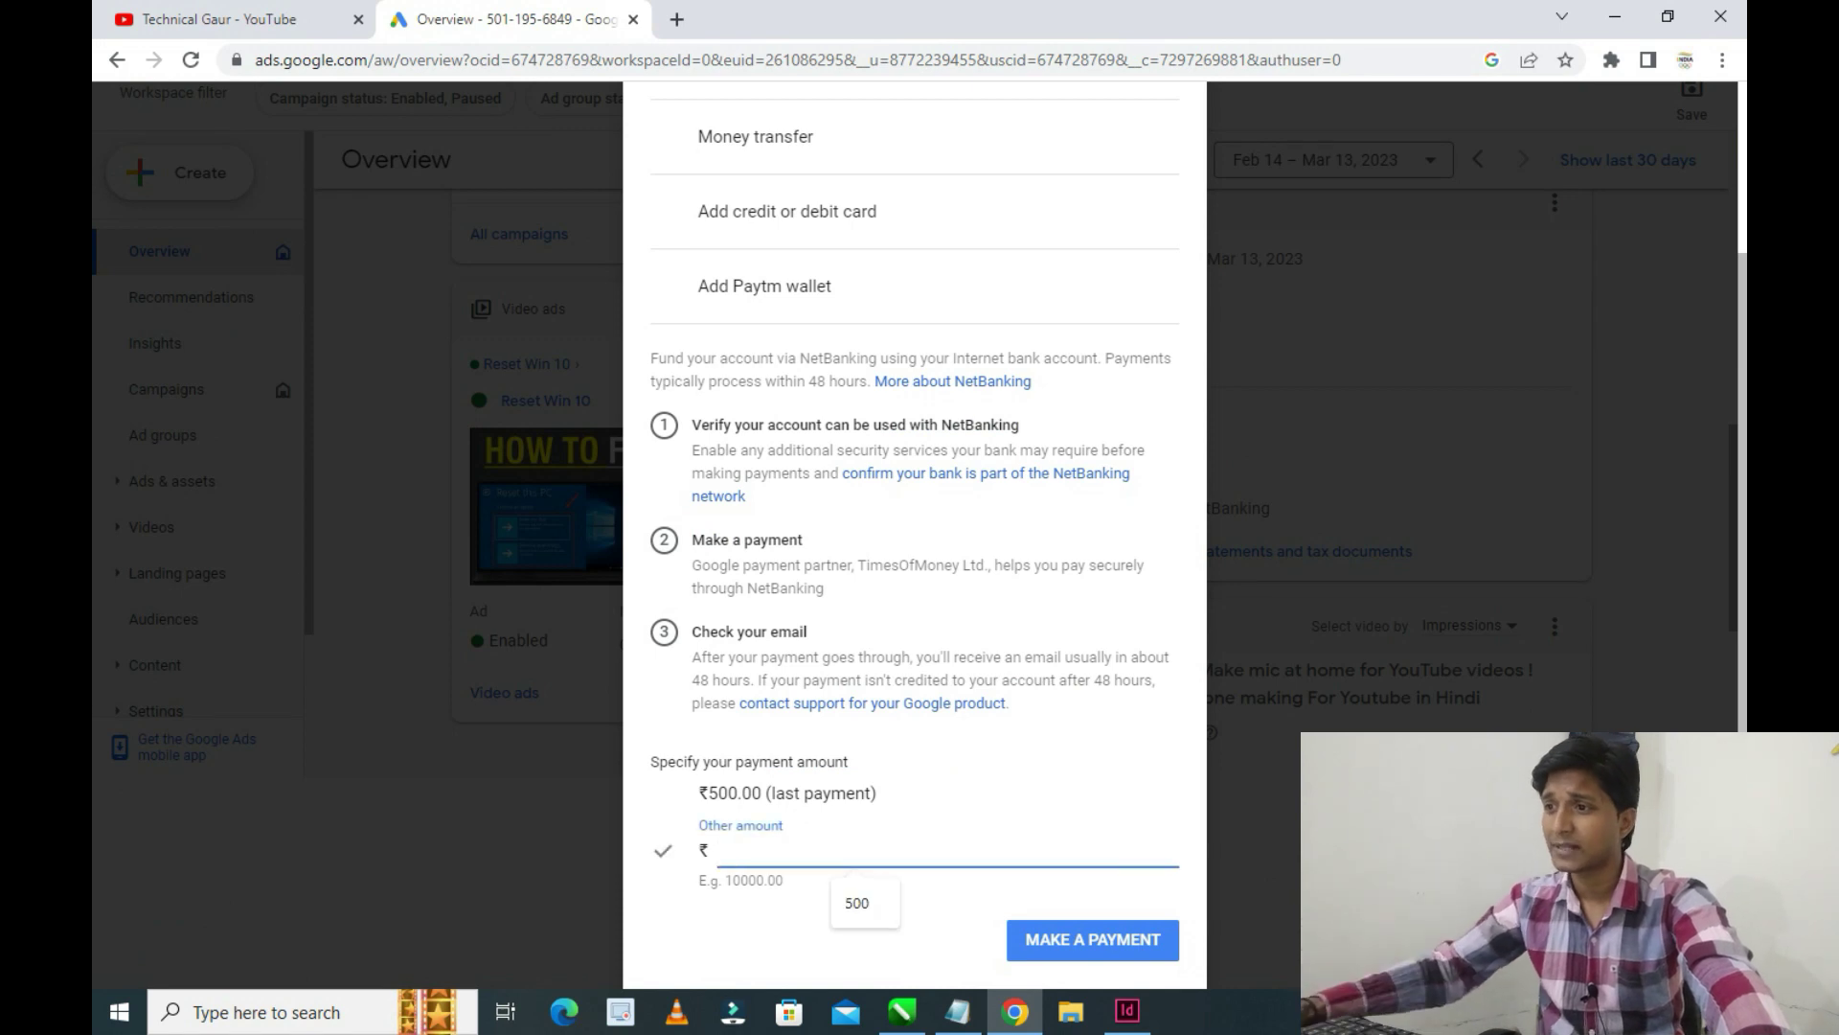
type("555555")
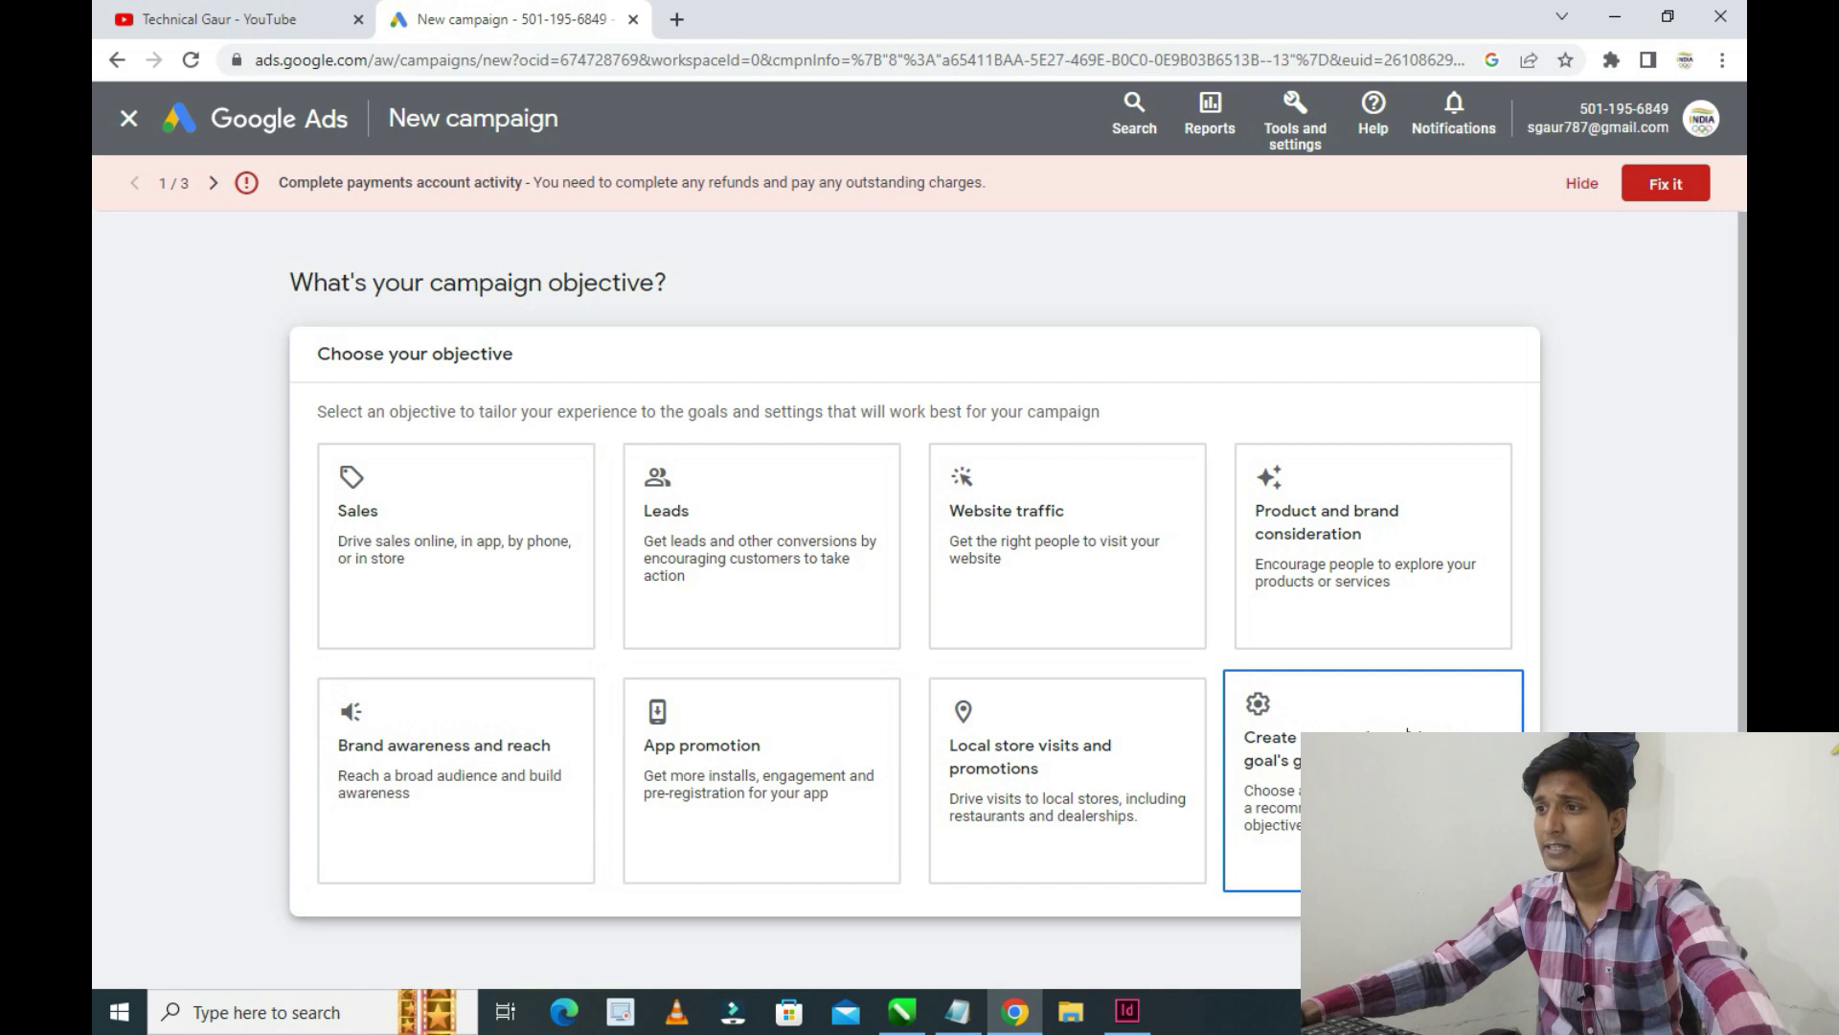
Create a campaign without a goal's guidance, using the Video type and the Custom video campaign subtype
left_click(1408, 731)
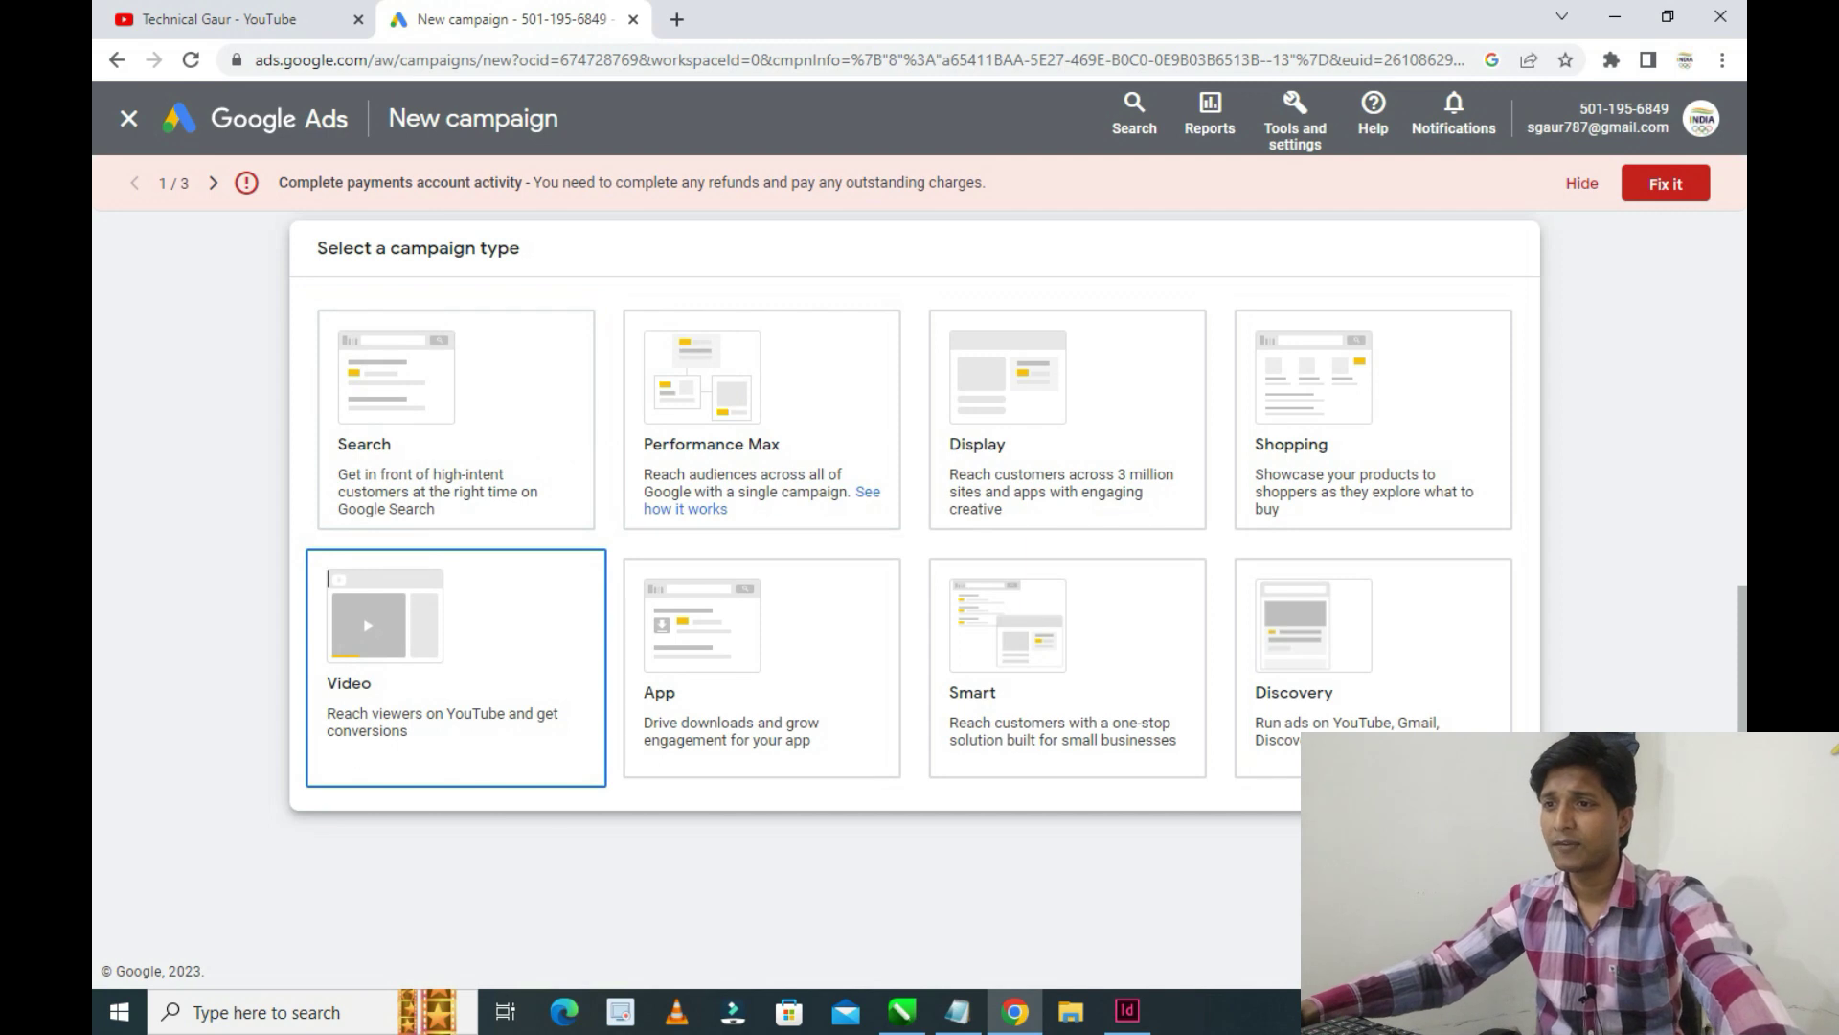
left_click(456, 668)
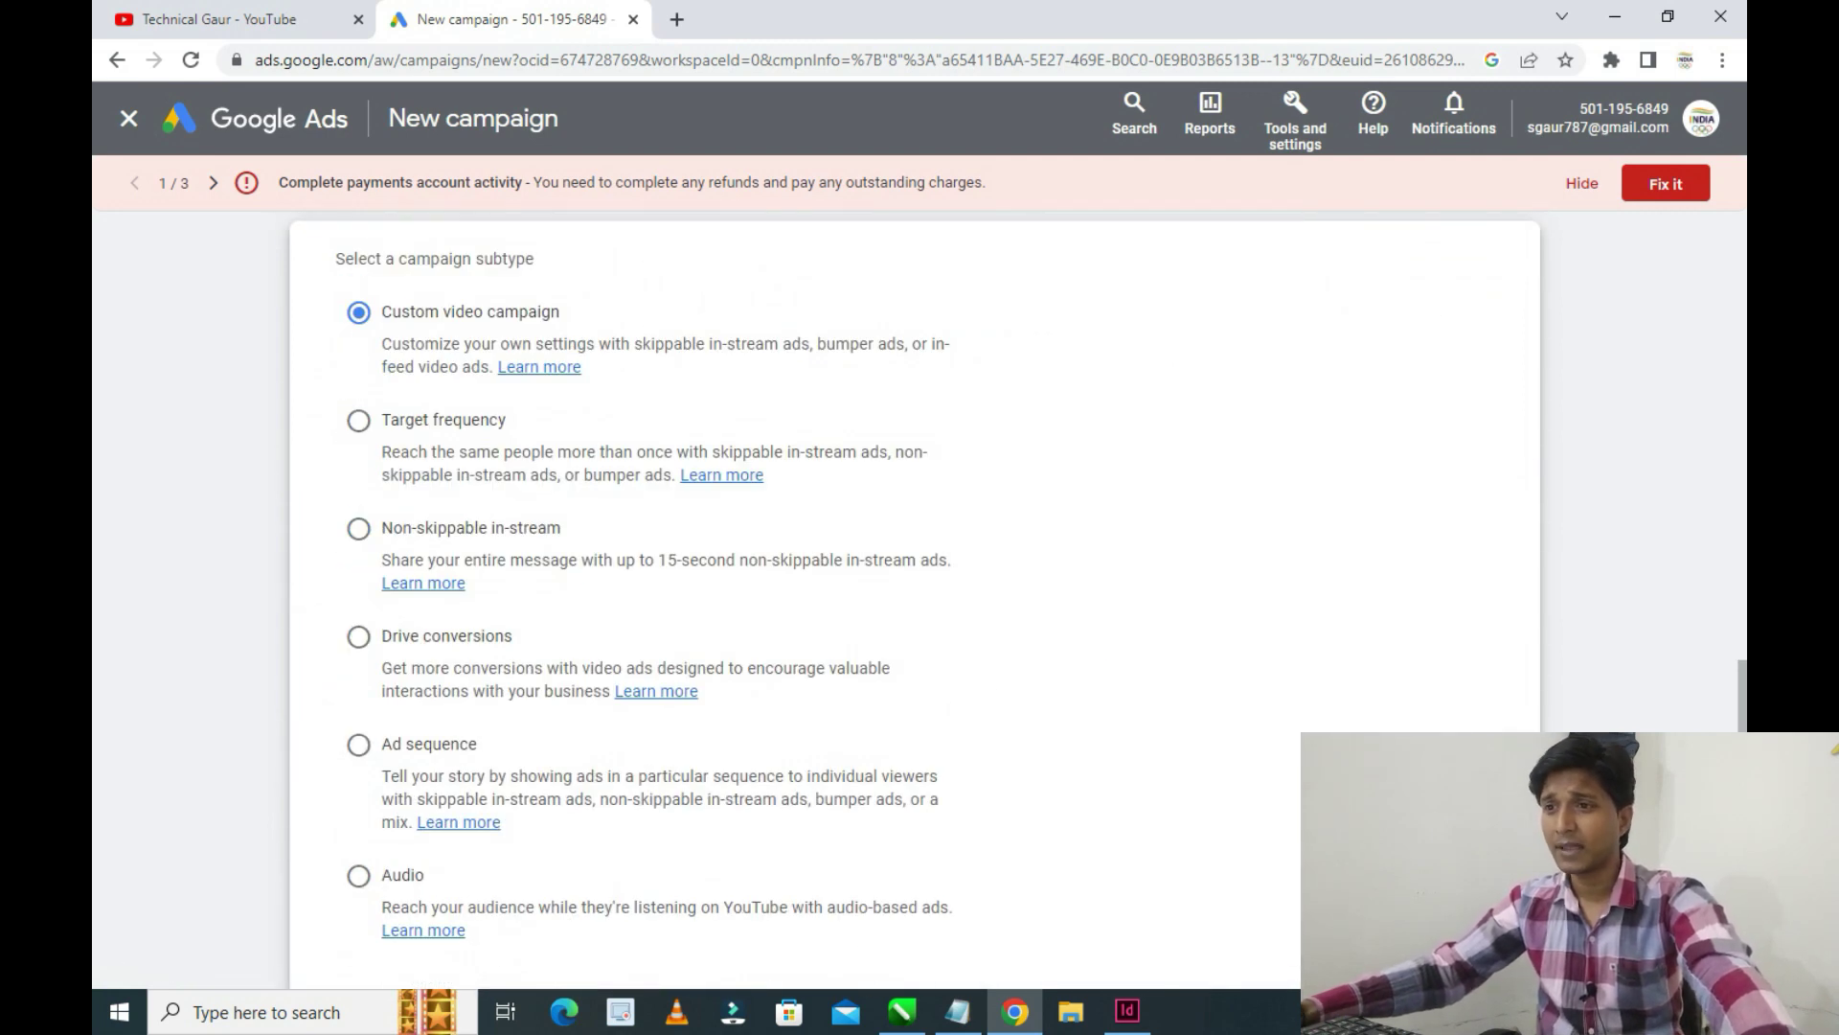
scroll(915, 575, "down", 2)
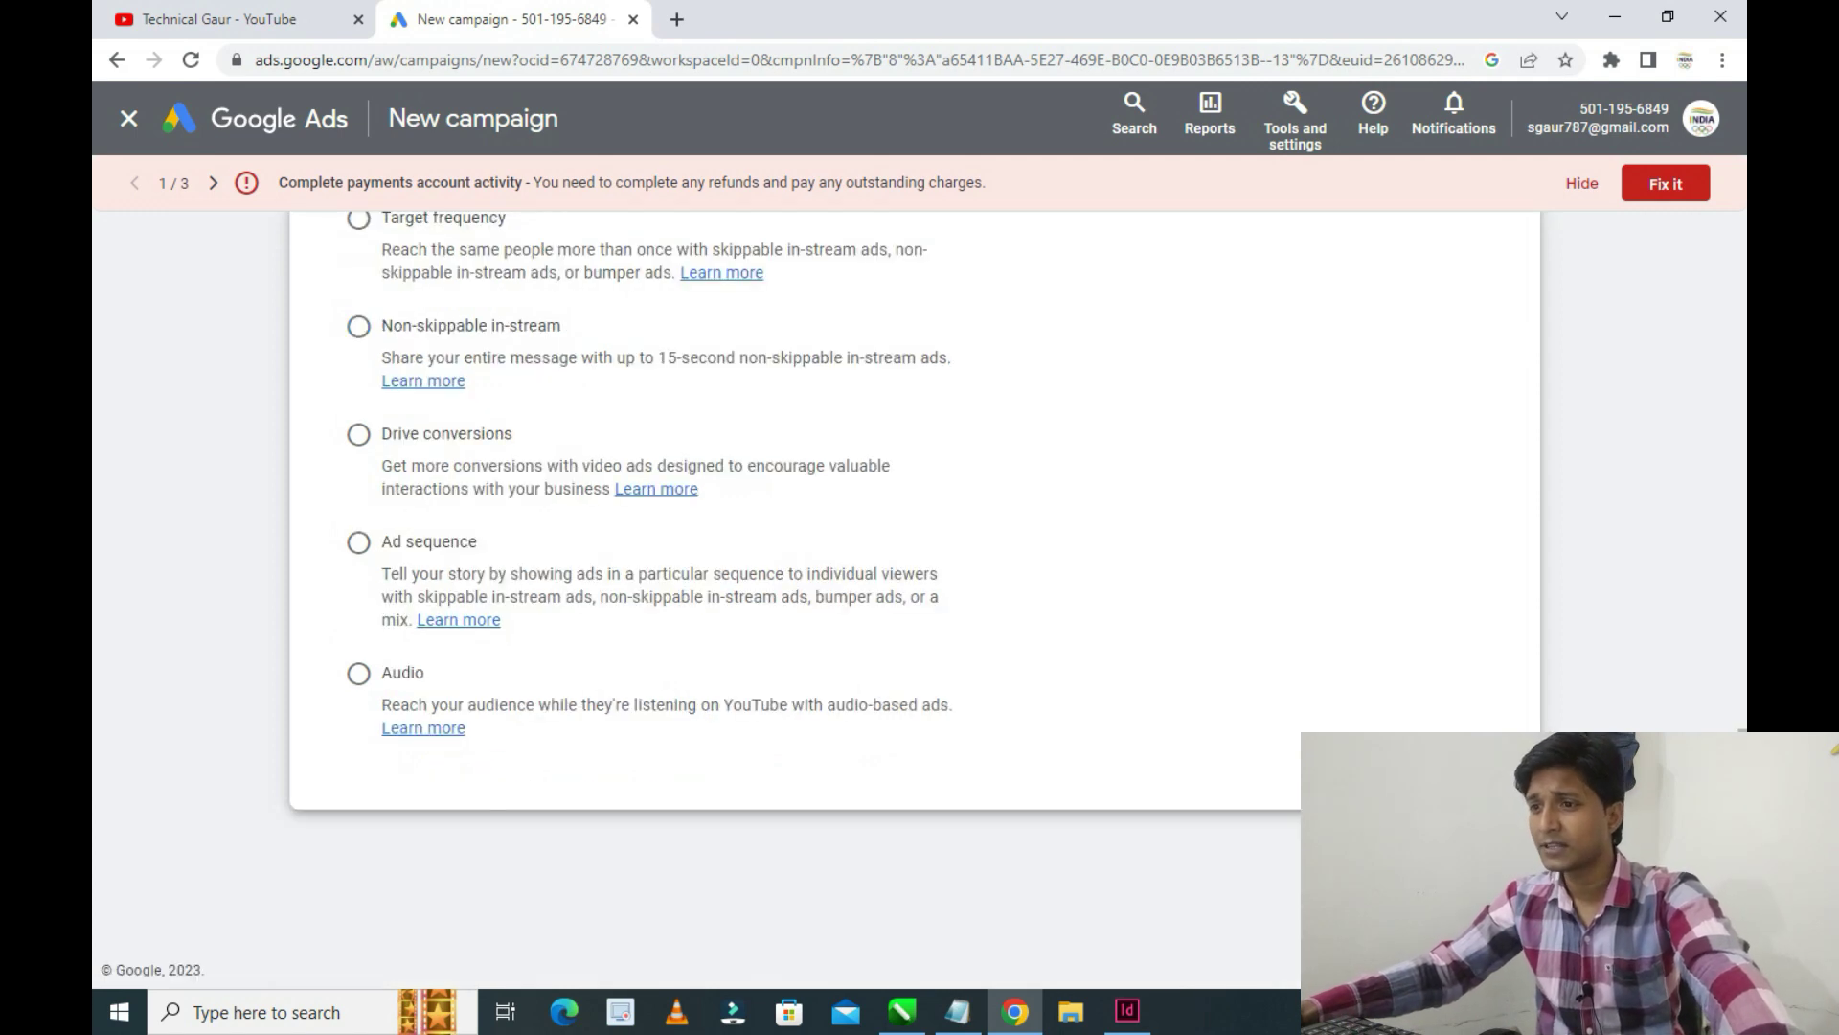
left_click(1487, 860)
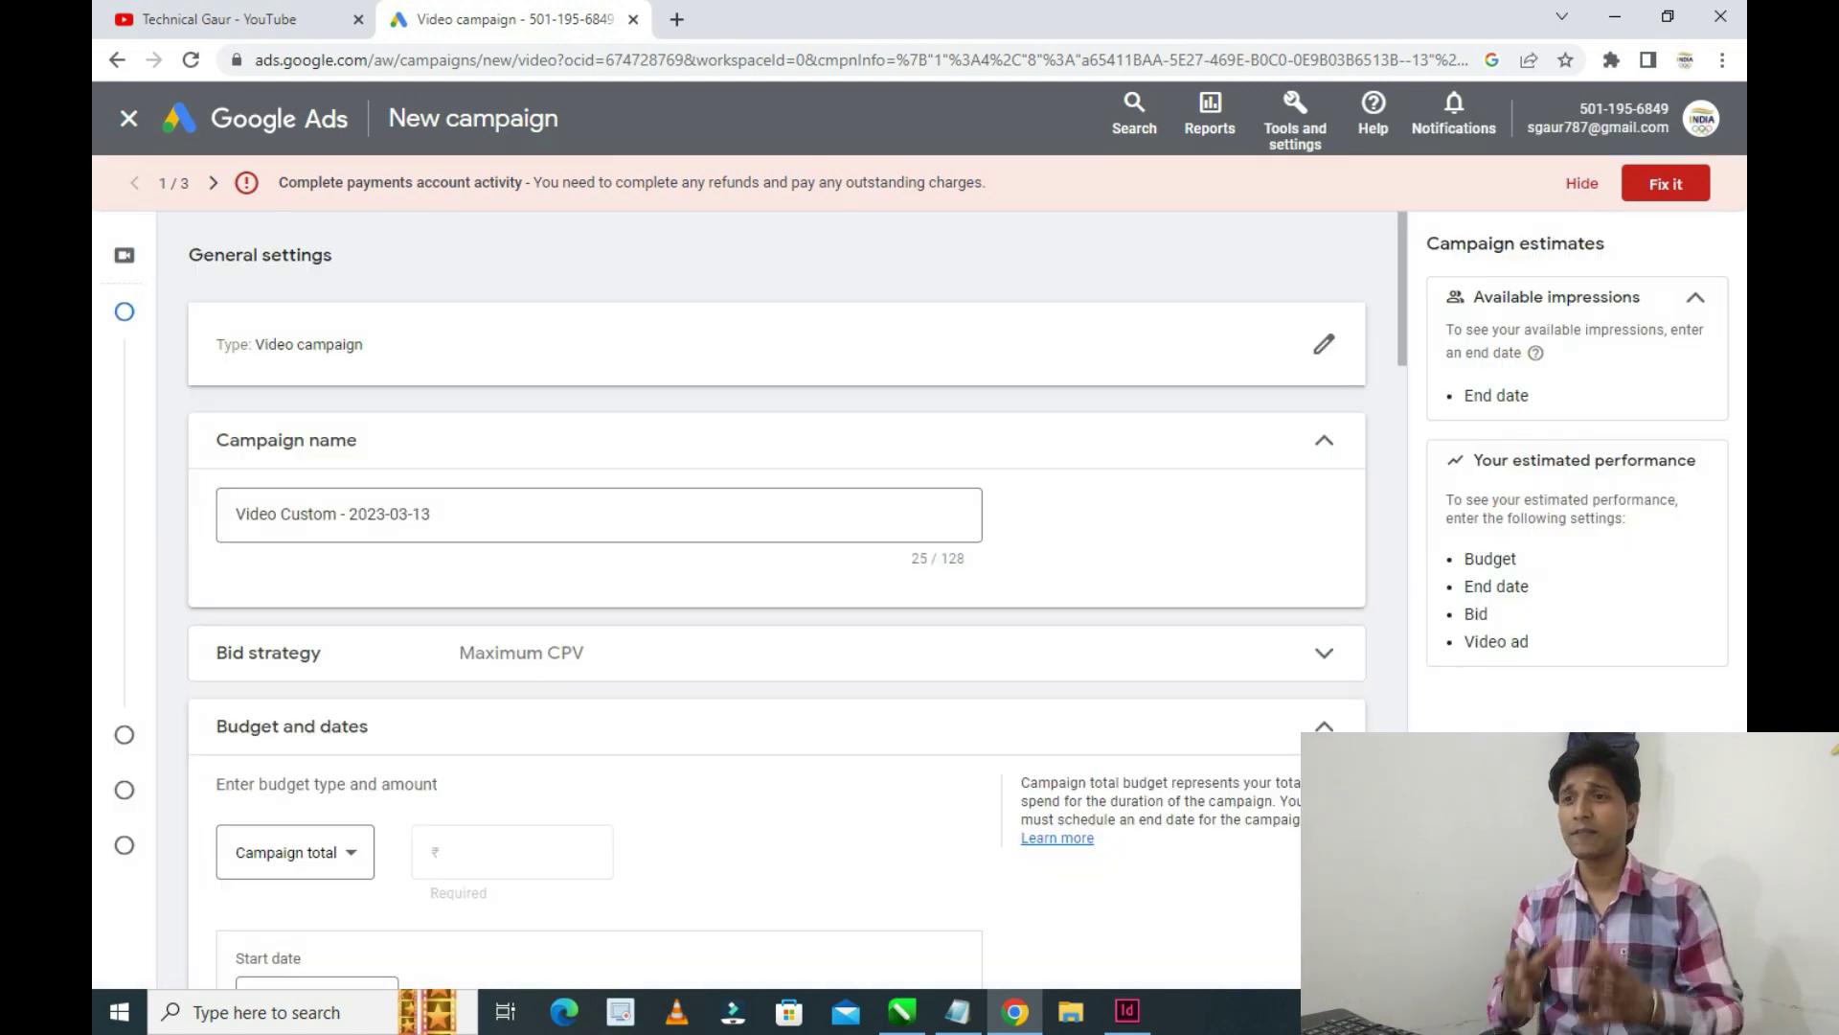
Switch to Notepad and copy the opening part of the video title, up to the comma before "How To increase"
left_click_drag(265, 345, 365, 346)
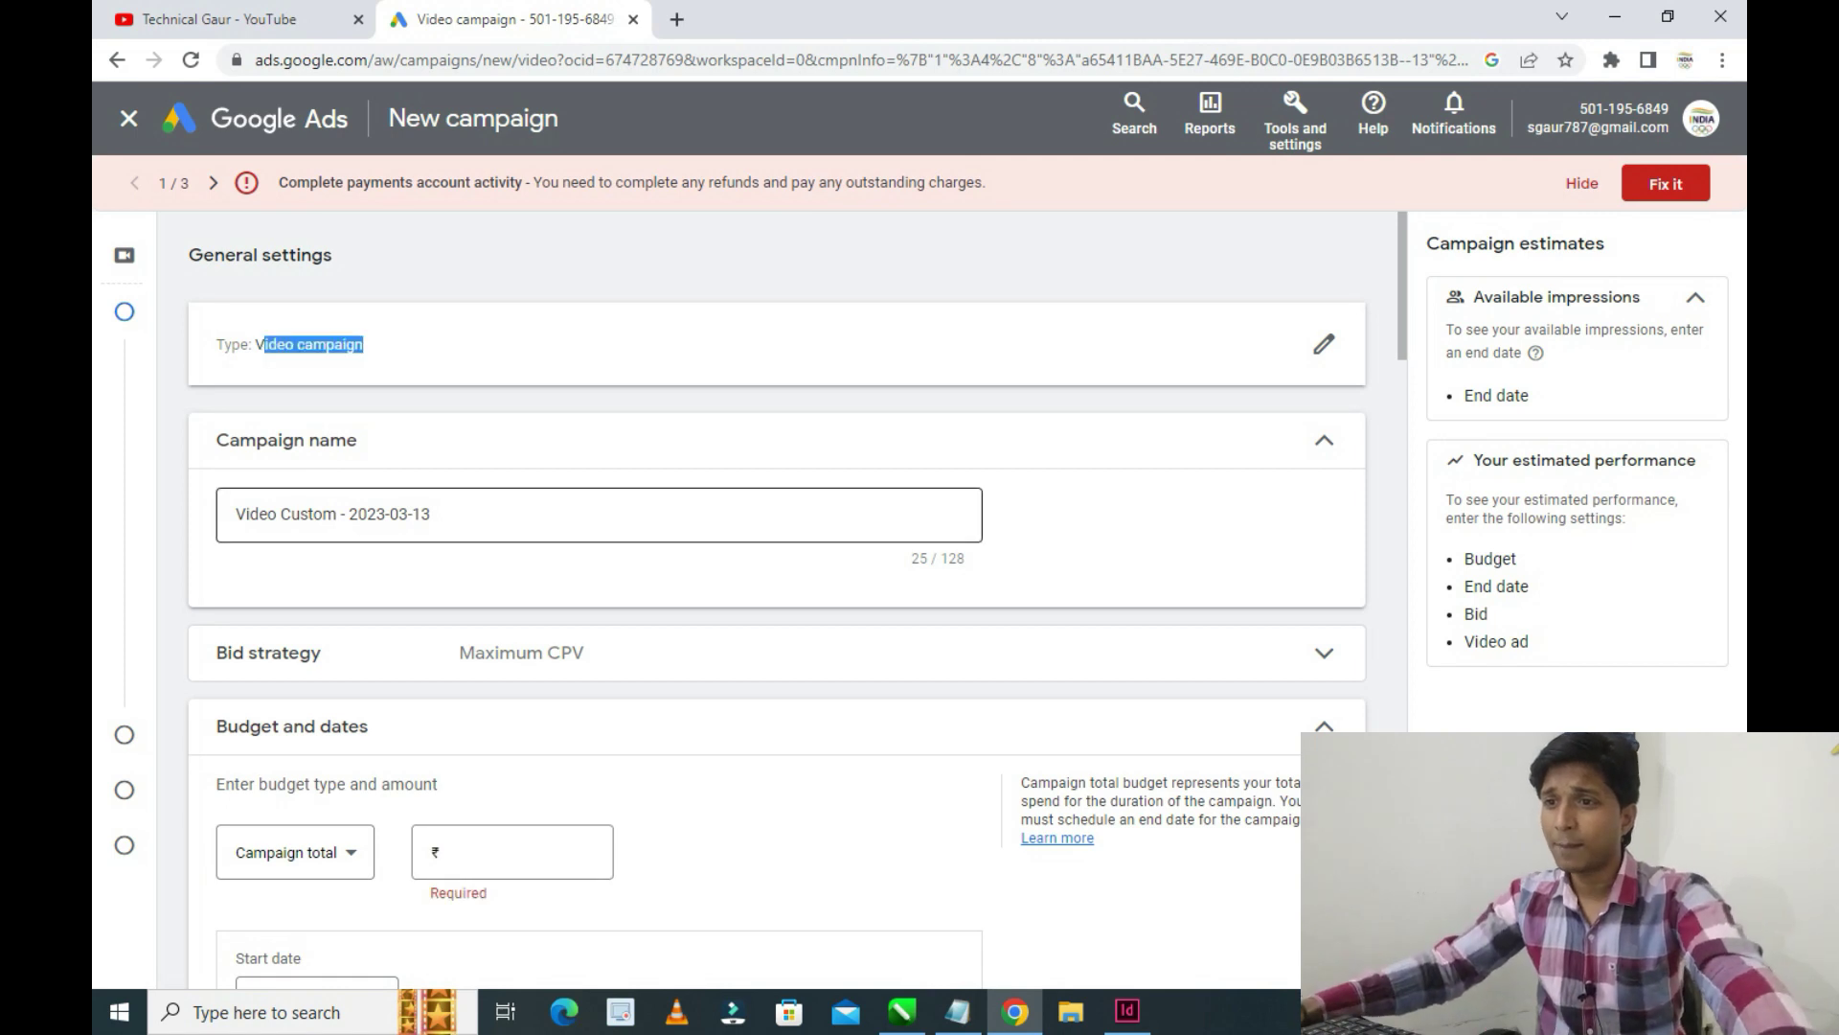
left_click_drag(279, 515, 436, 515)
left_click(436, 514)
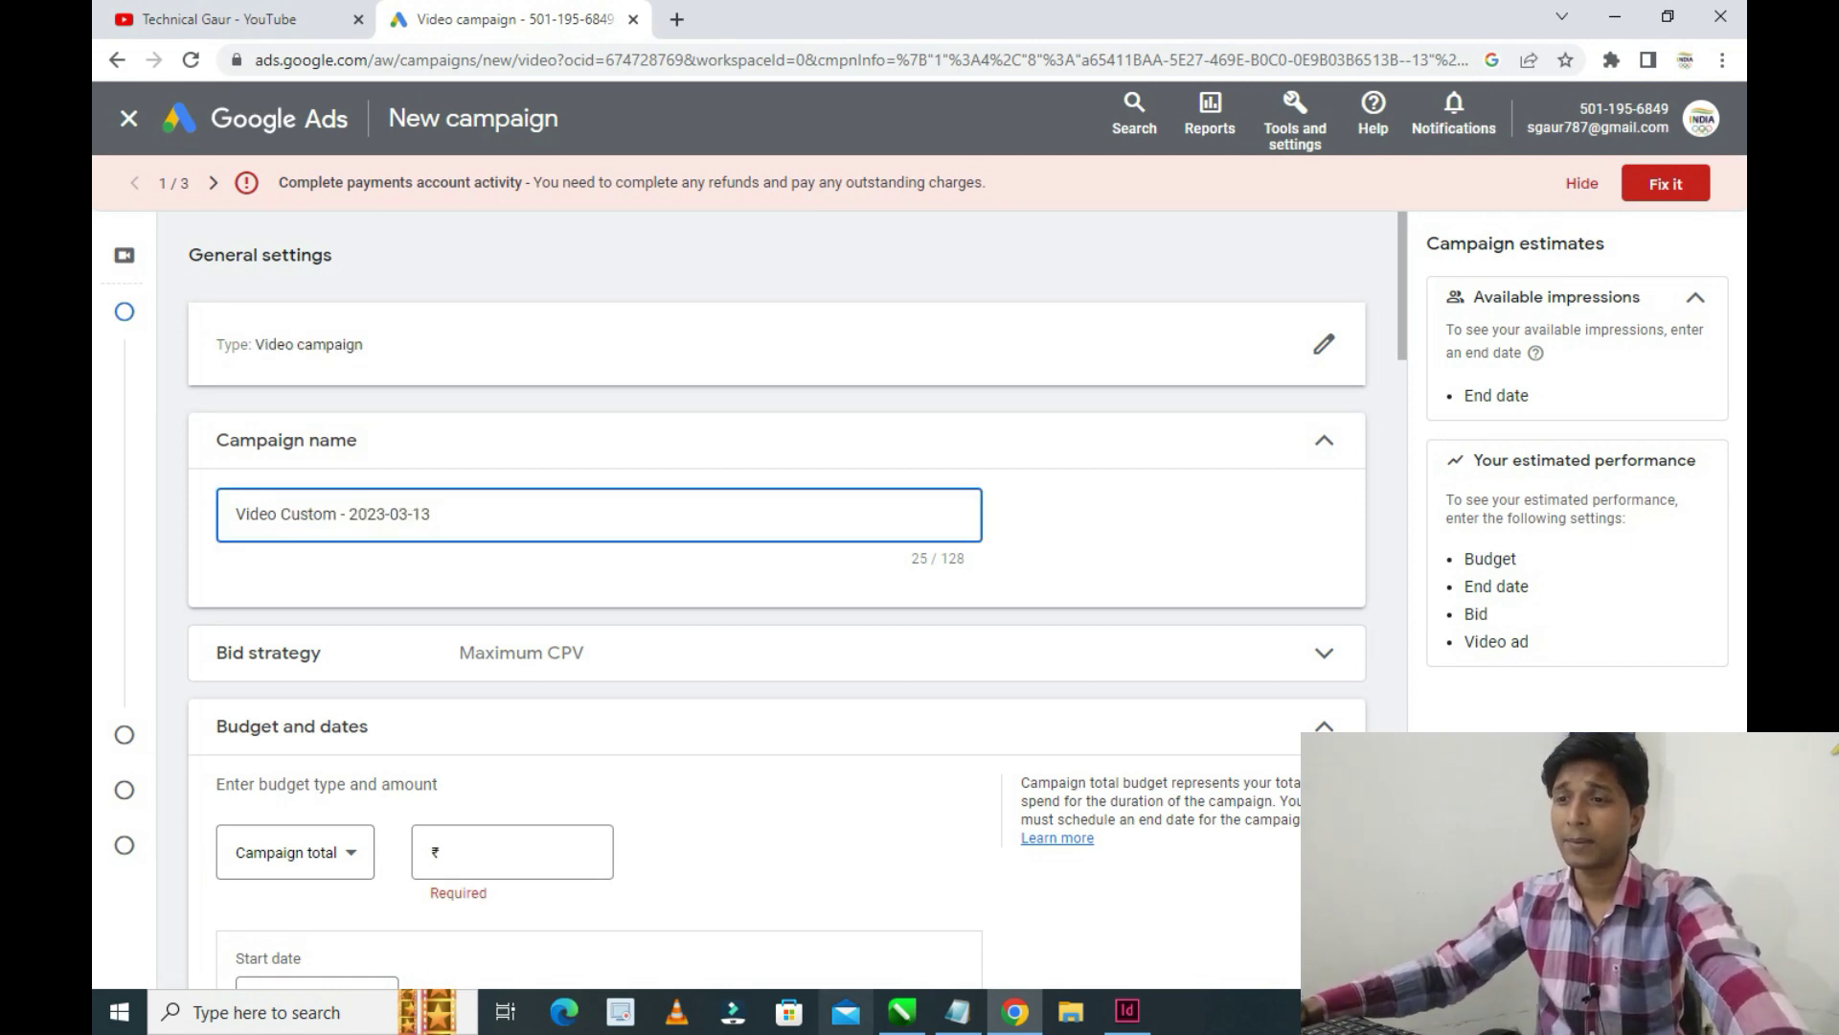
left_click(958, 1011)
left_click_drag(1212, 239, 838, 239)
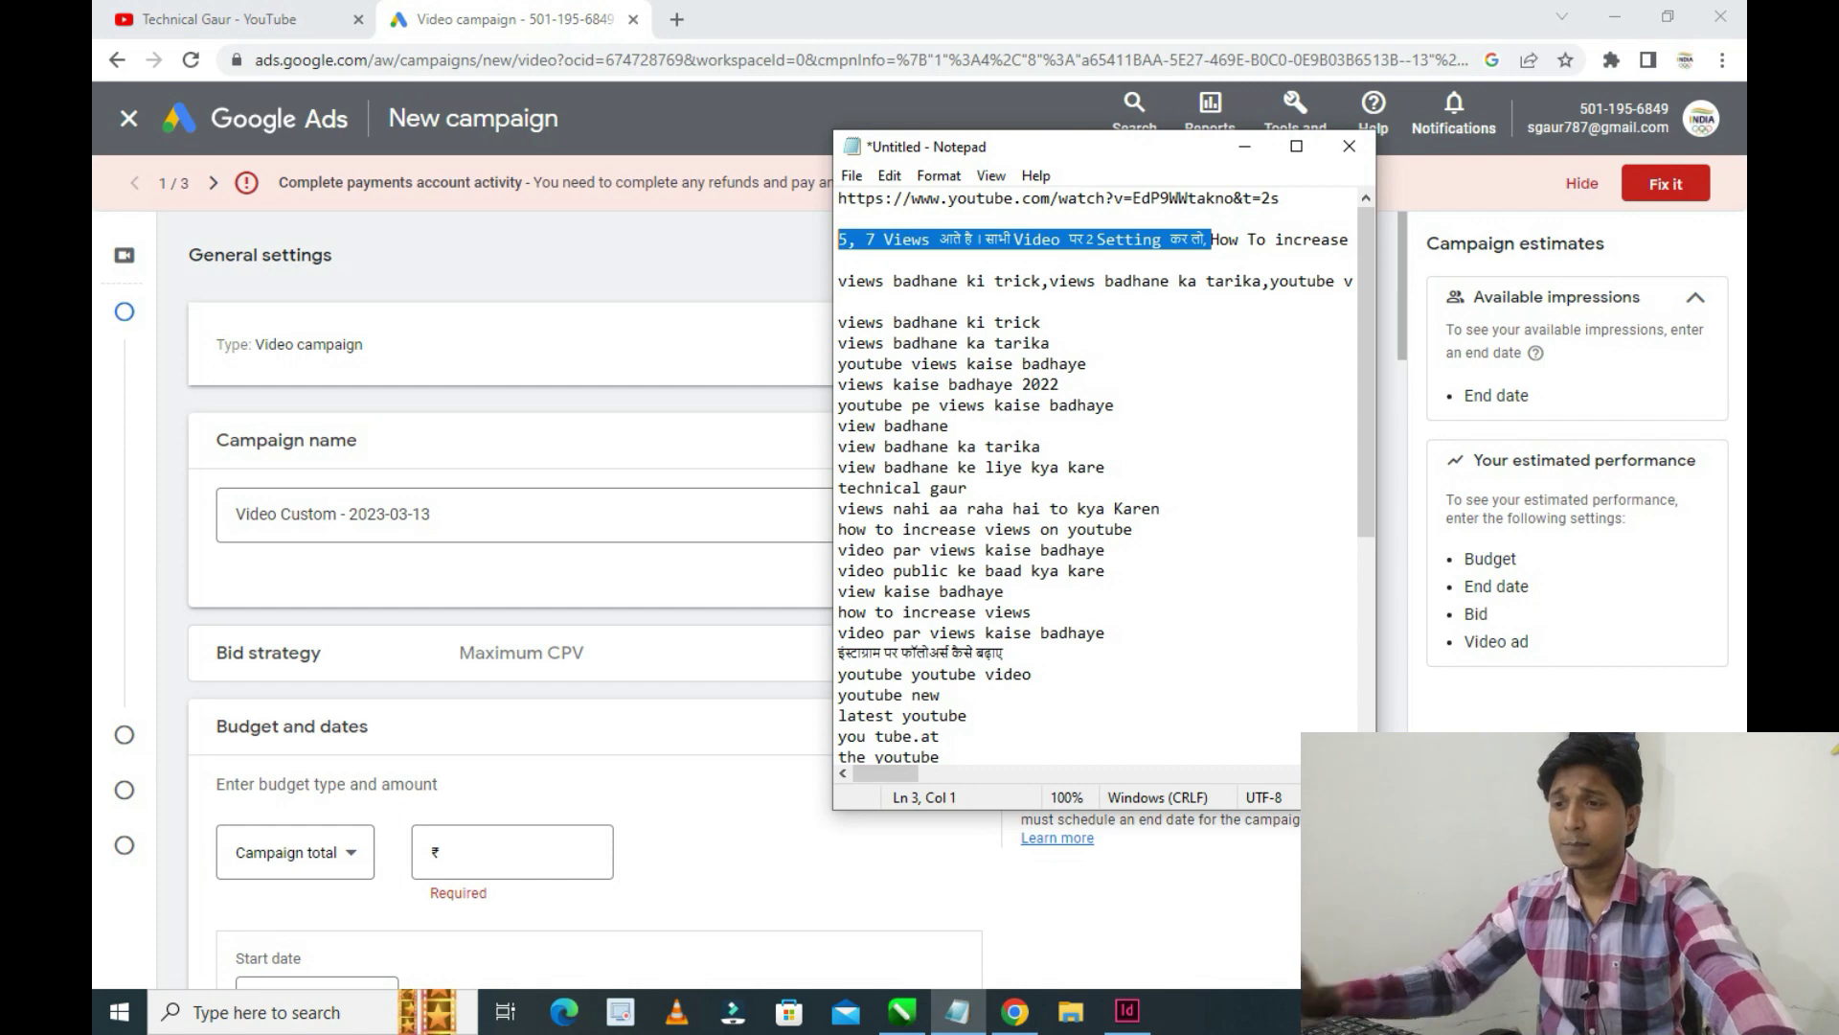
Name the campaign "5, 7 Views आते है । साभी Video पर 2 Setting कर लो 2023"
left_click(537, 514)
key("ctrl+a")
type("5, 7 Views आते है । सभी Video पर 2 Setting कर लो,")
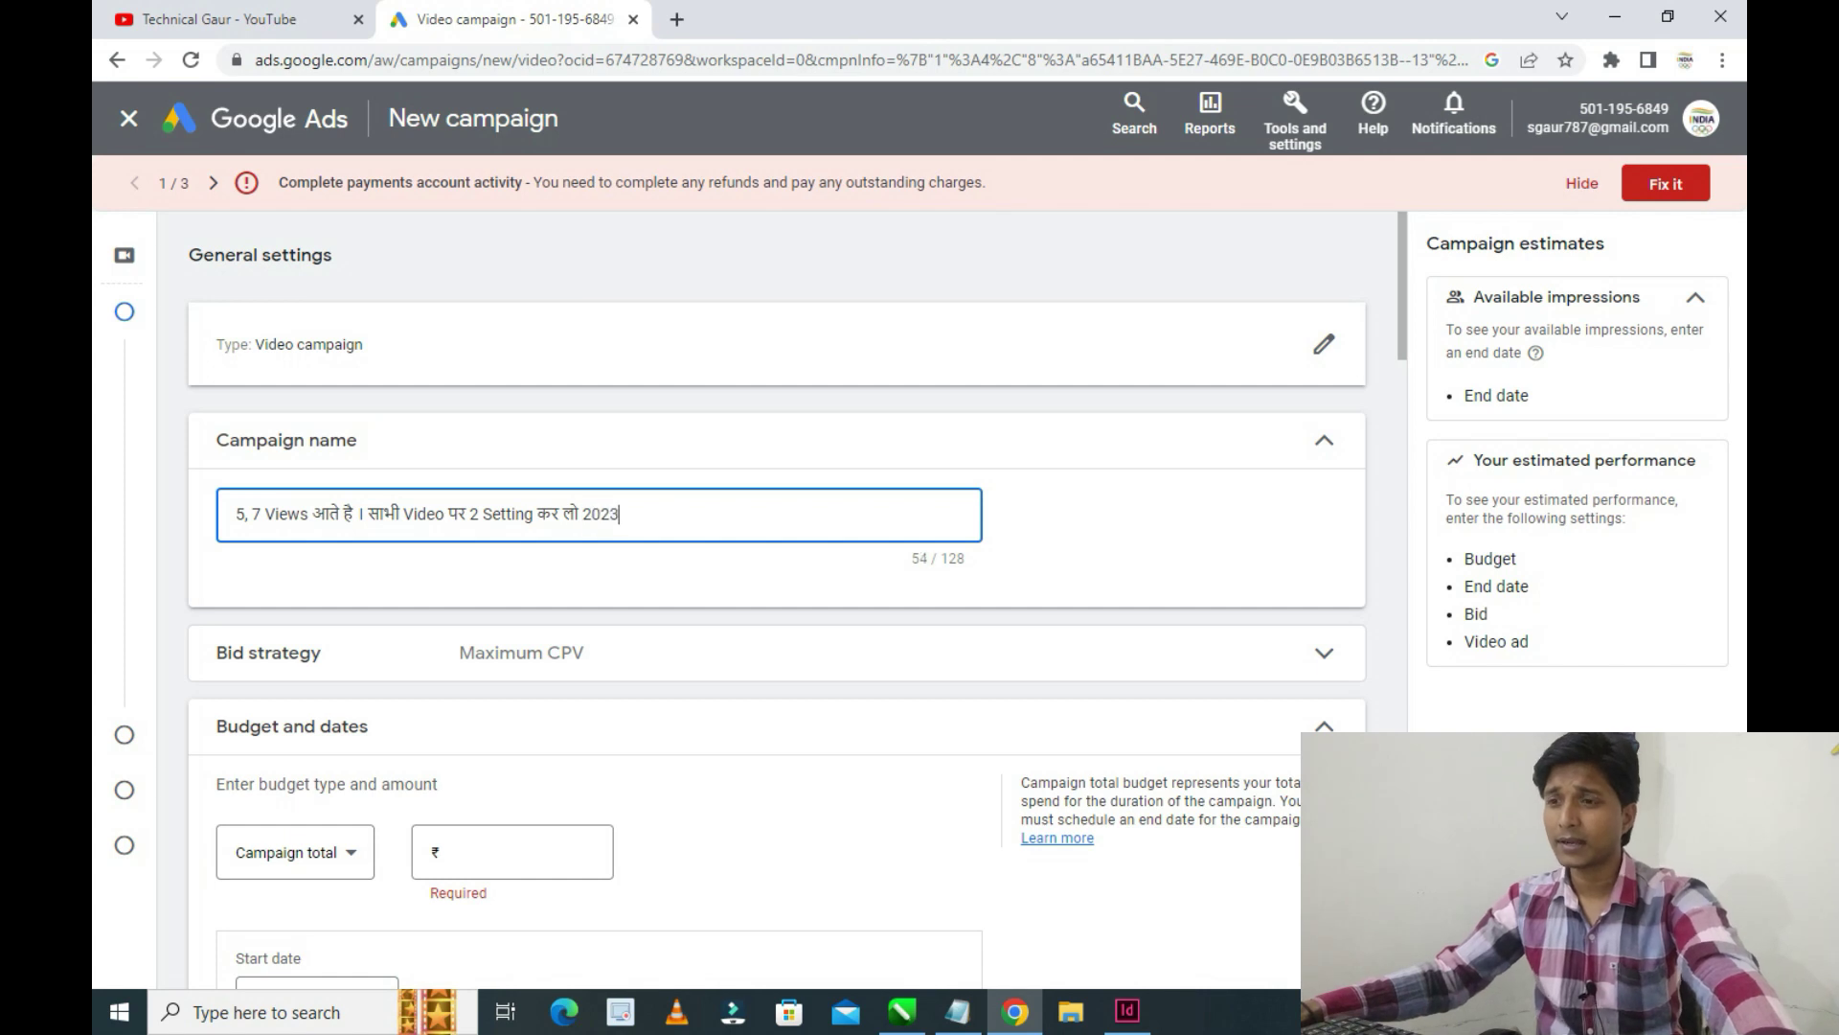
key("ctrl+a")
key("Right")
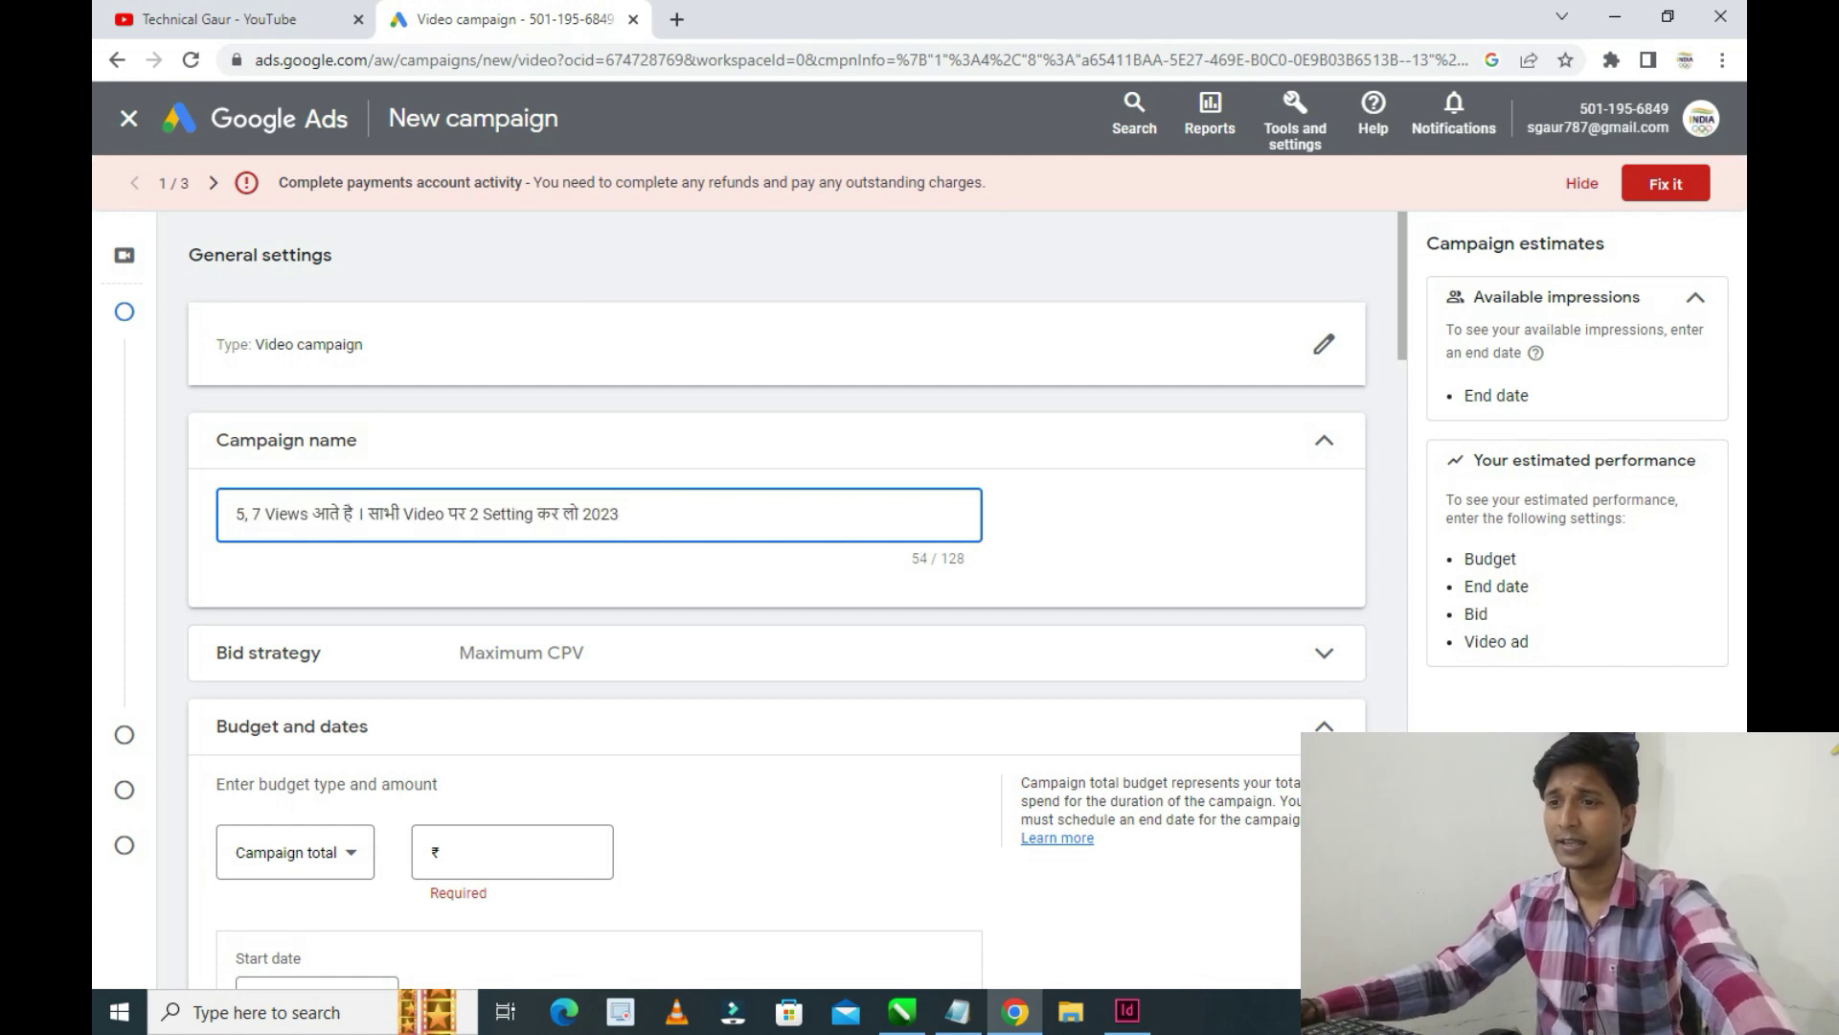
Choose Maximum CPV as the campaign's bid strategy
scroll(613, 508, "down", 2)
left_click(613, 423)
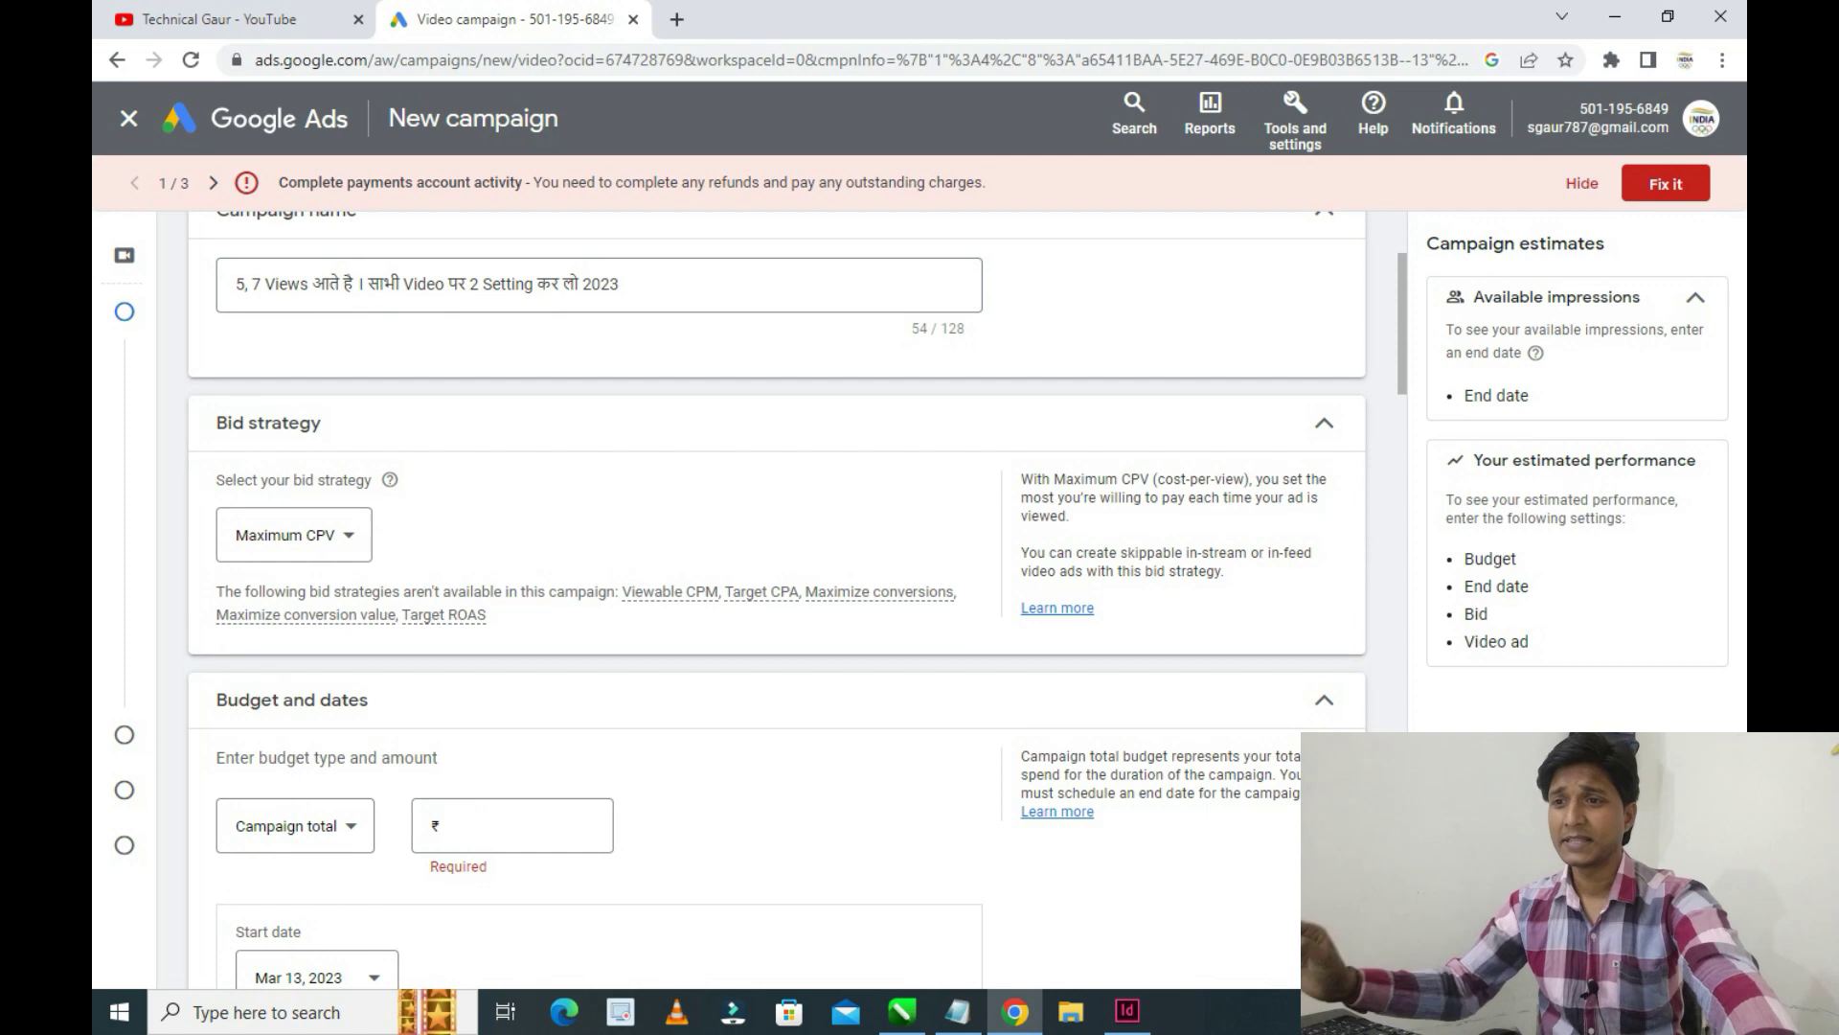
left_click(294, 534)
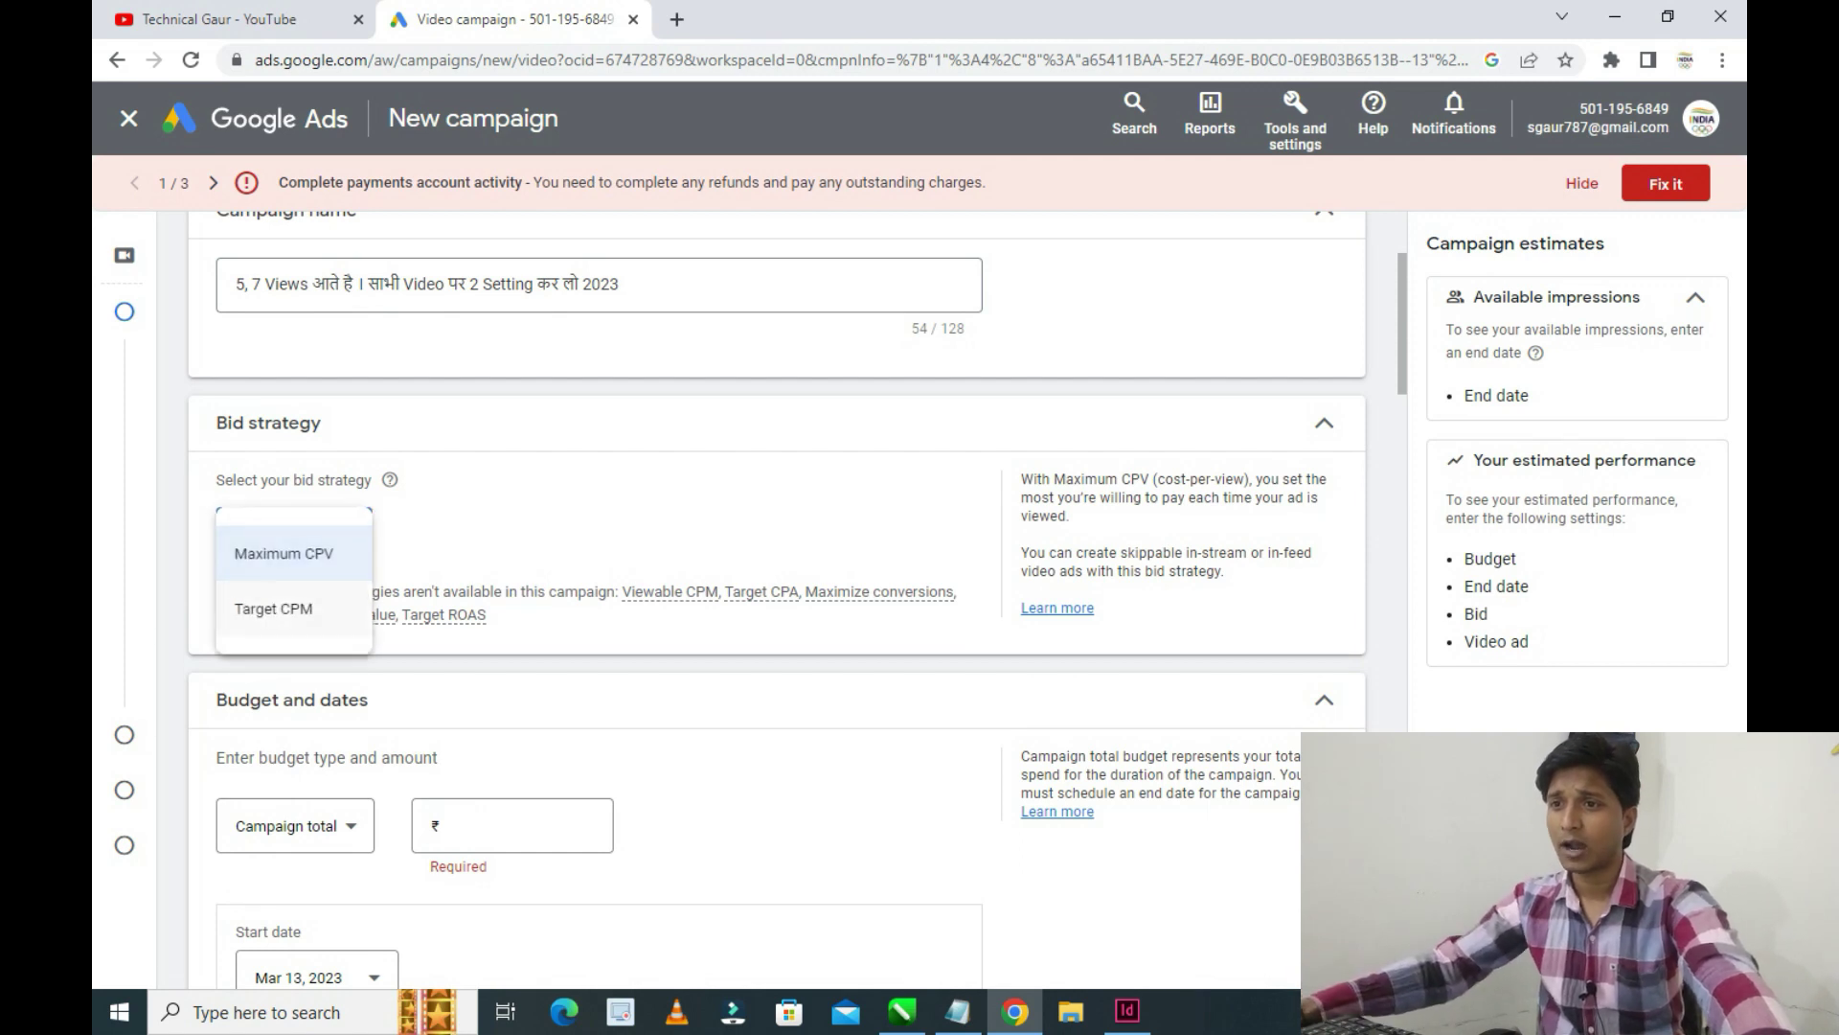
left_click(288, 552)
Change the budget type to Daily and set the amount to ₹50.00
scroll(287, 552, "down", 2)
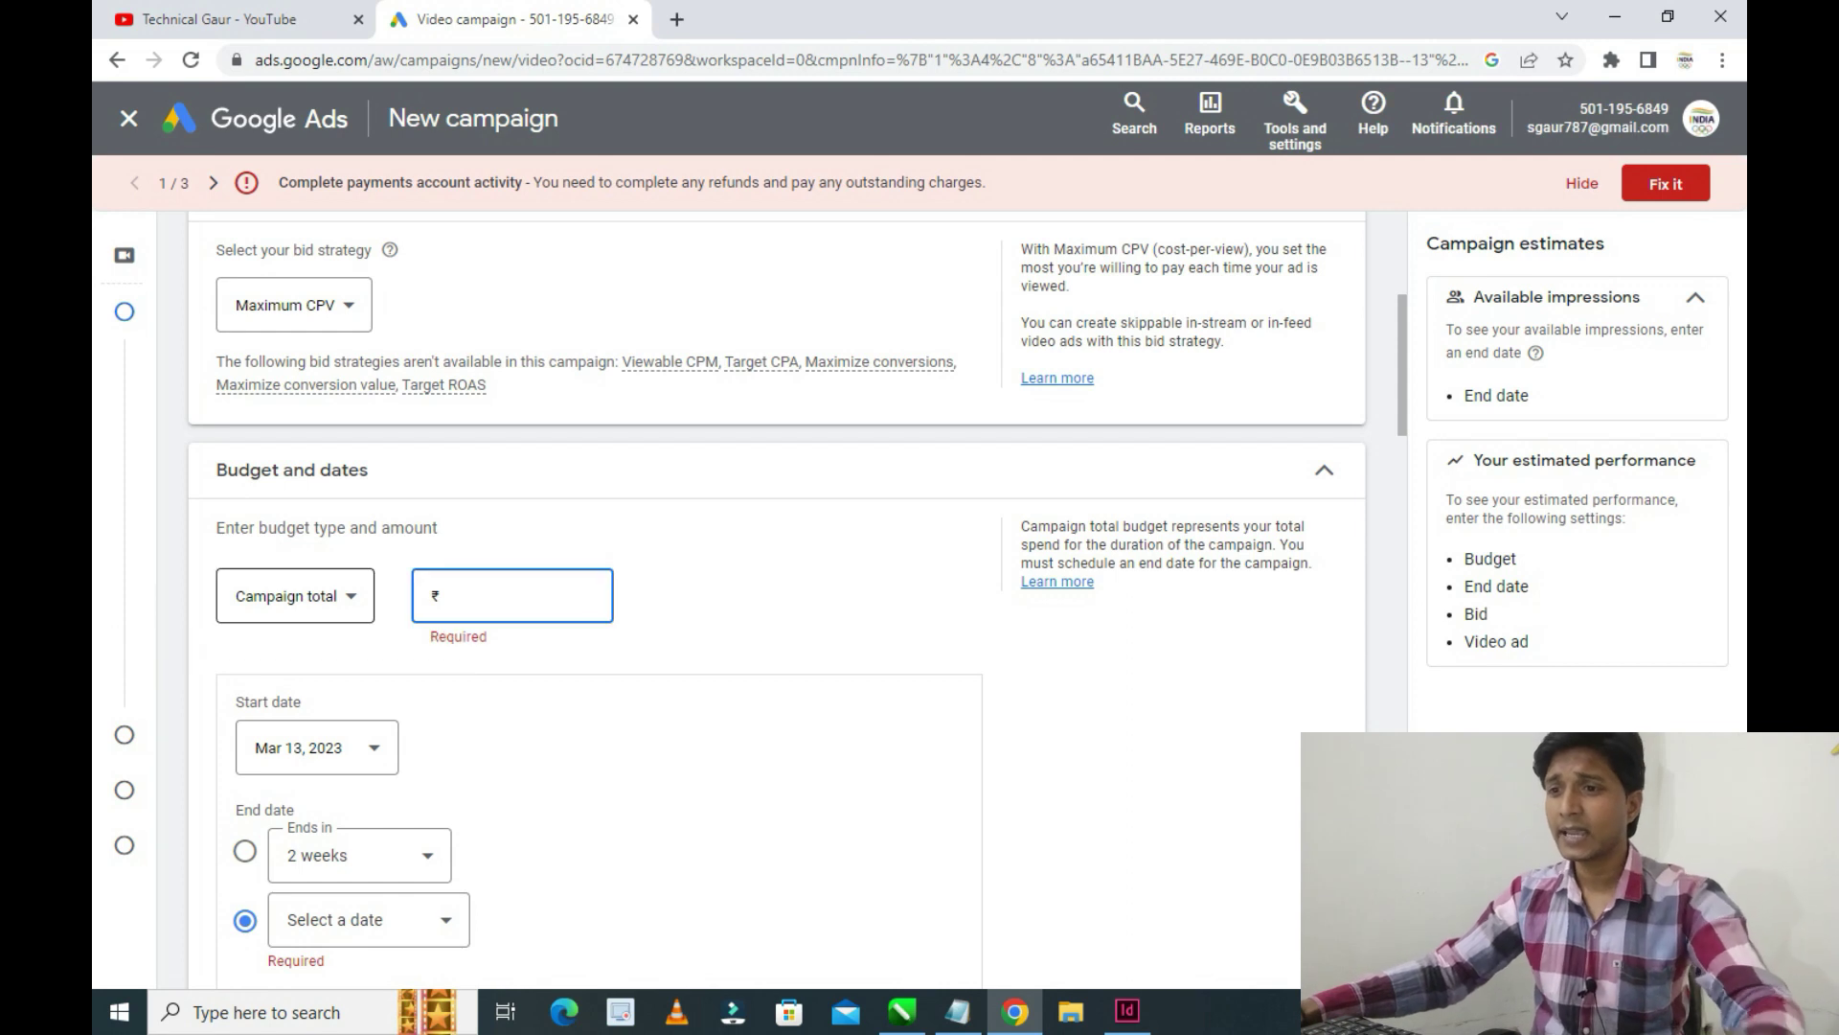
left_click(295, 595)
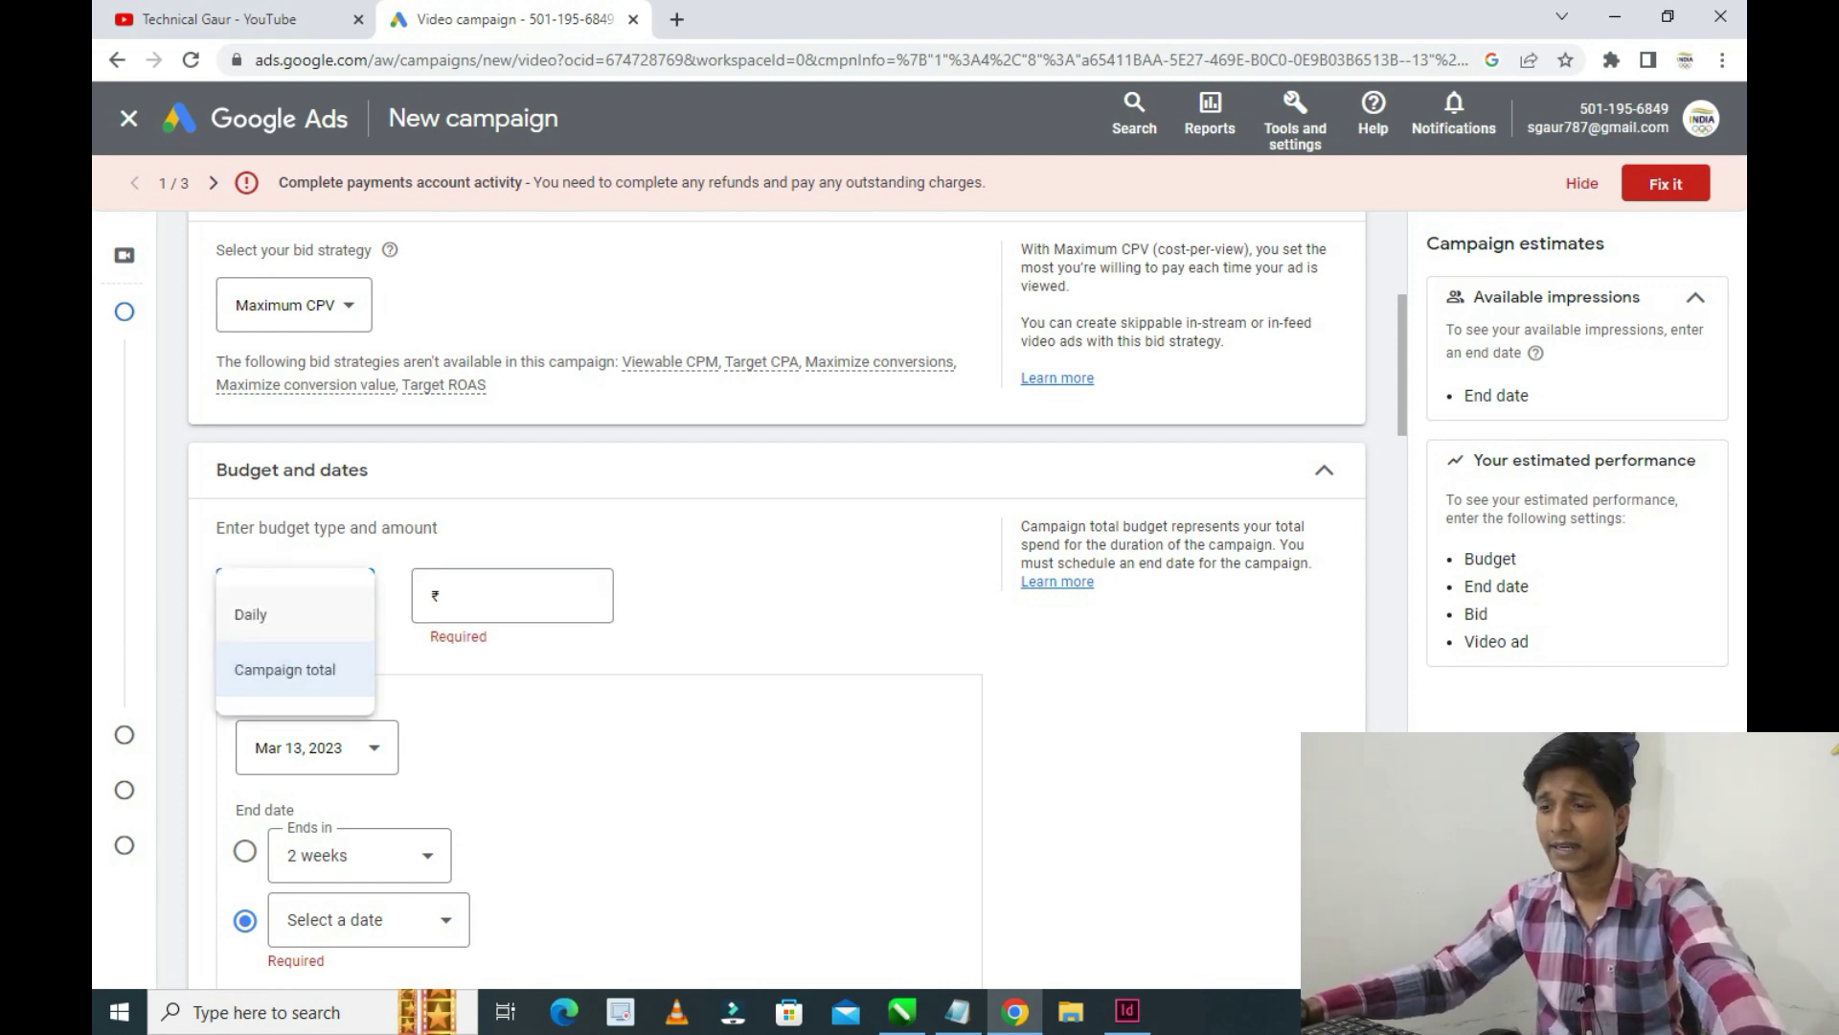
left_click(266, 614)
left_click(551, 595)
type("50.0")
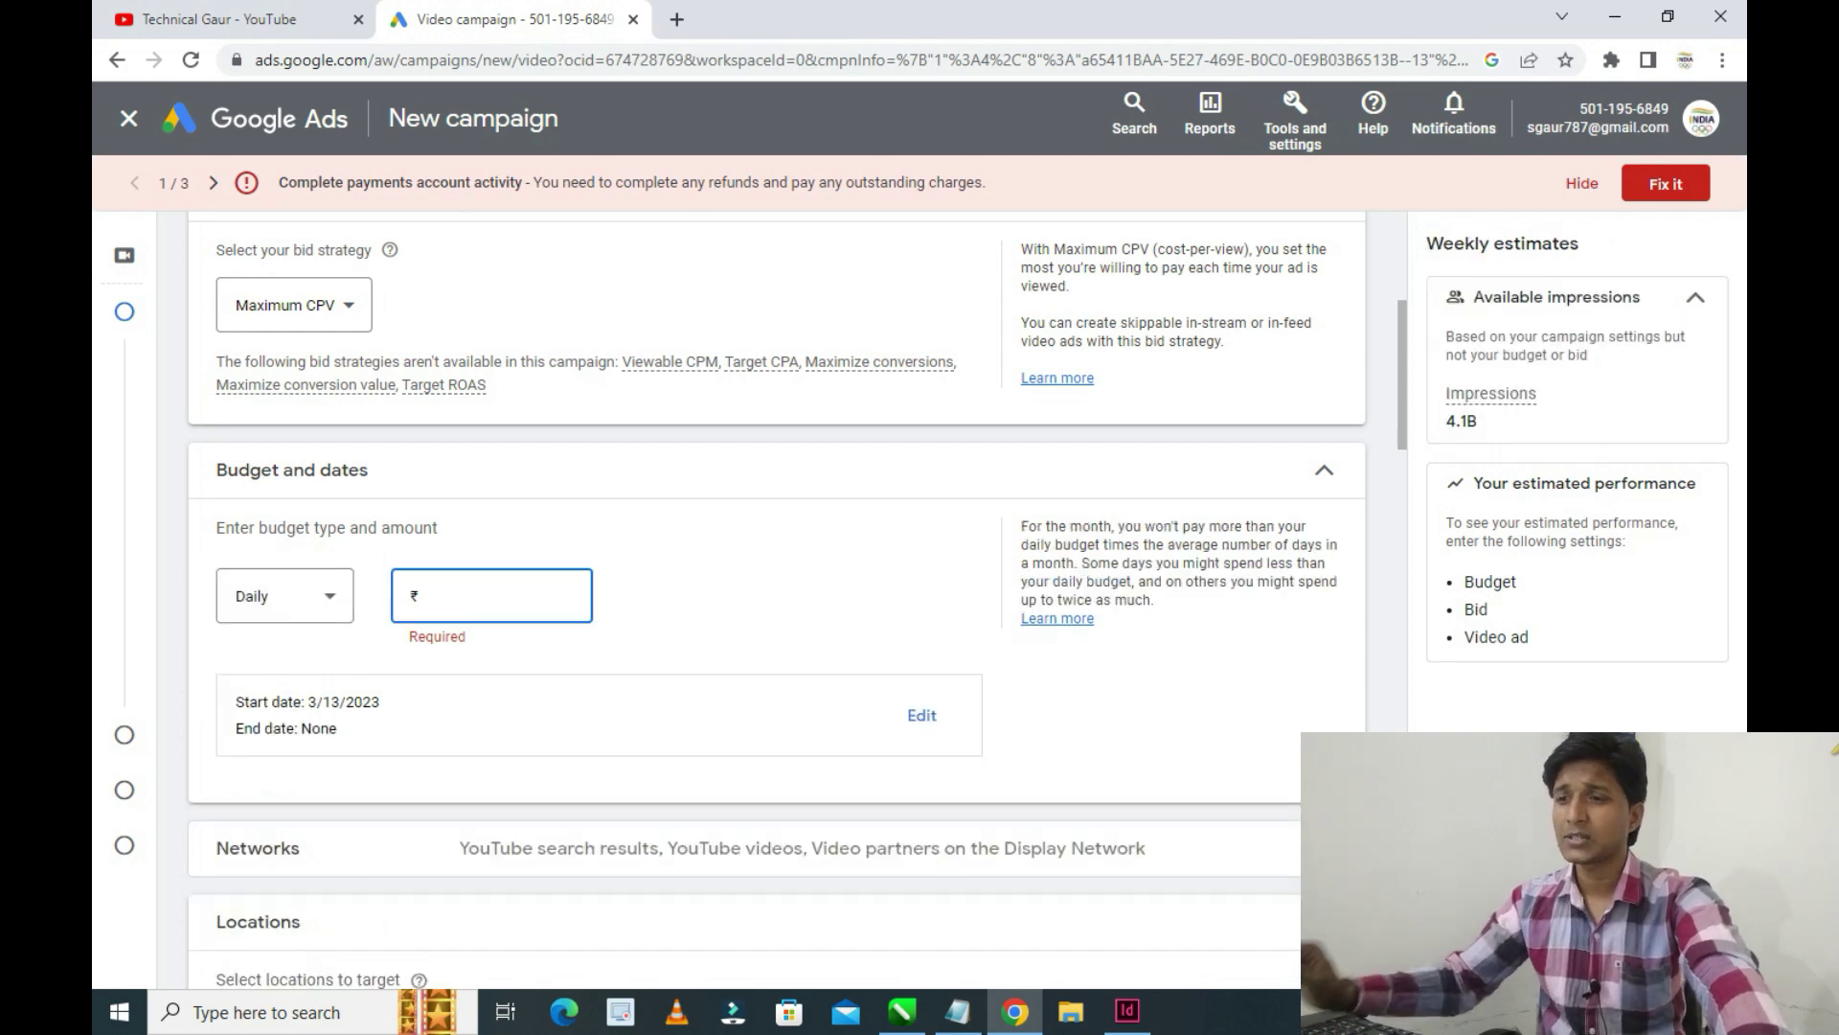
type("0")
left_click(704, 596)
Exclude Video partners on the Display Network from the campaign's networks
scroll(704, 596, "down", 2)
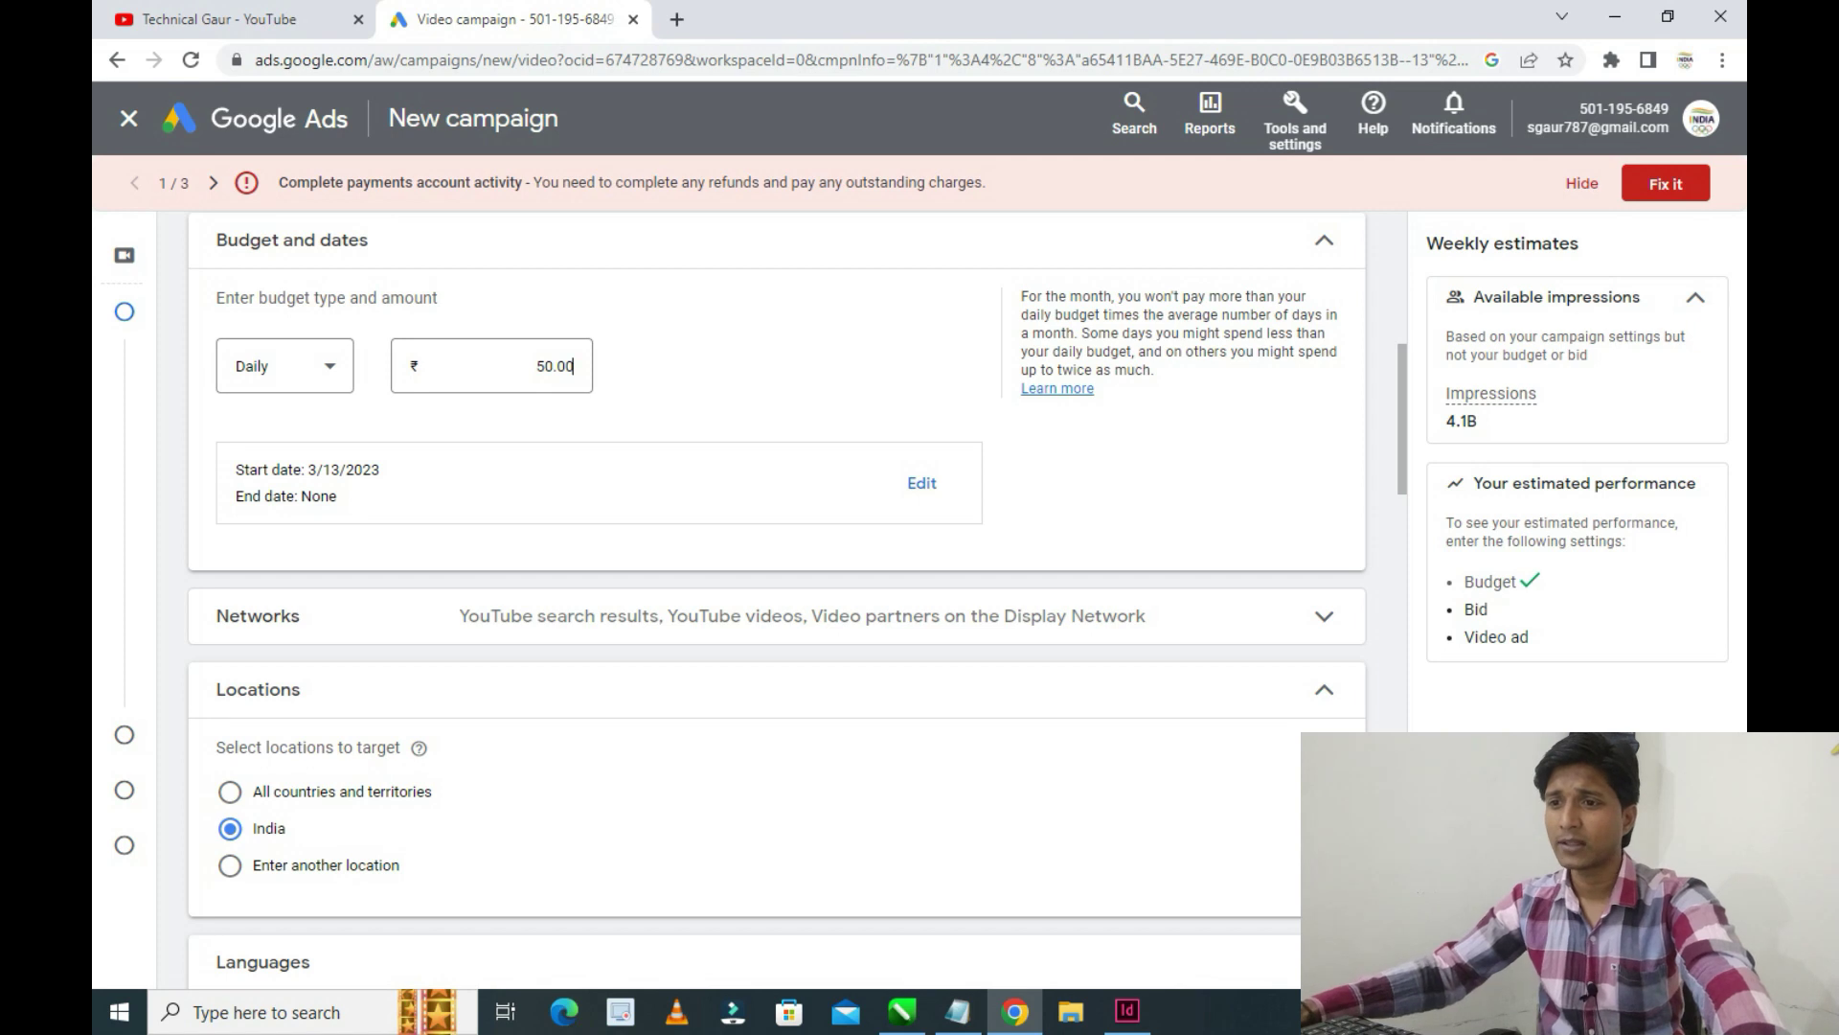
scroll(777, 601, "down", 2)
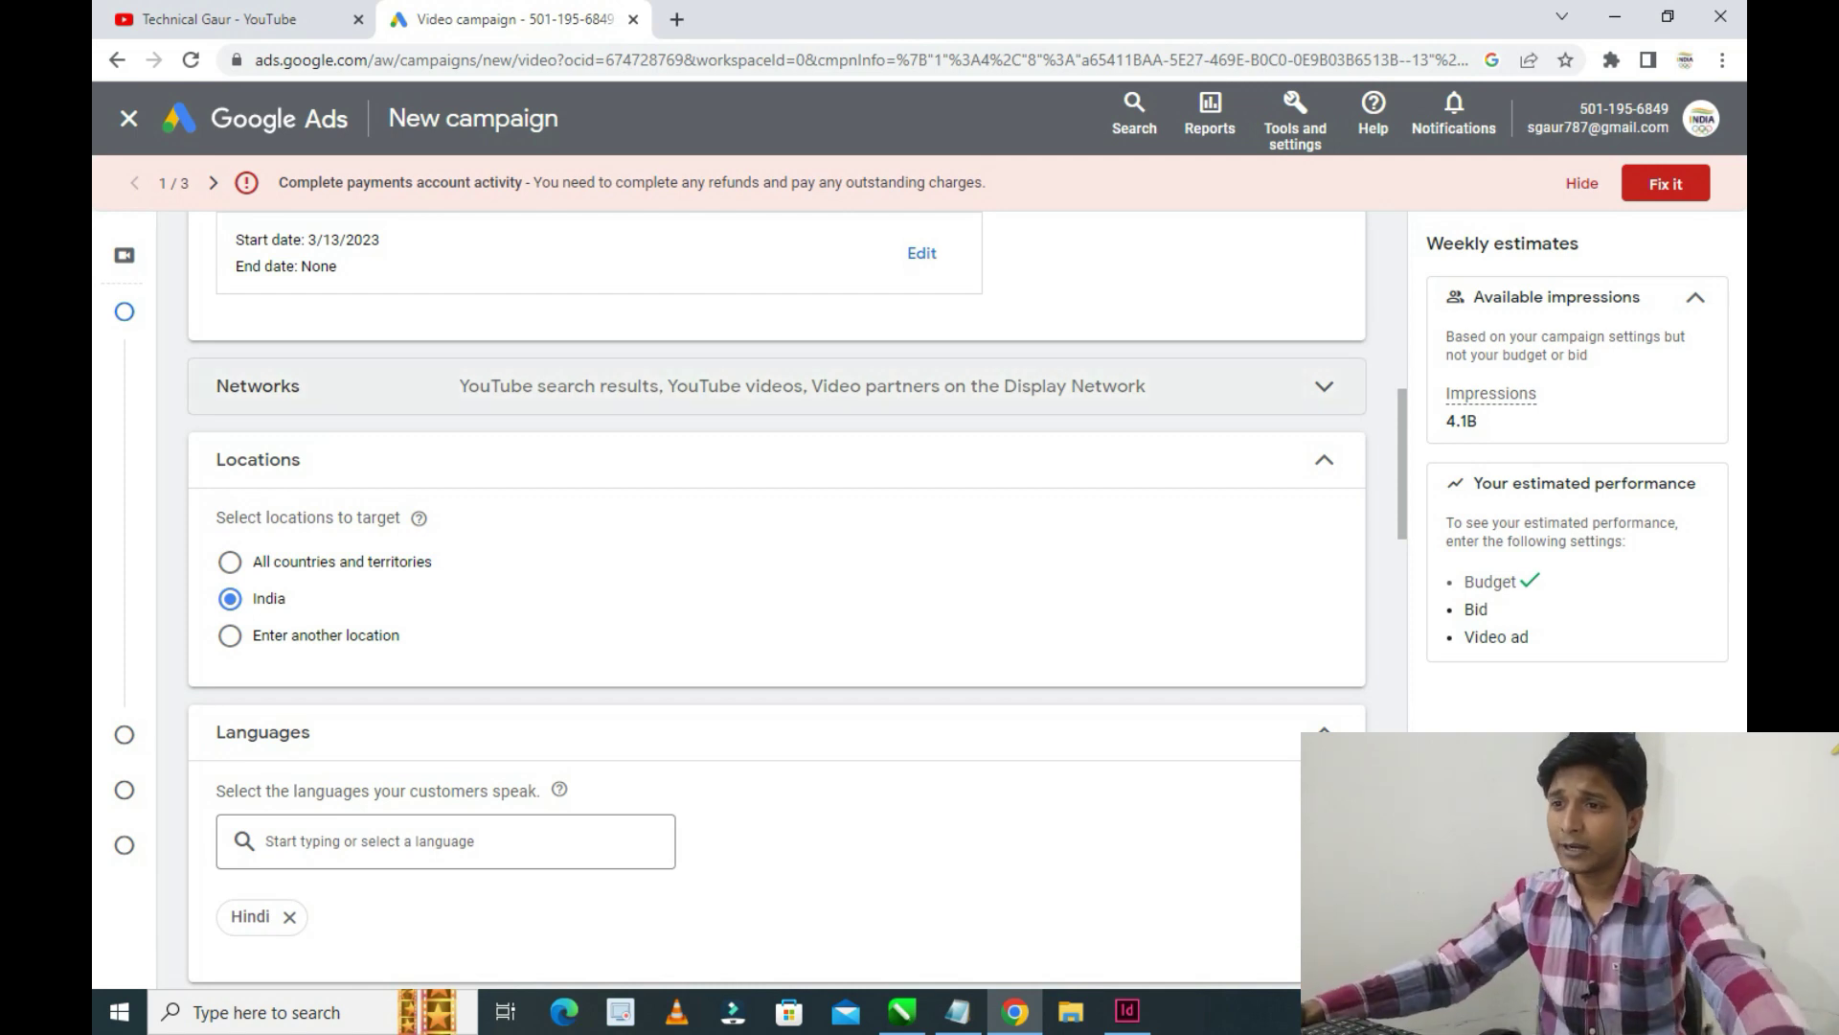
left_click(1323, 386)
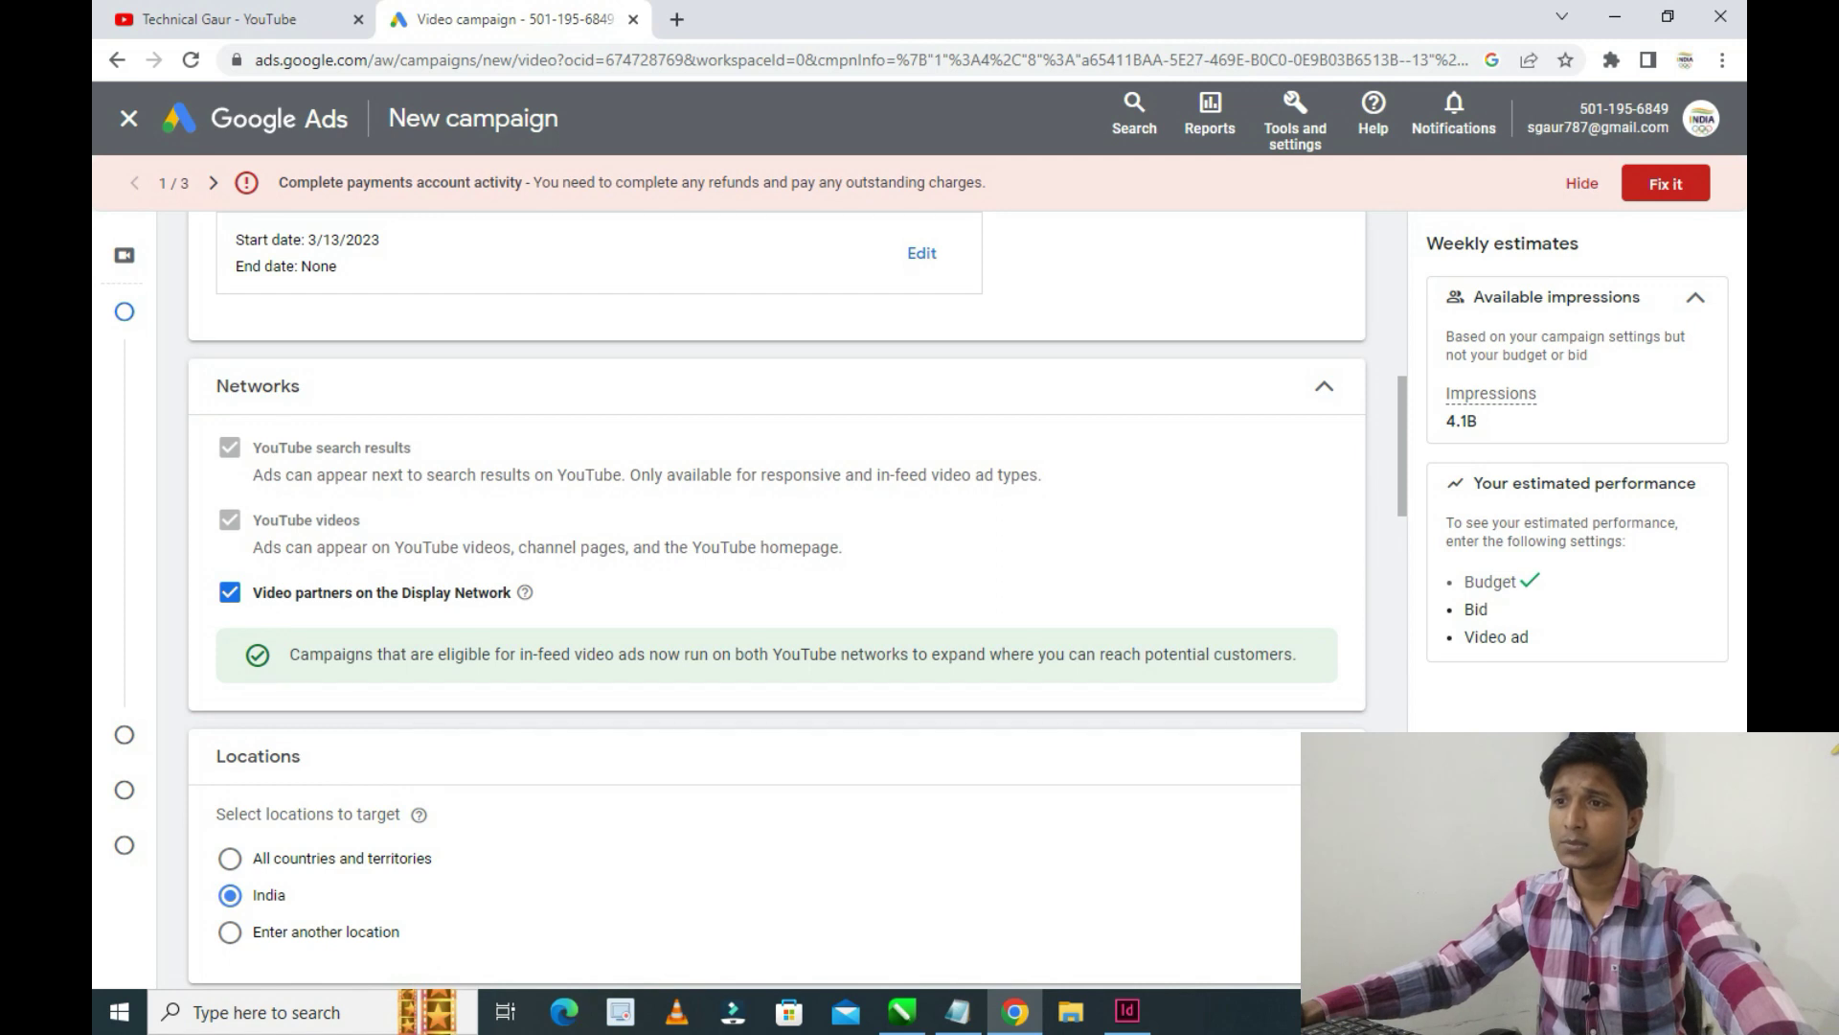
left_click_drag(316, 474, 843, 474)
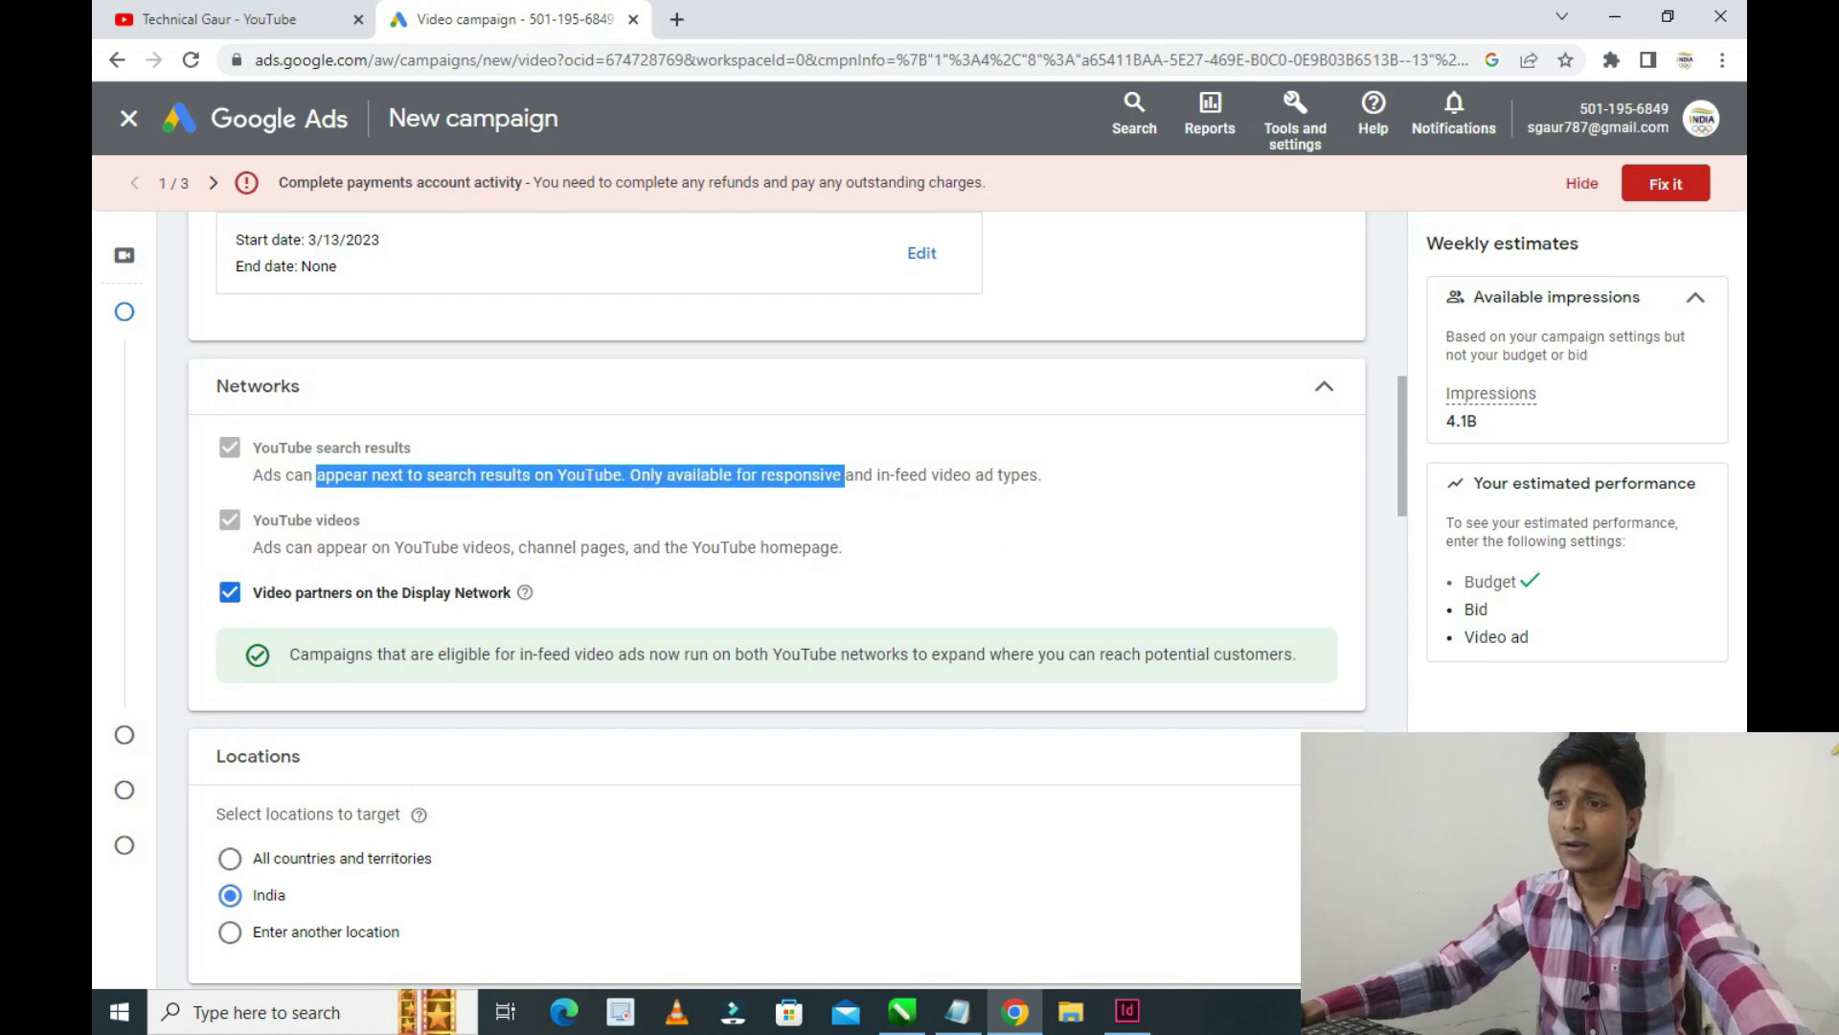
left_click_drag(316, 547, 780, 547)
mouse_move(206, 591)
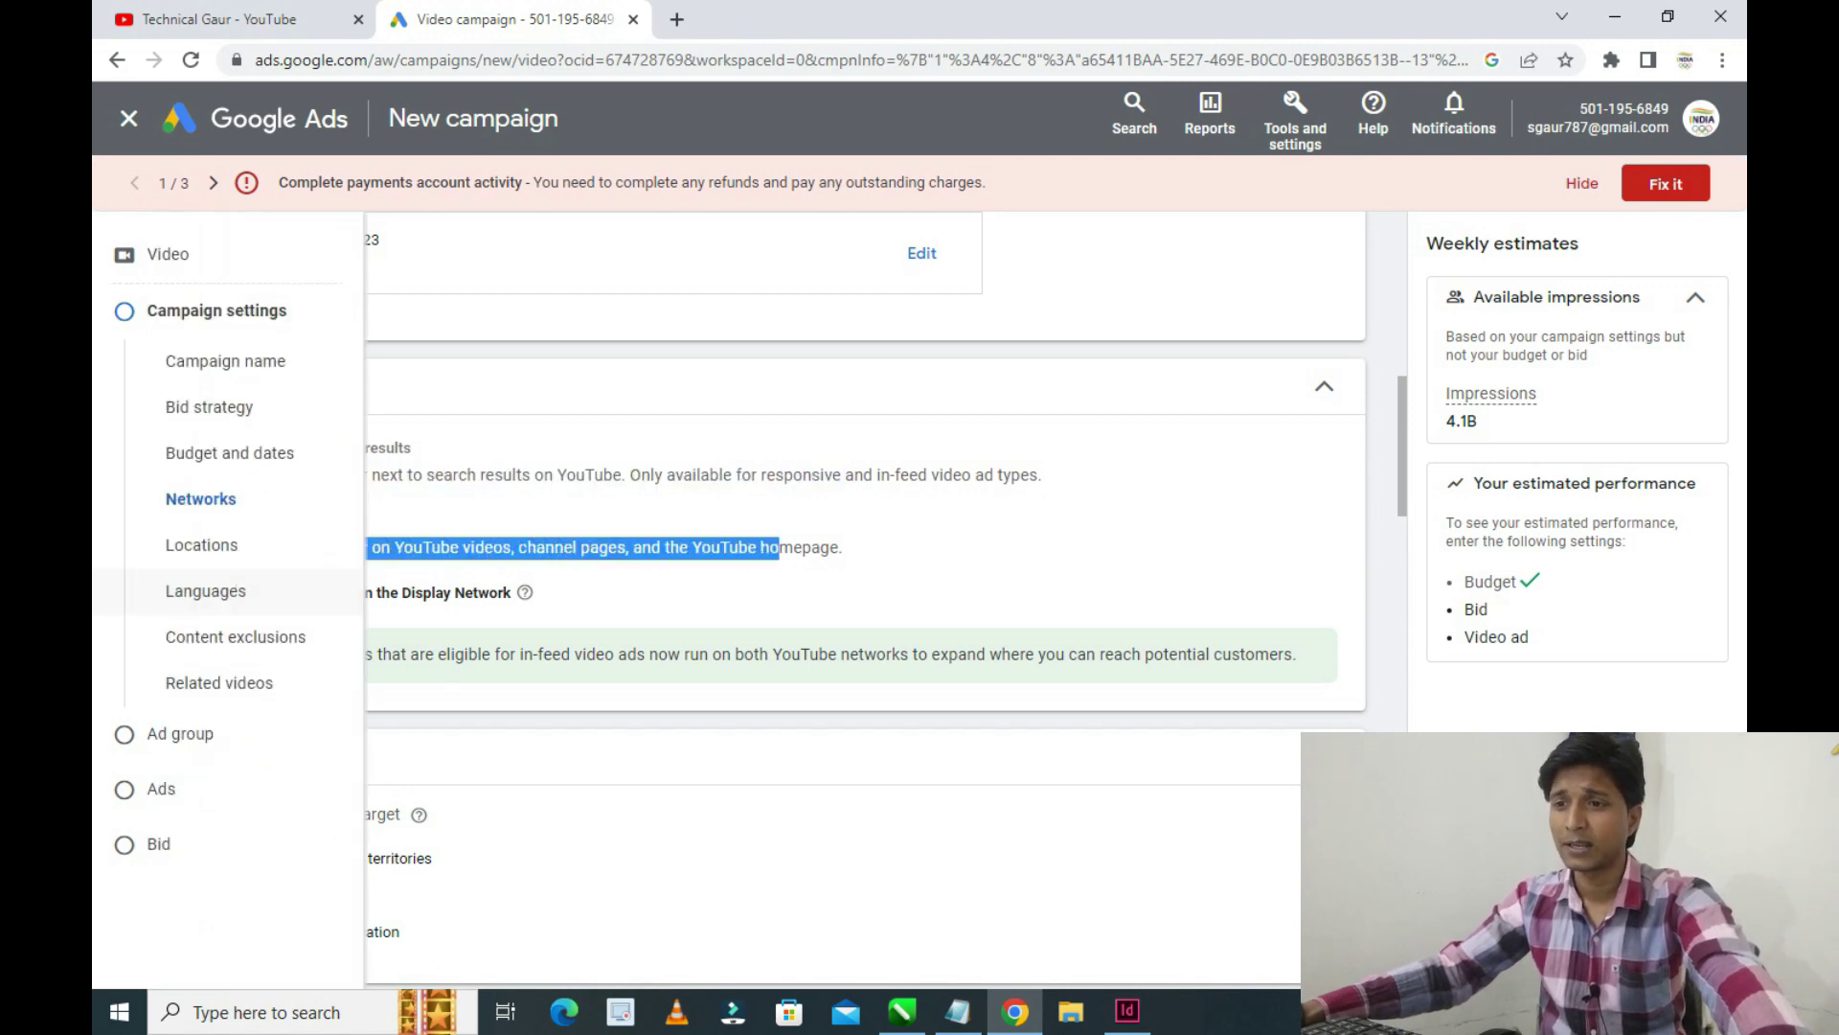
left_click(230, 592)
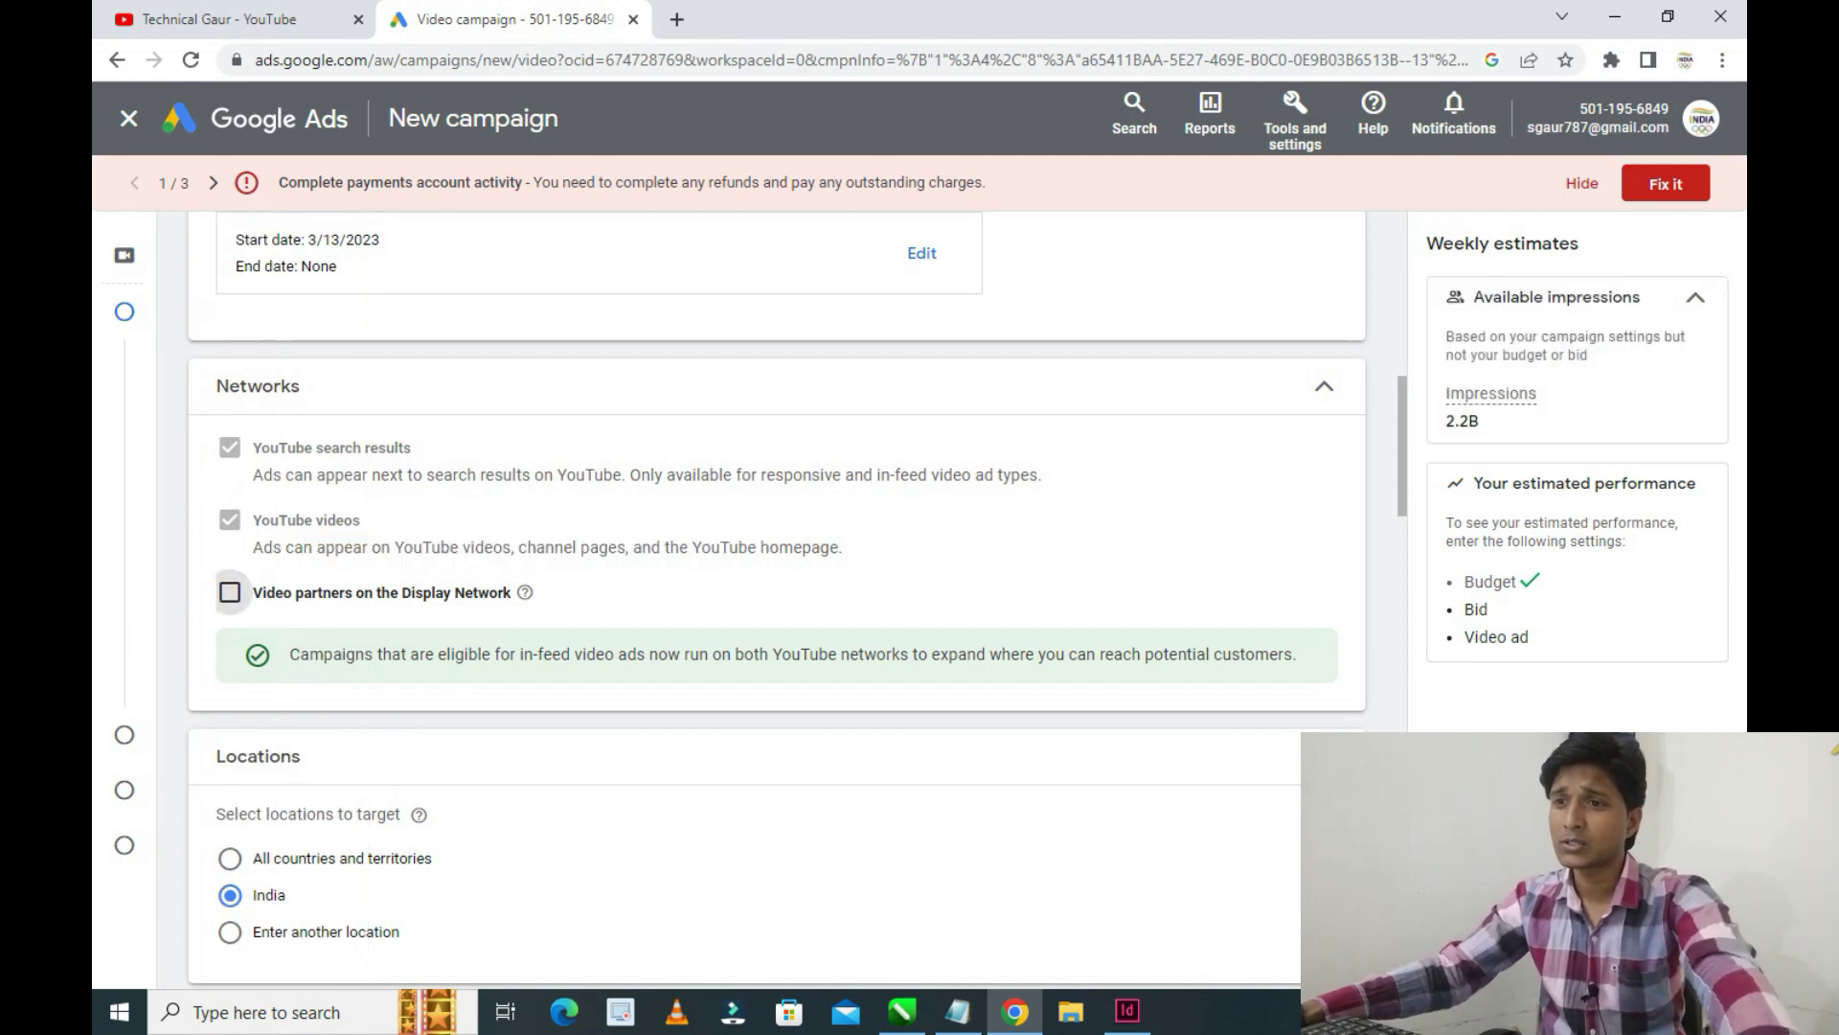
left_click(766, 386)
Keep India as the target location and add Urdu to the campaign's languages
scroll(766, 386, "down", 3)
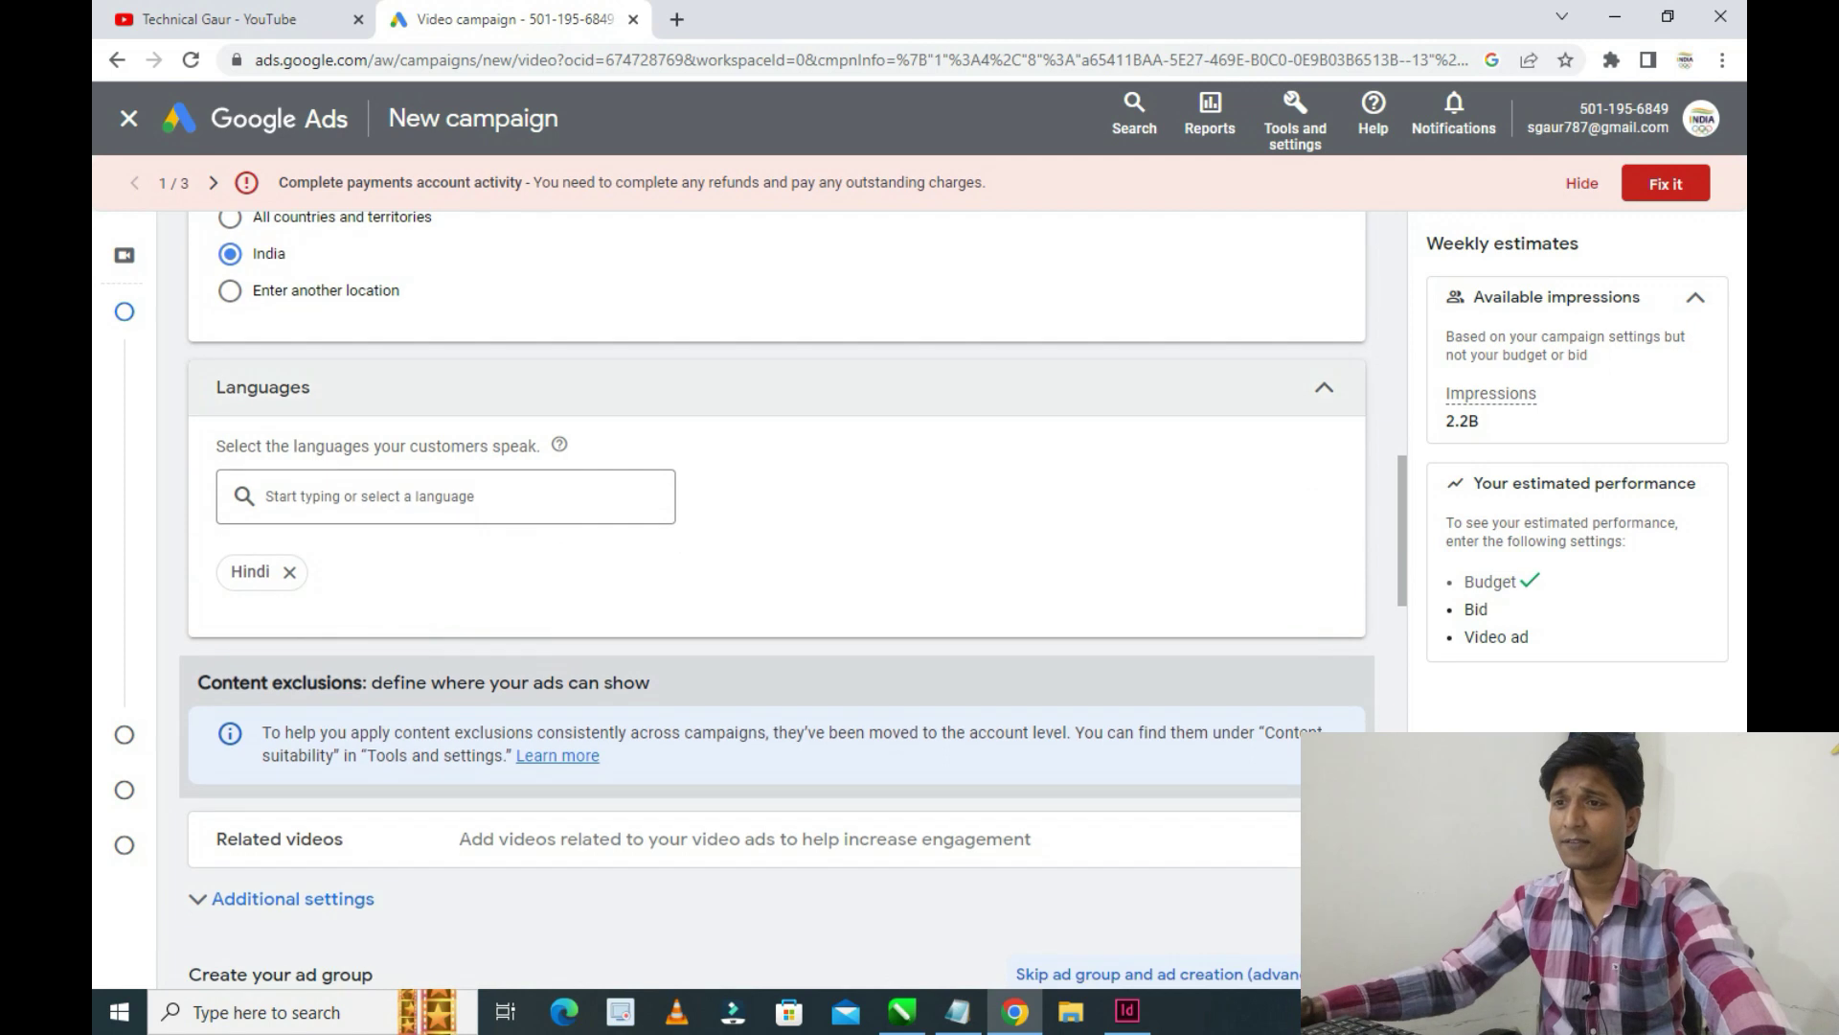
scroll(776, 575, "up", 2)
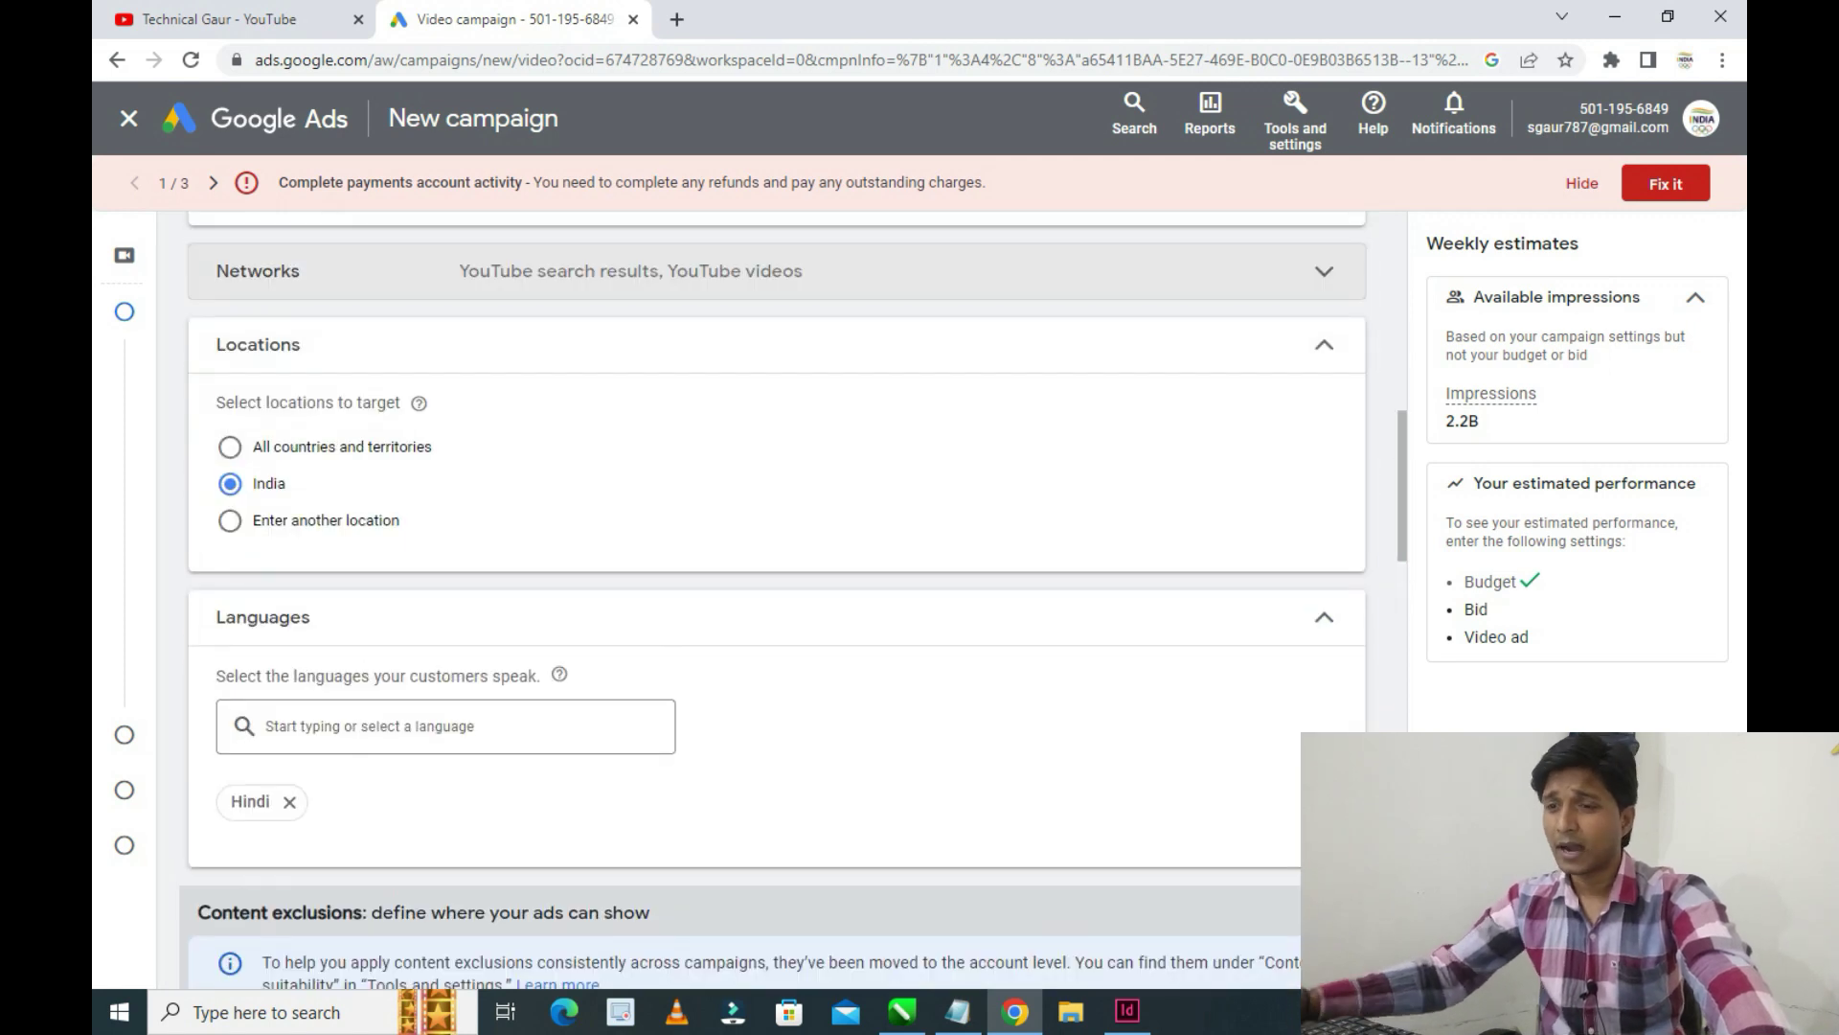
left_click(217, 325)
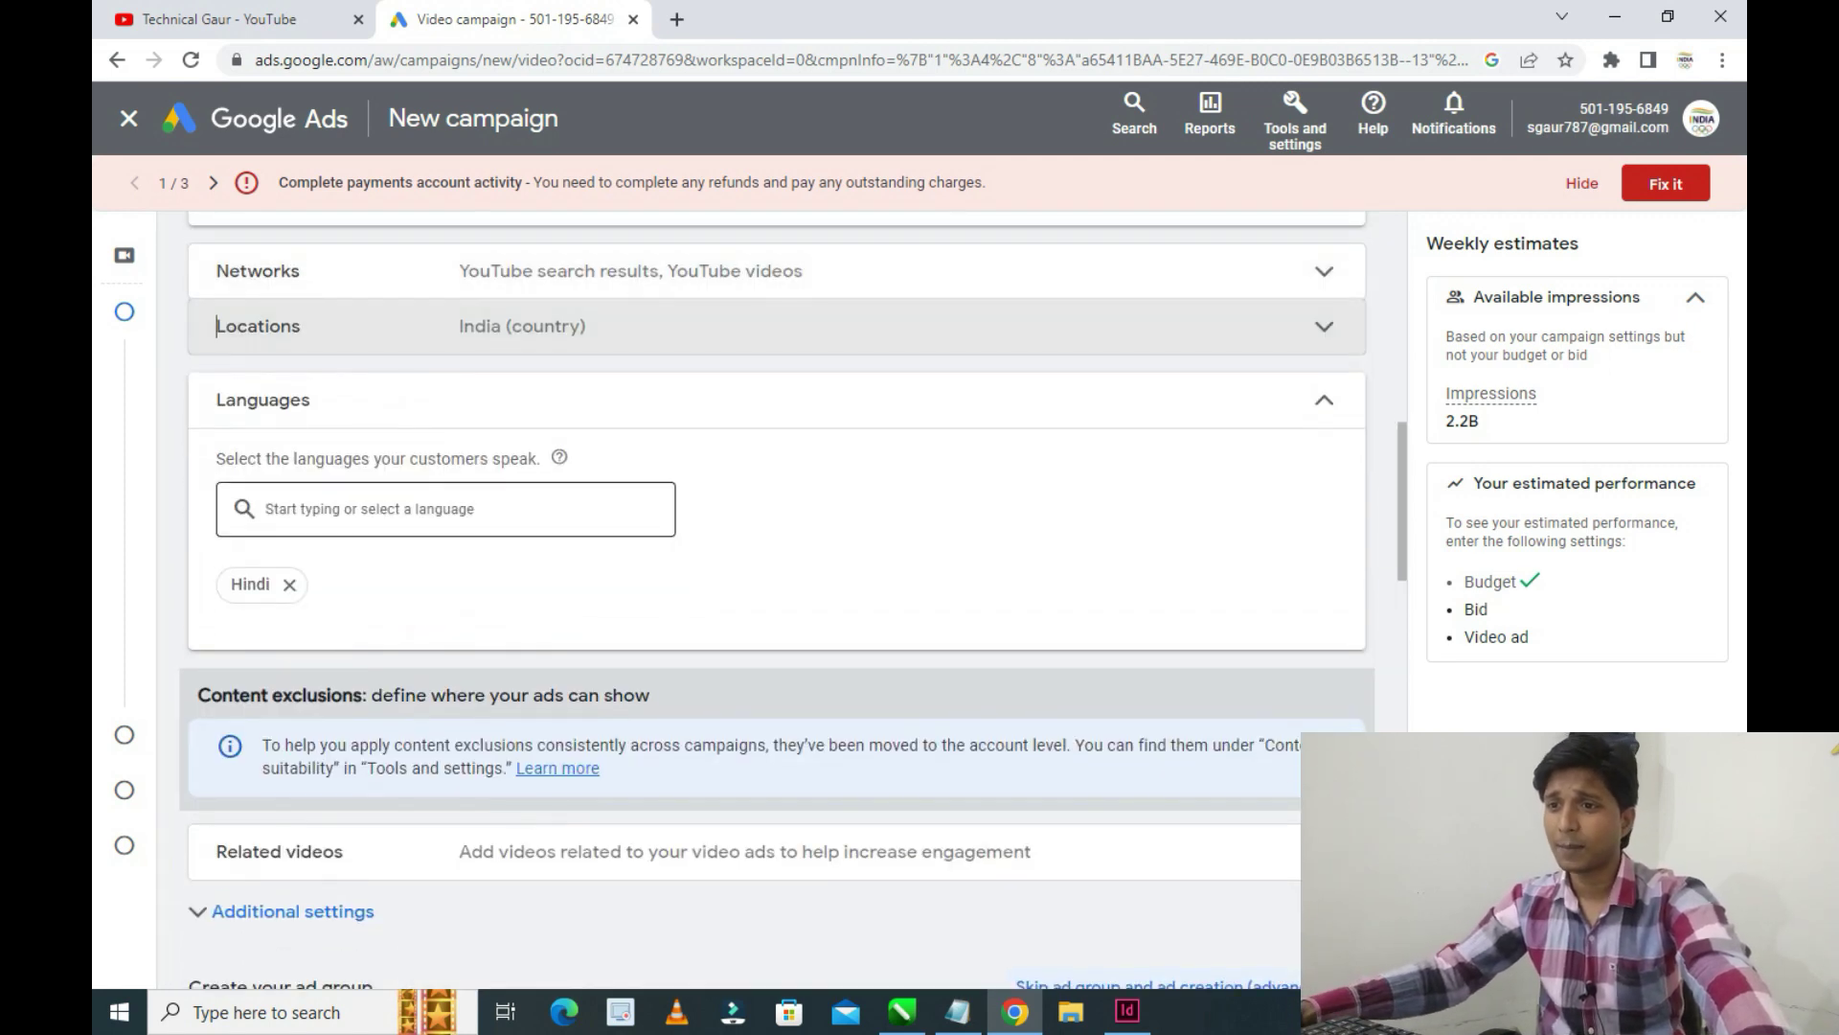
left_click(268, 509)
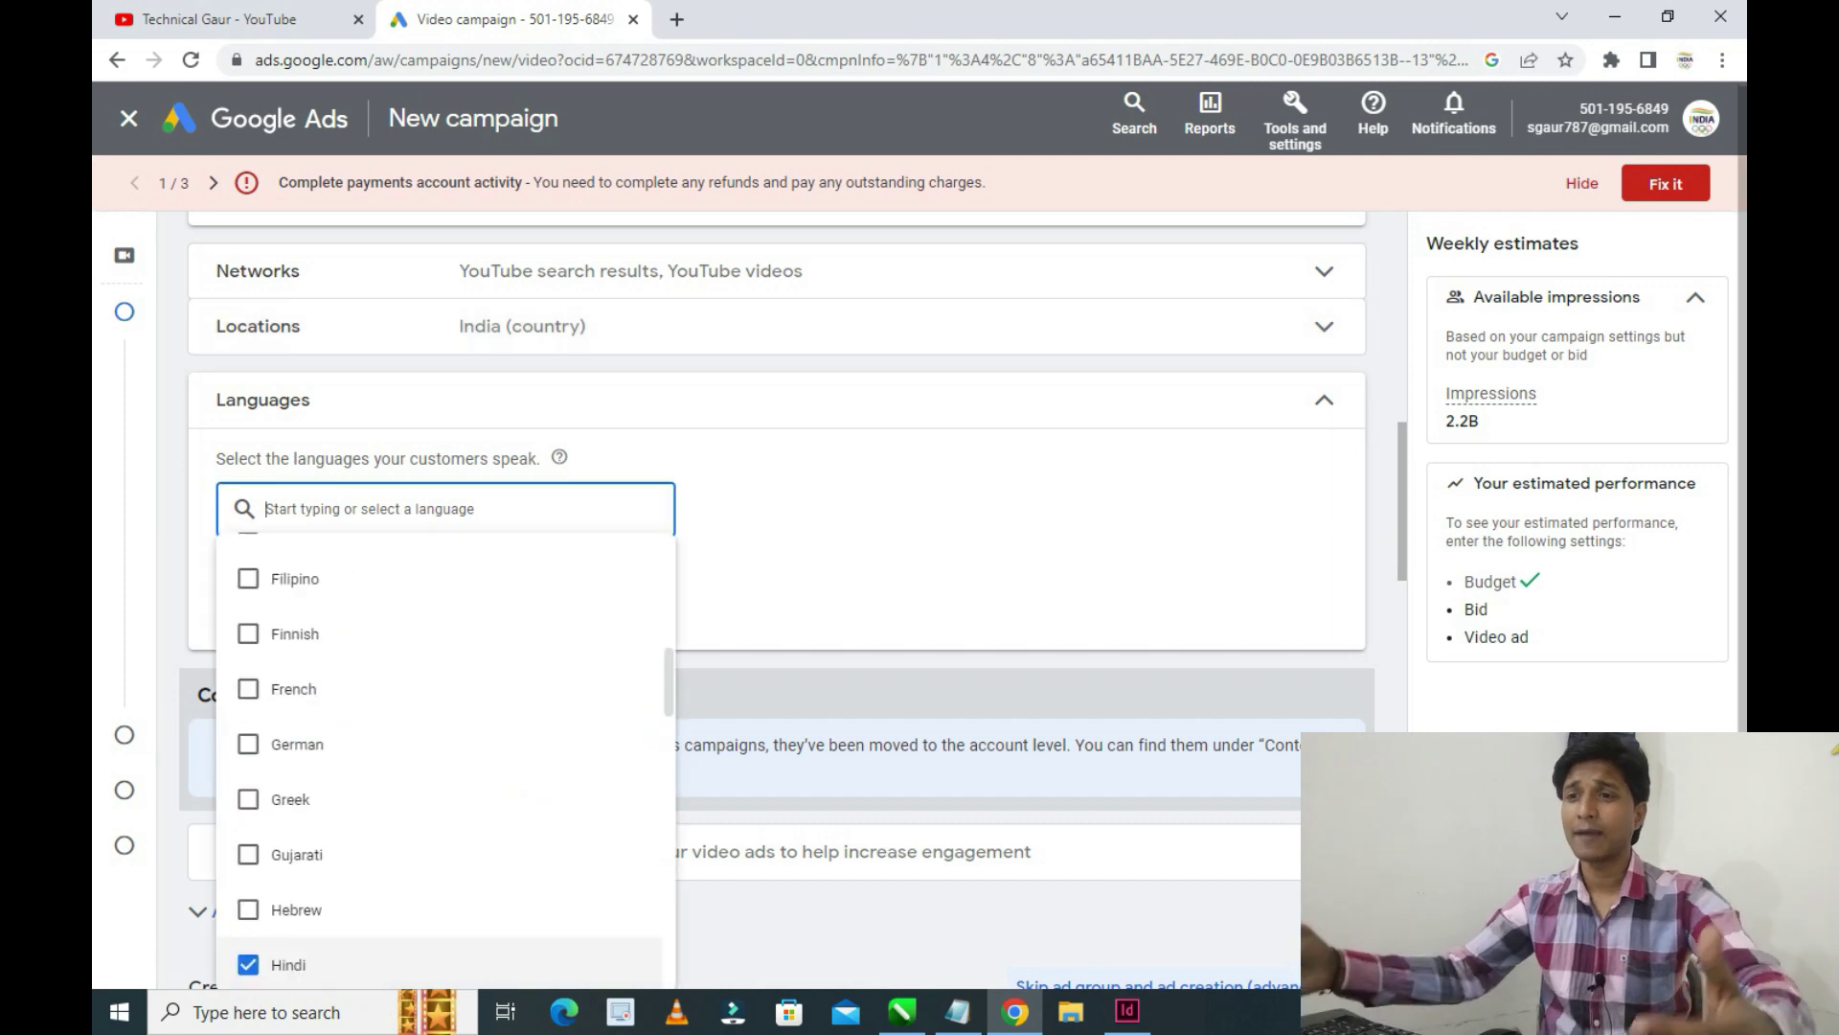
type("ur")
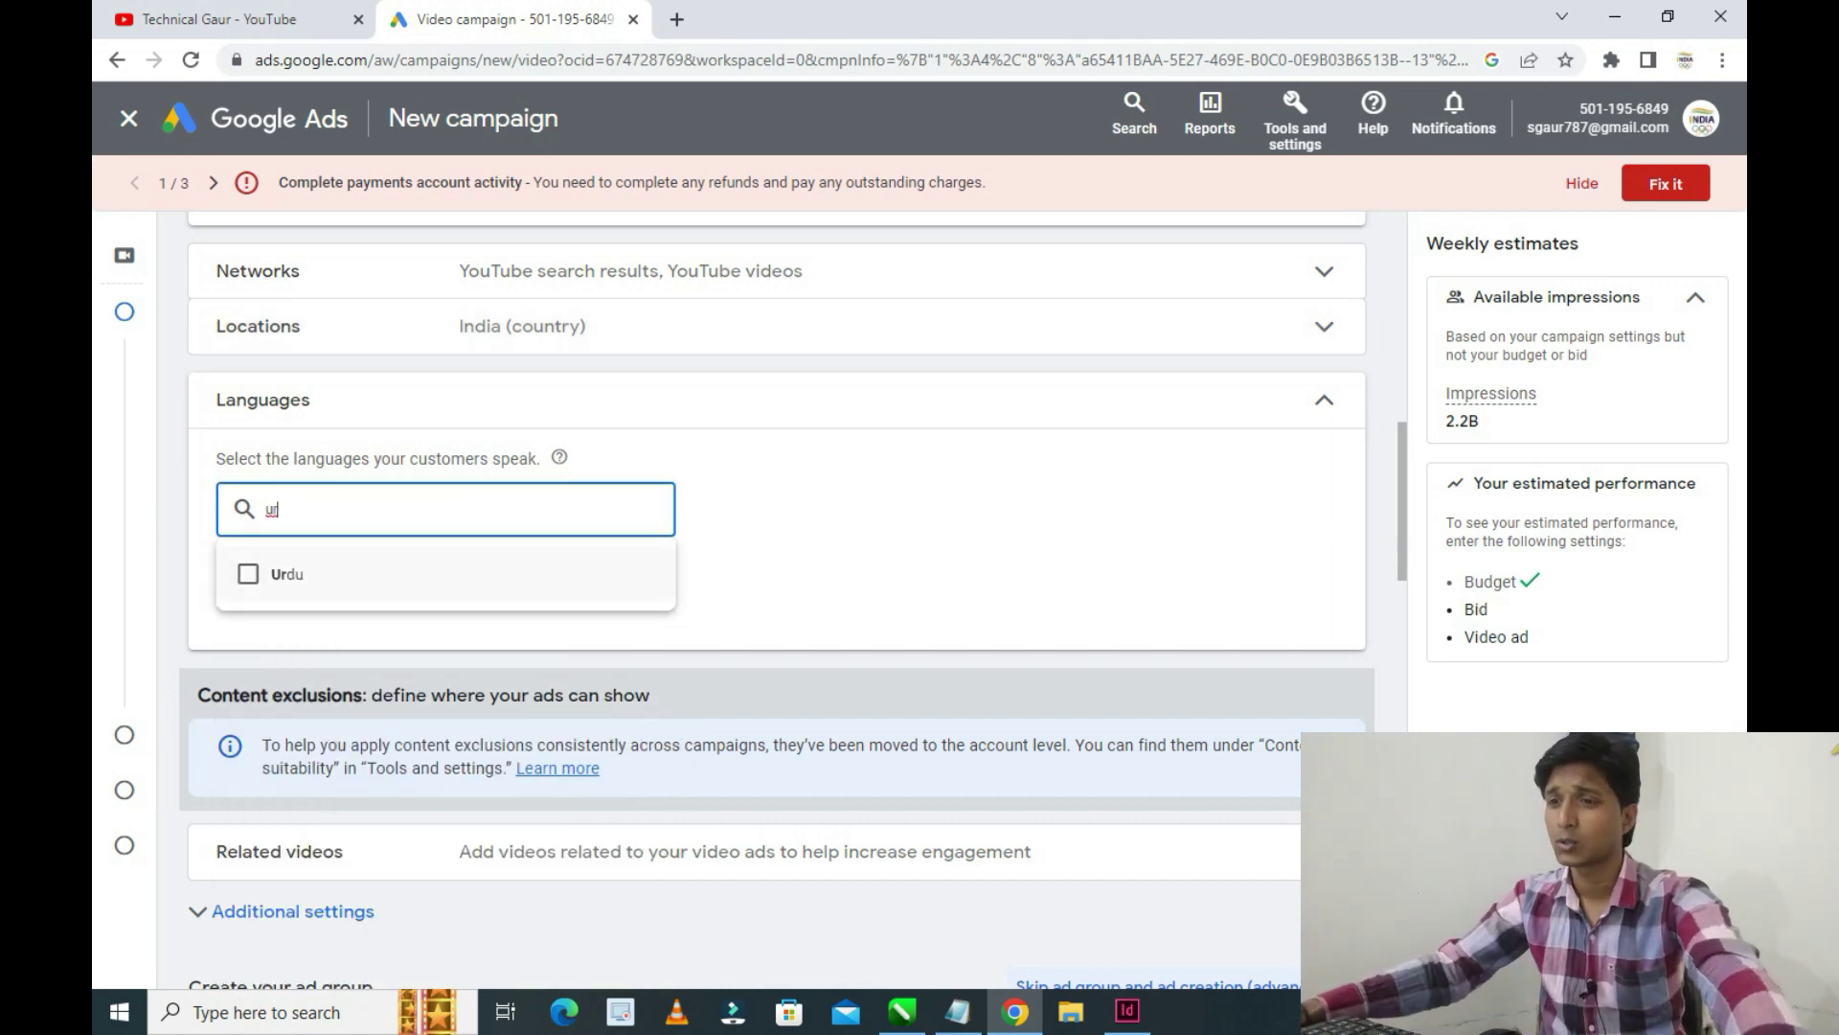
left_click(302, 573)
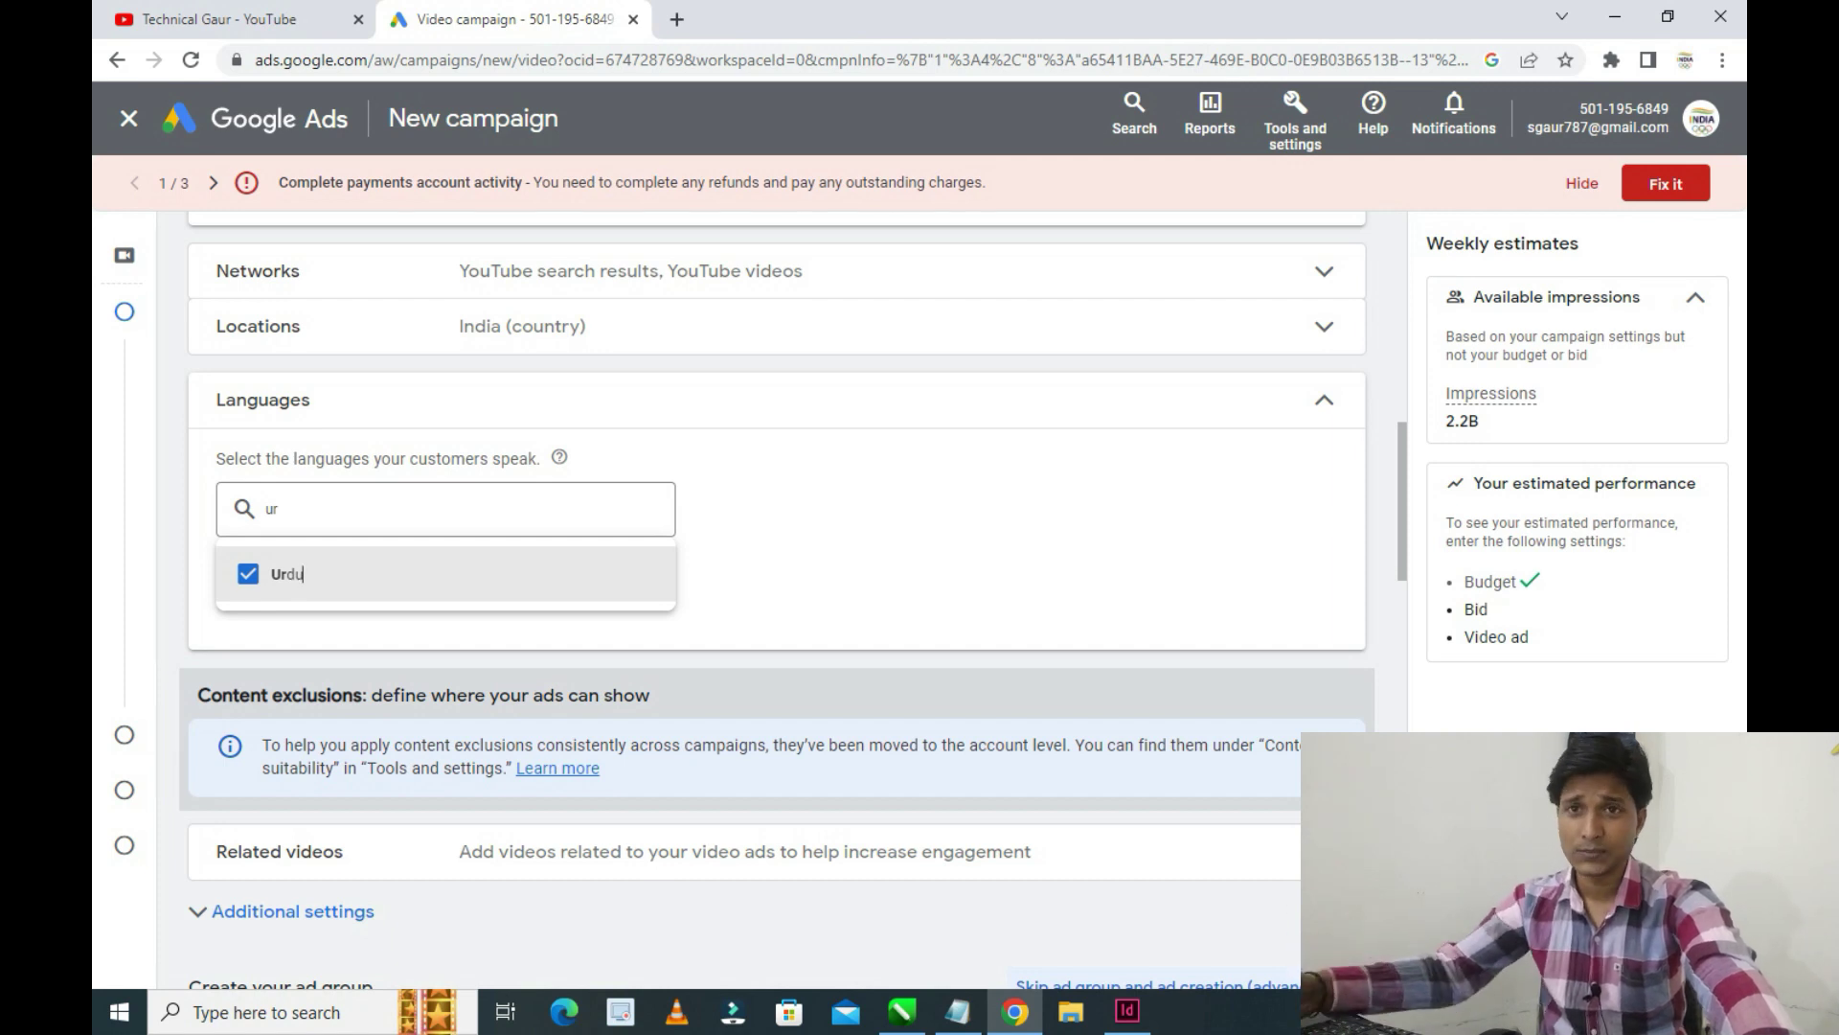
left_click(766, 572)
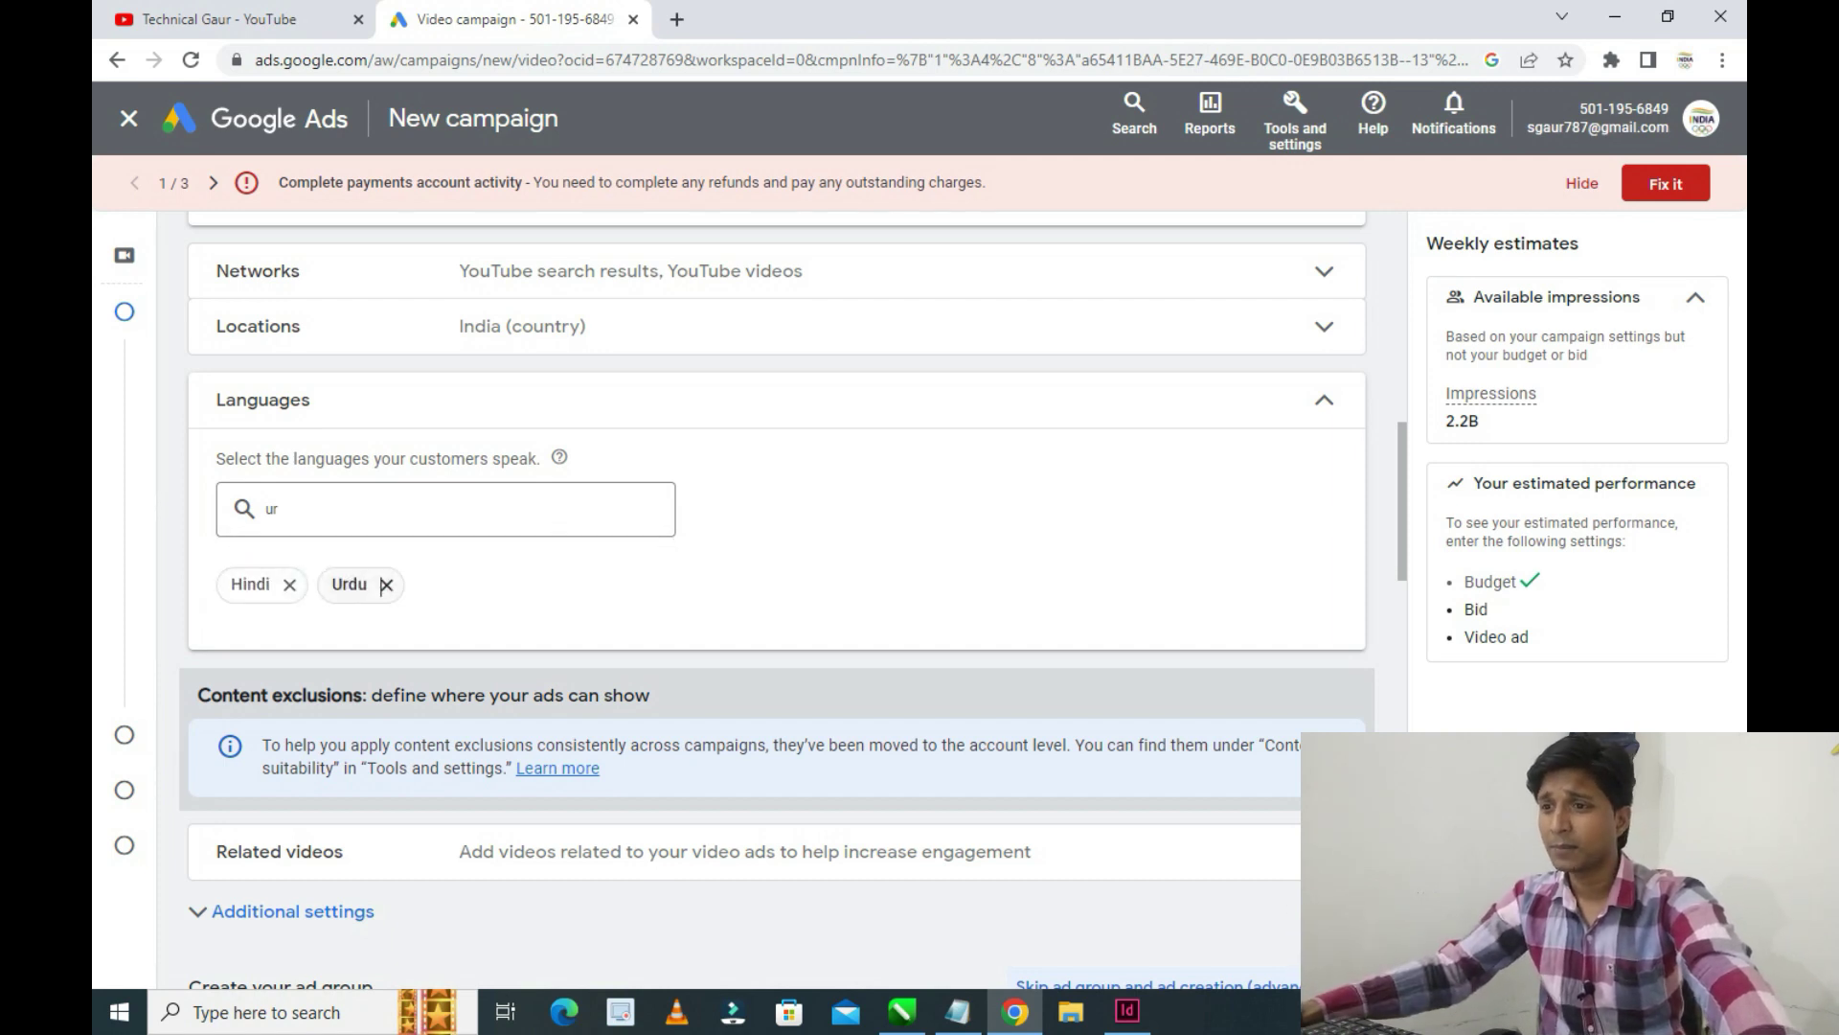
Review the campaign's related videos option
scroll(766, 604, "down", 3)
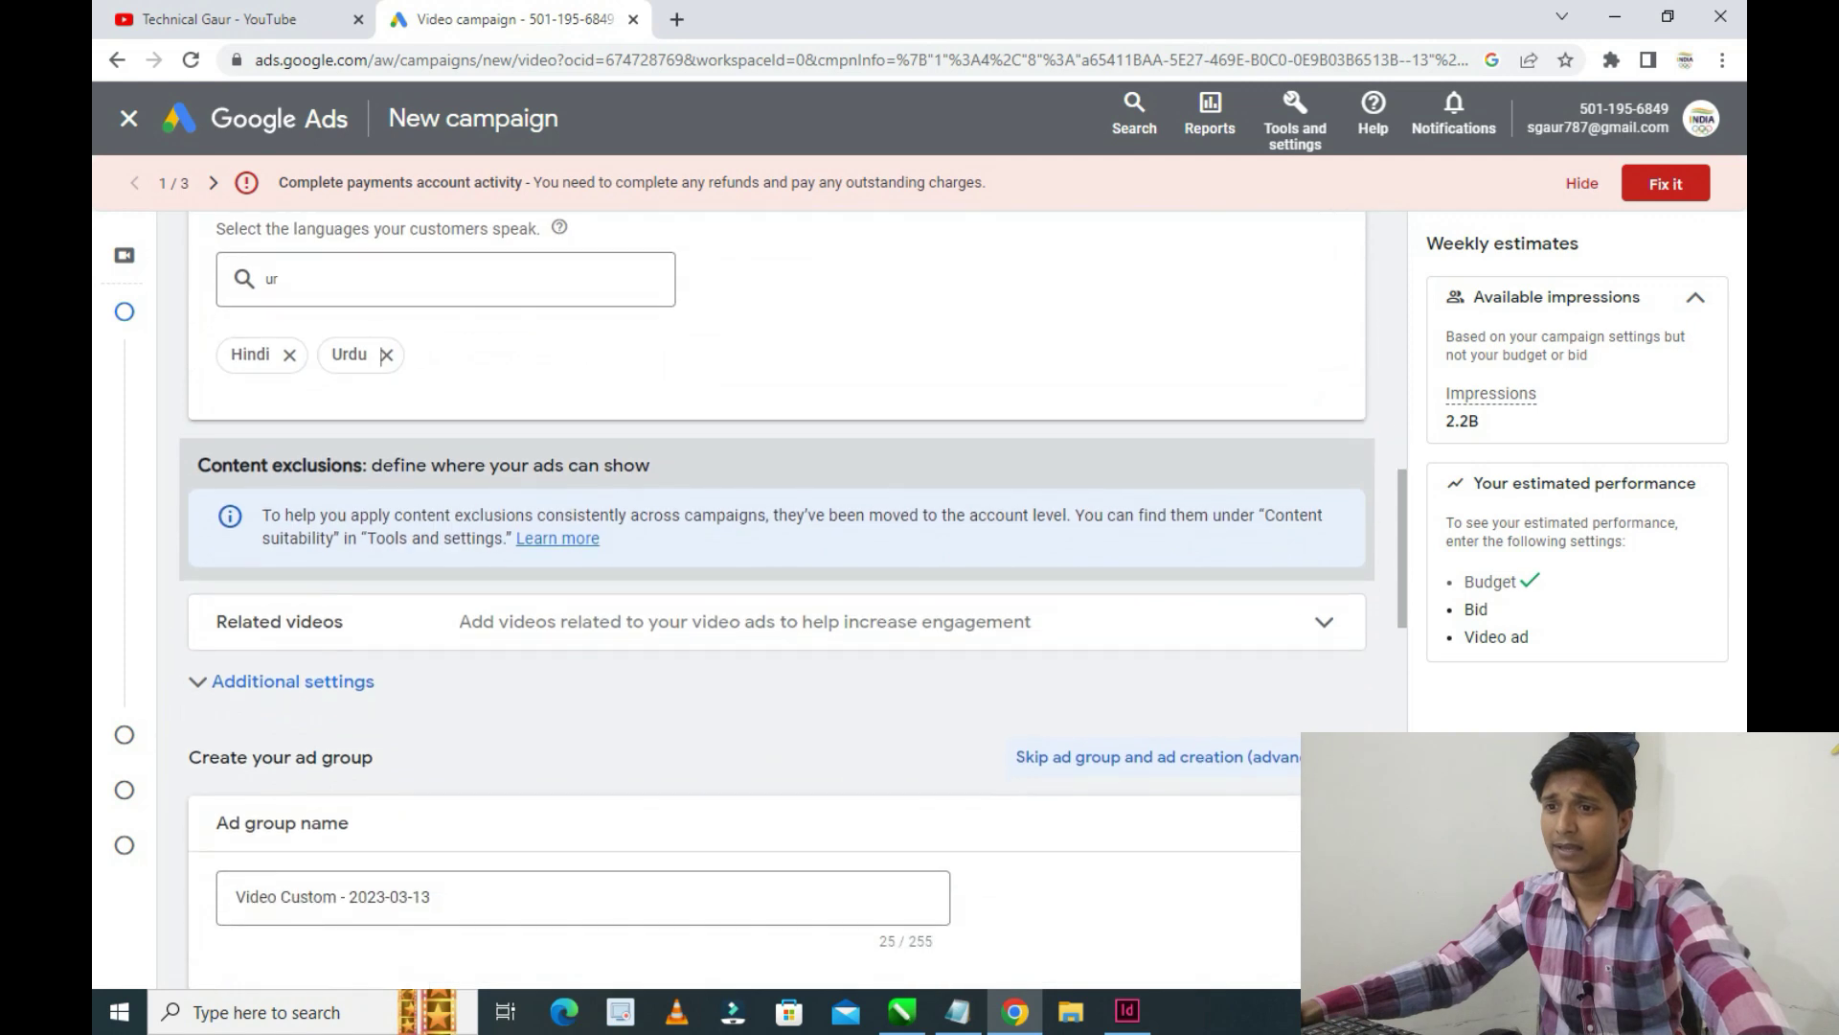
left_click(776, 621)
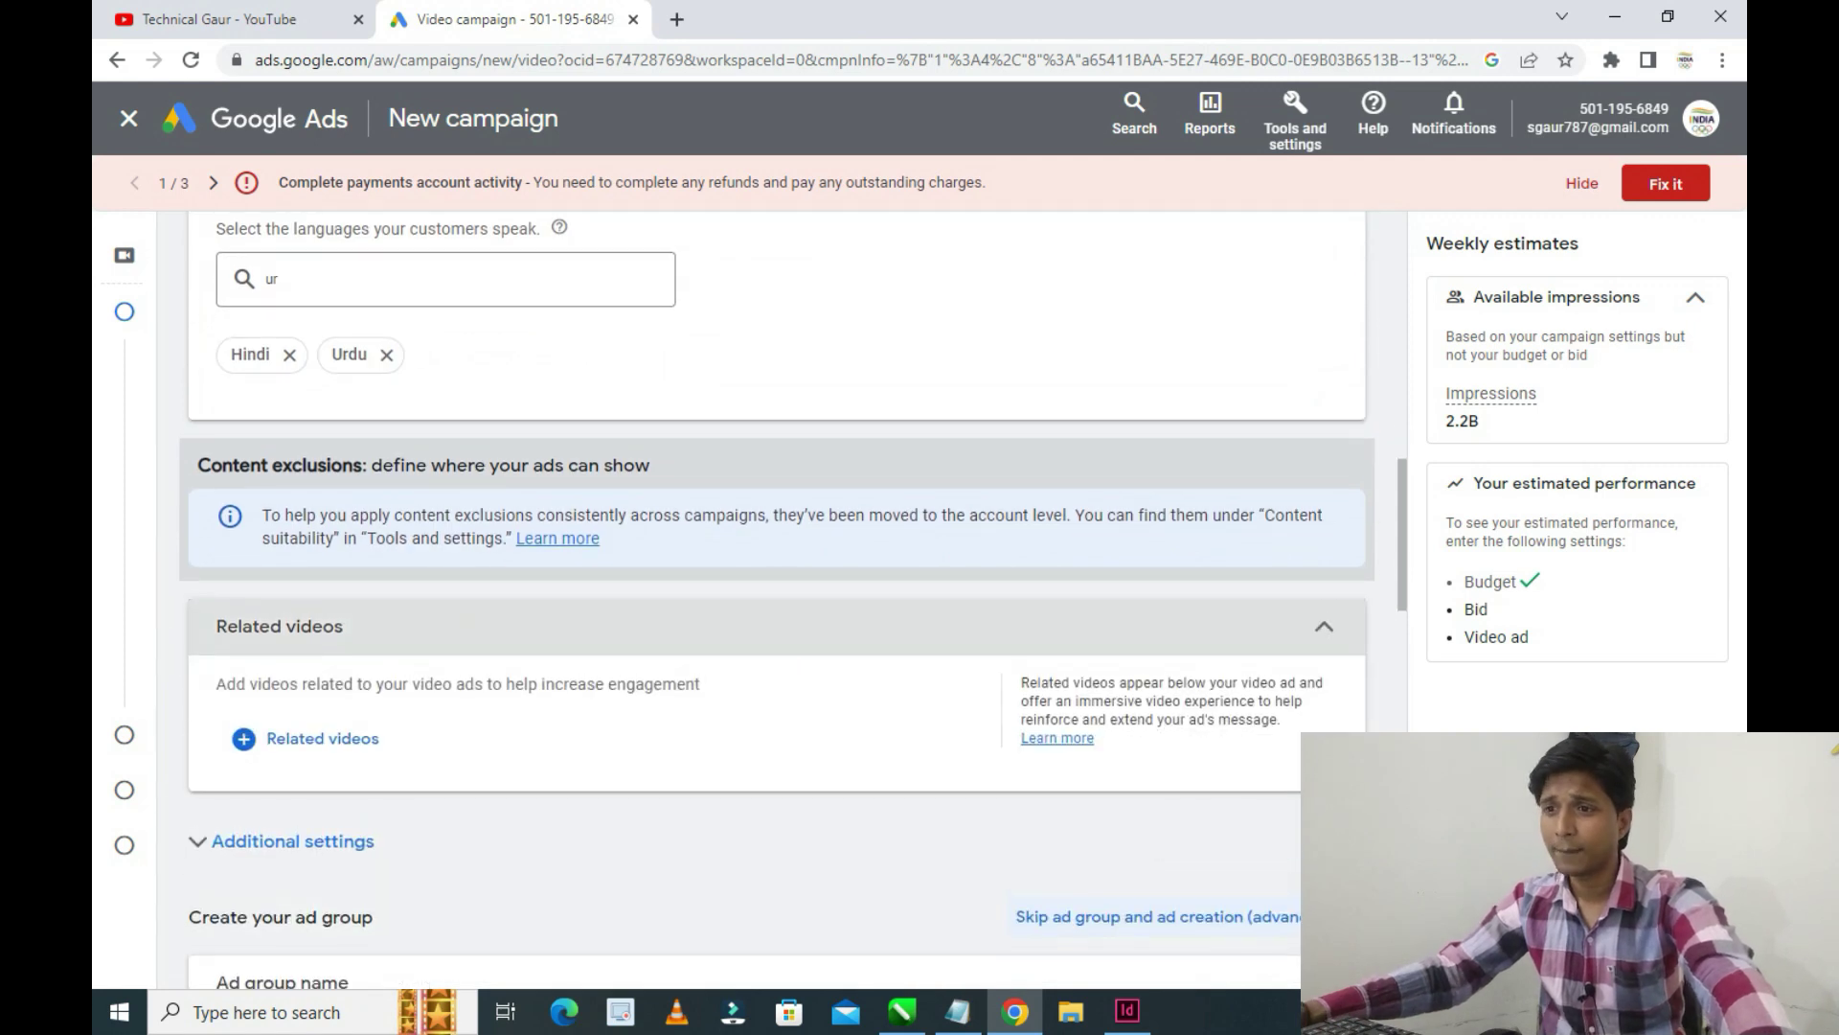
left_click(575, 627)
Restrict the campaign's device targeting to mobile phones by excluding computers, tablets and TV screens
scroll(575, 623, "down", 2)
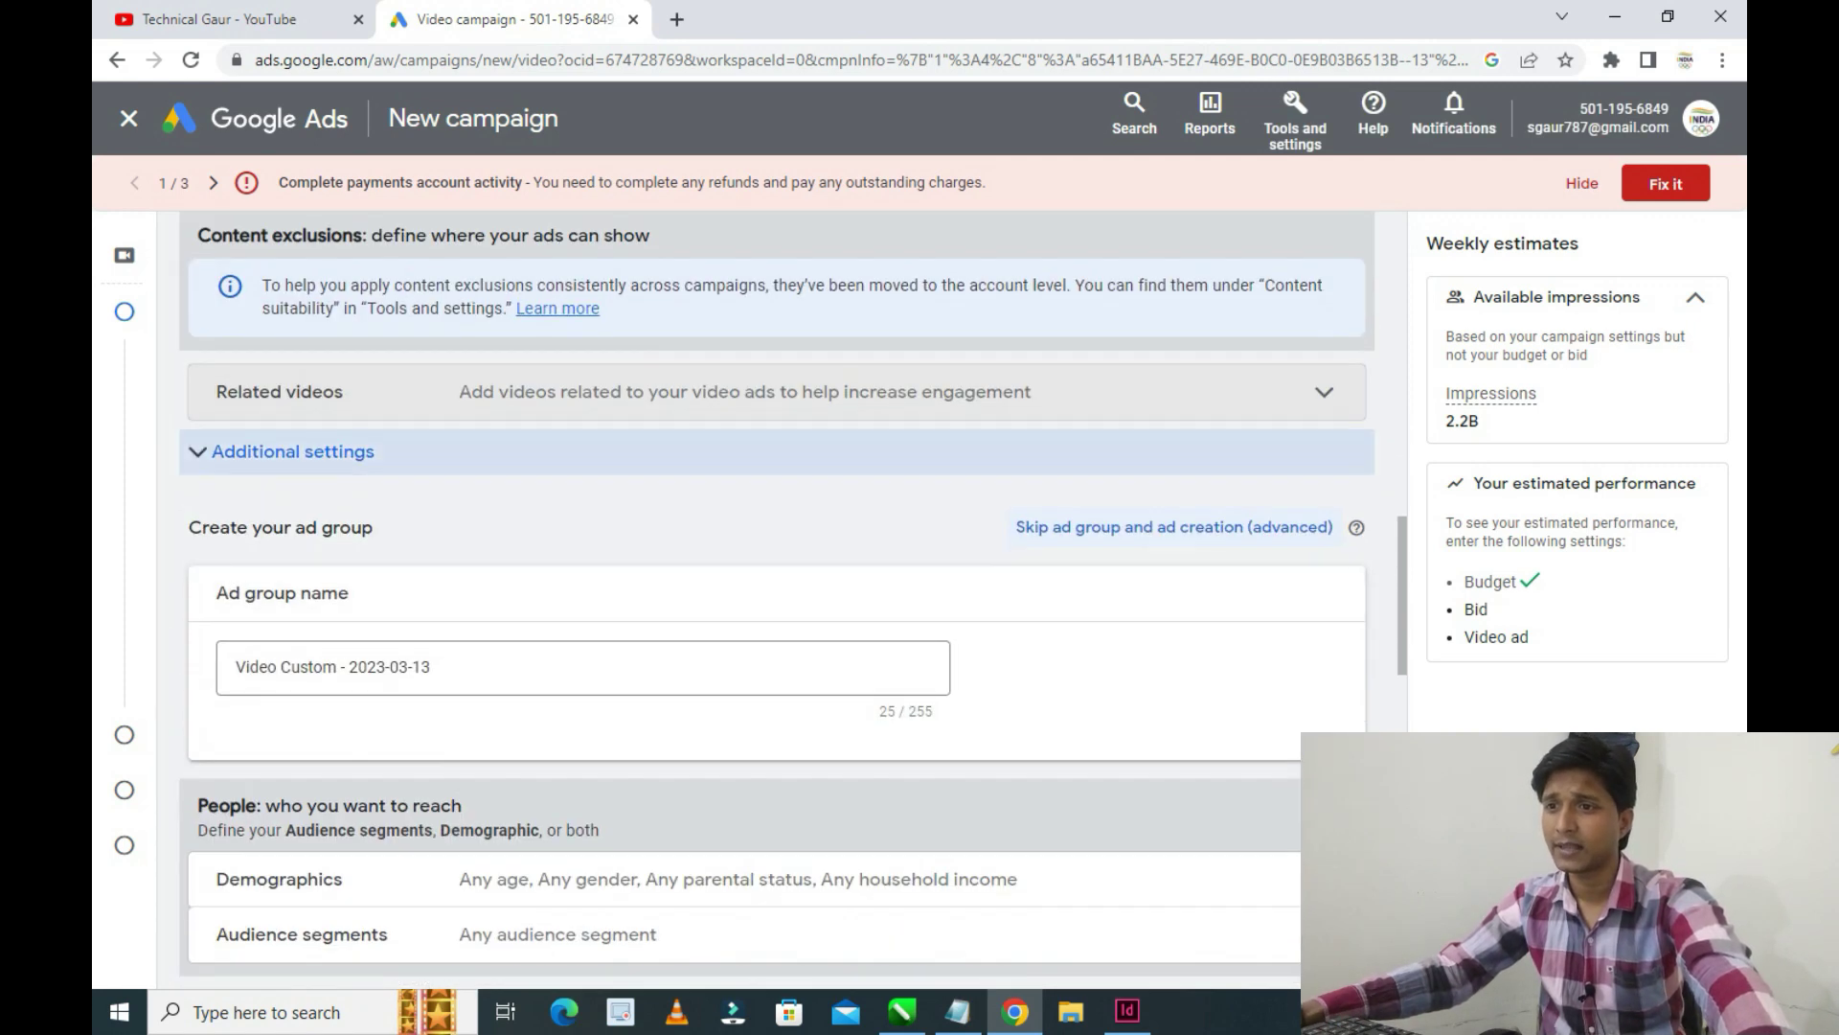
left_click(364, 451)
left_click(293, 451)
left_click(575, 511)
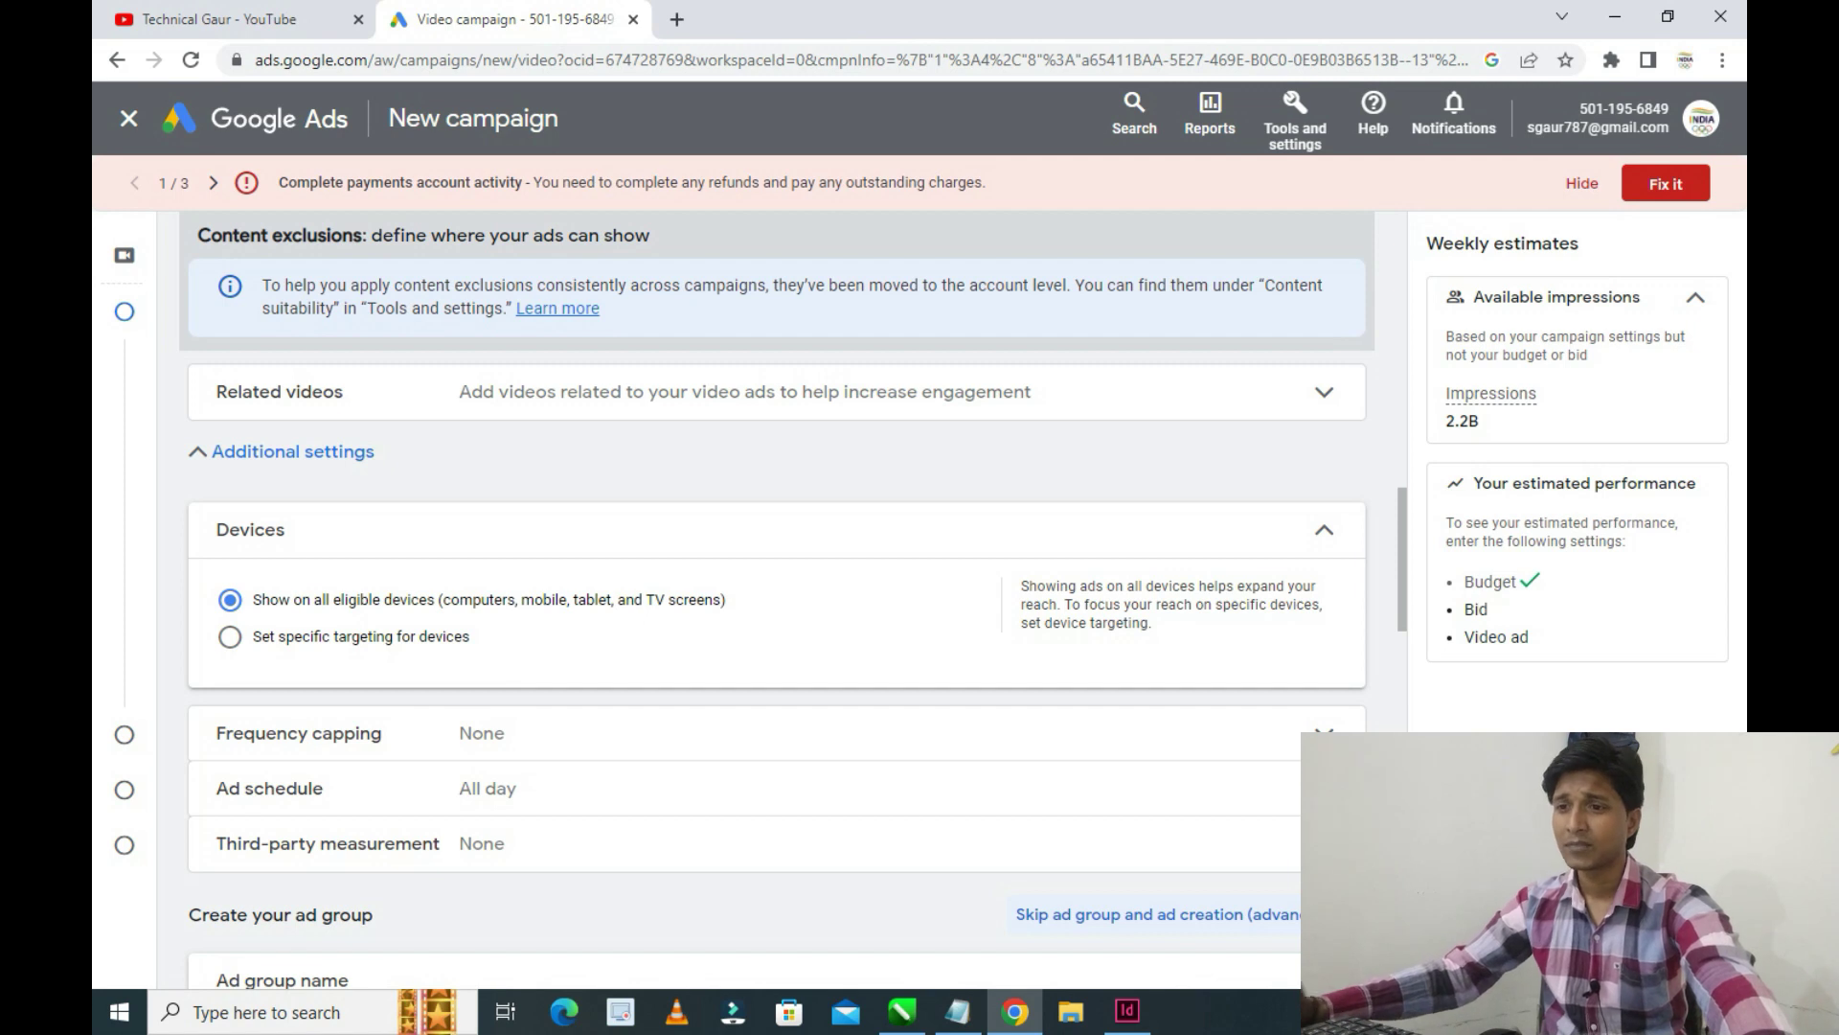
left_click(347, 636)
left_click(349, 667)
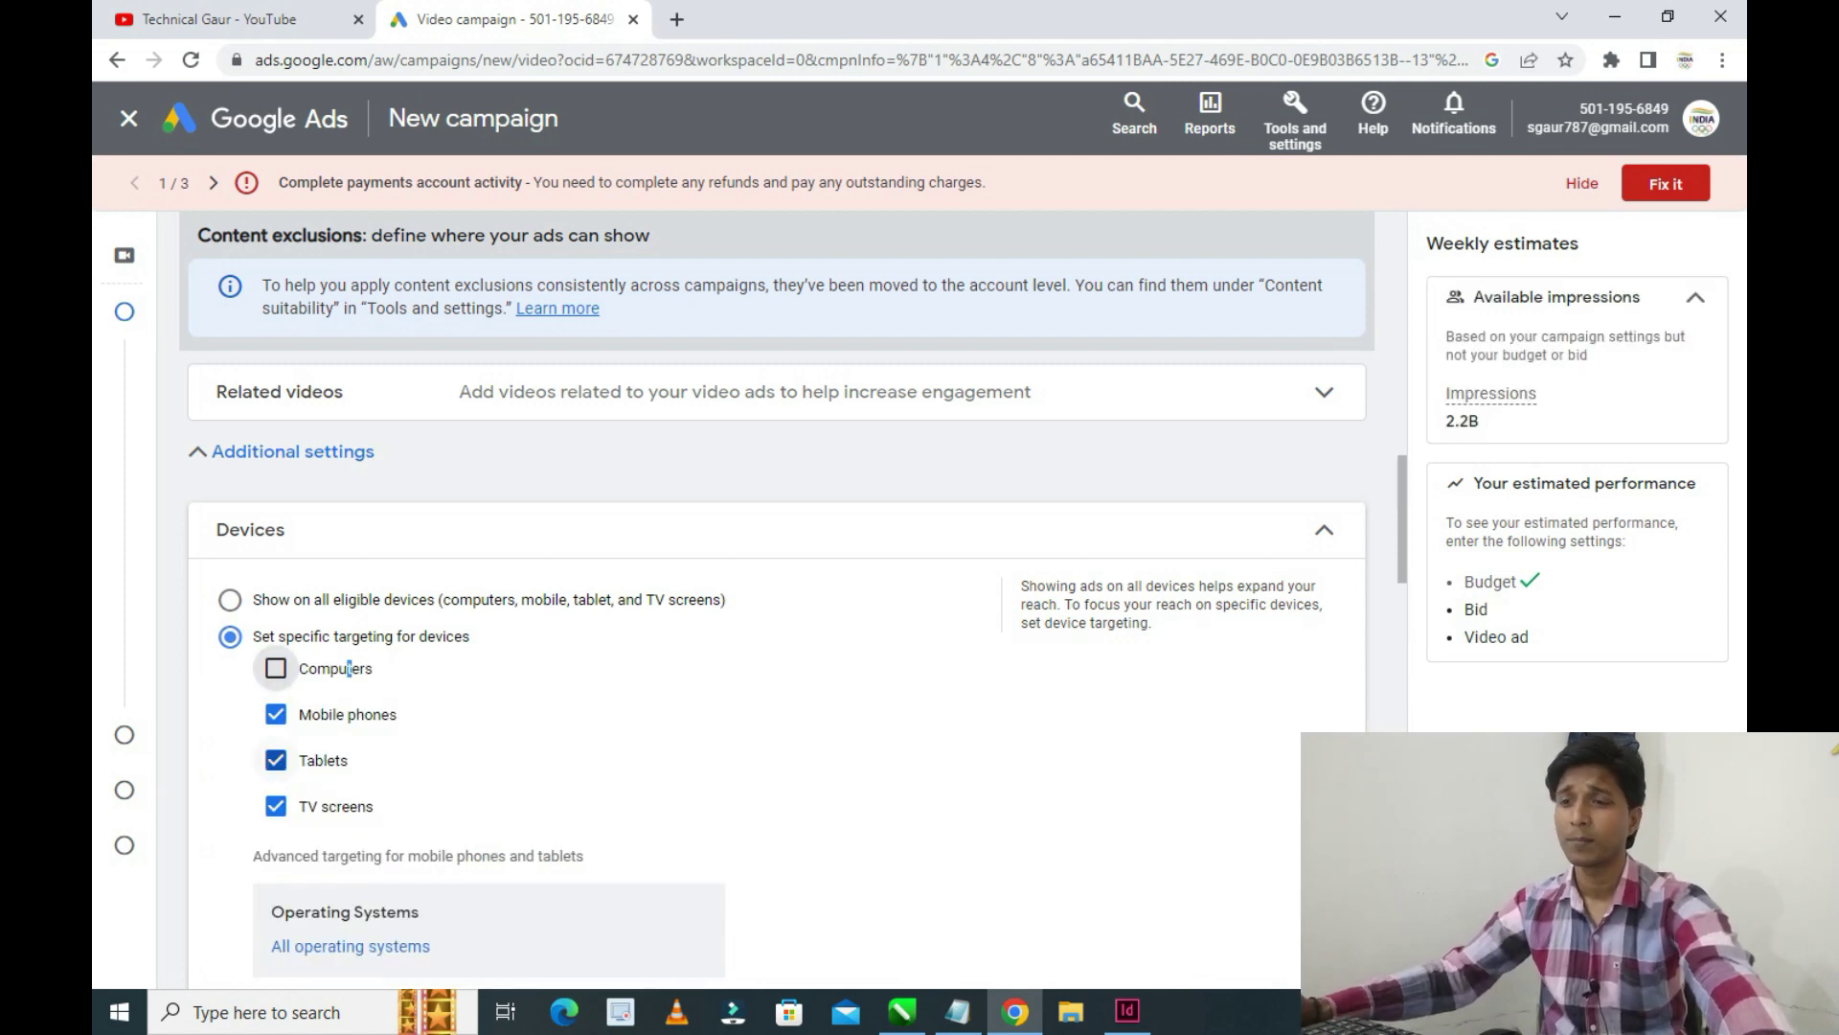
left_click(275, 759)
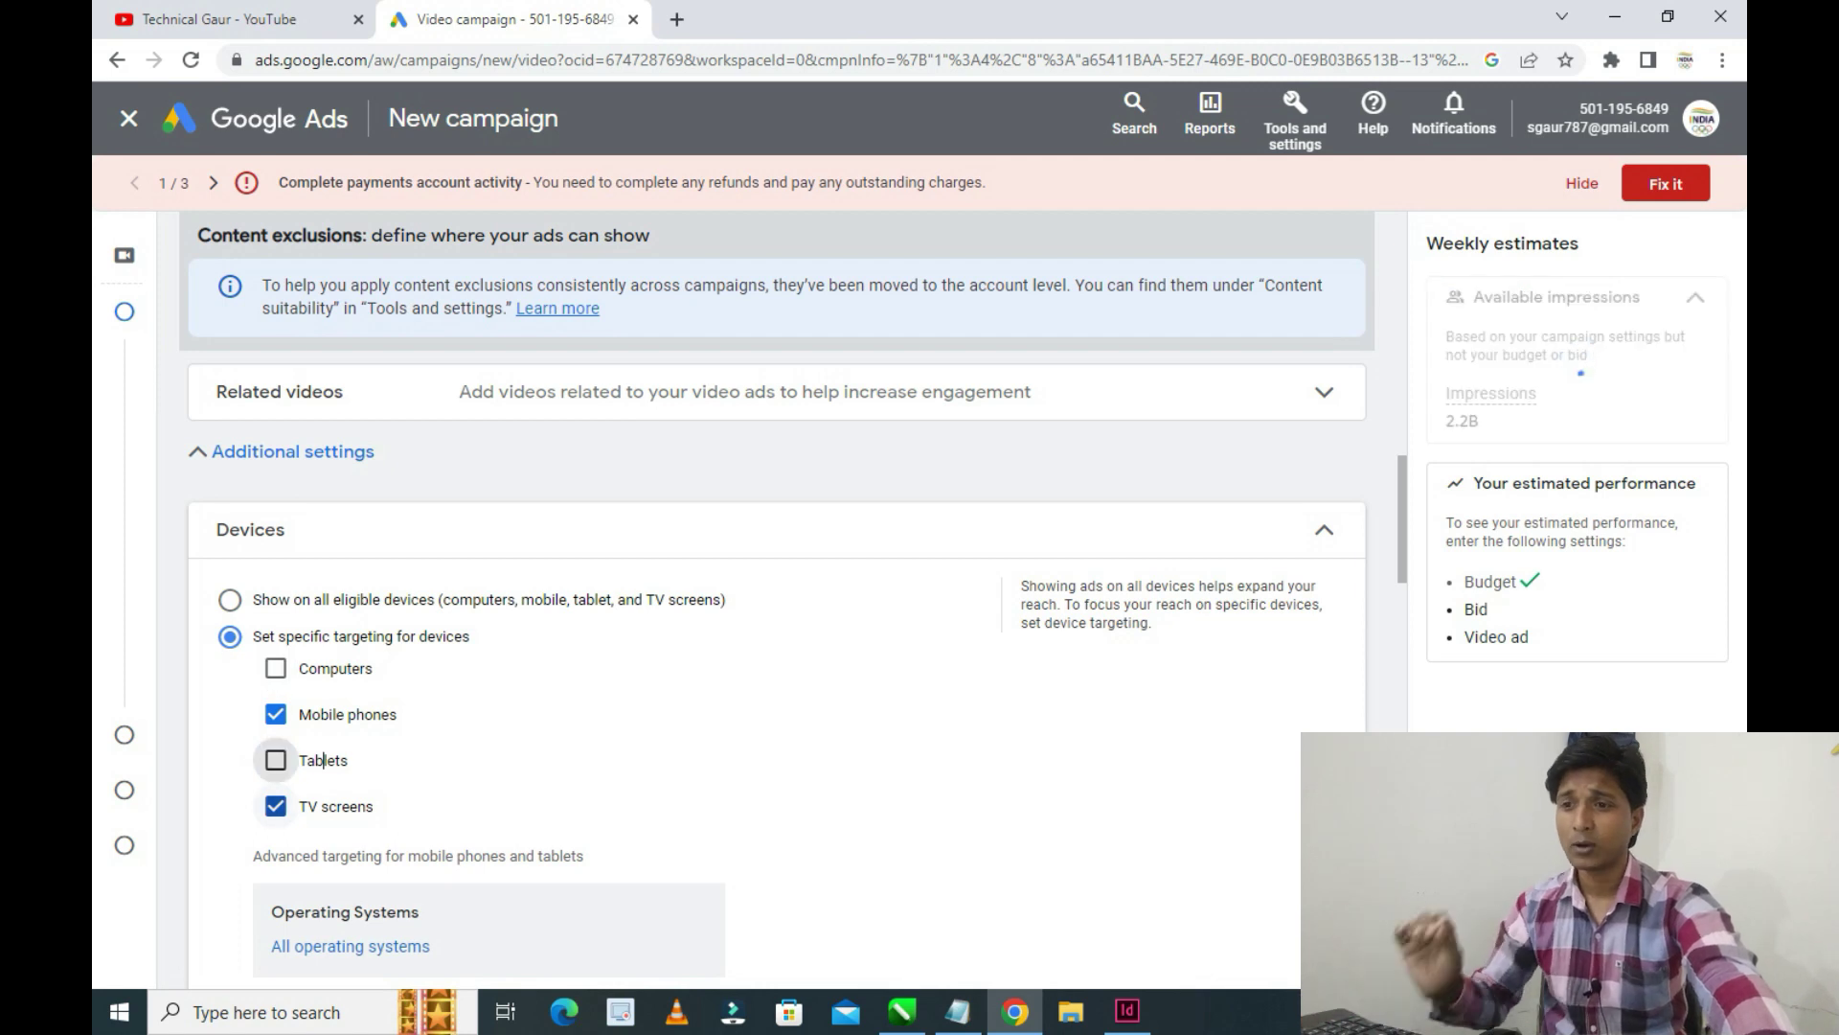
left_click(276, 805)
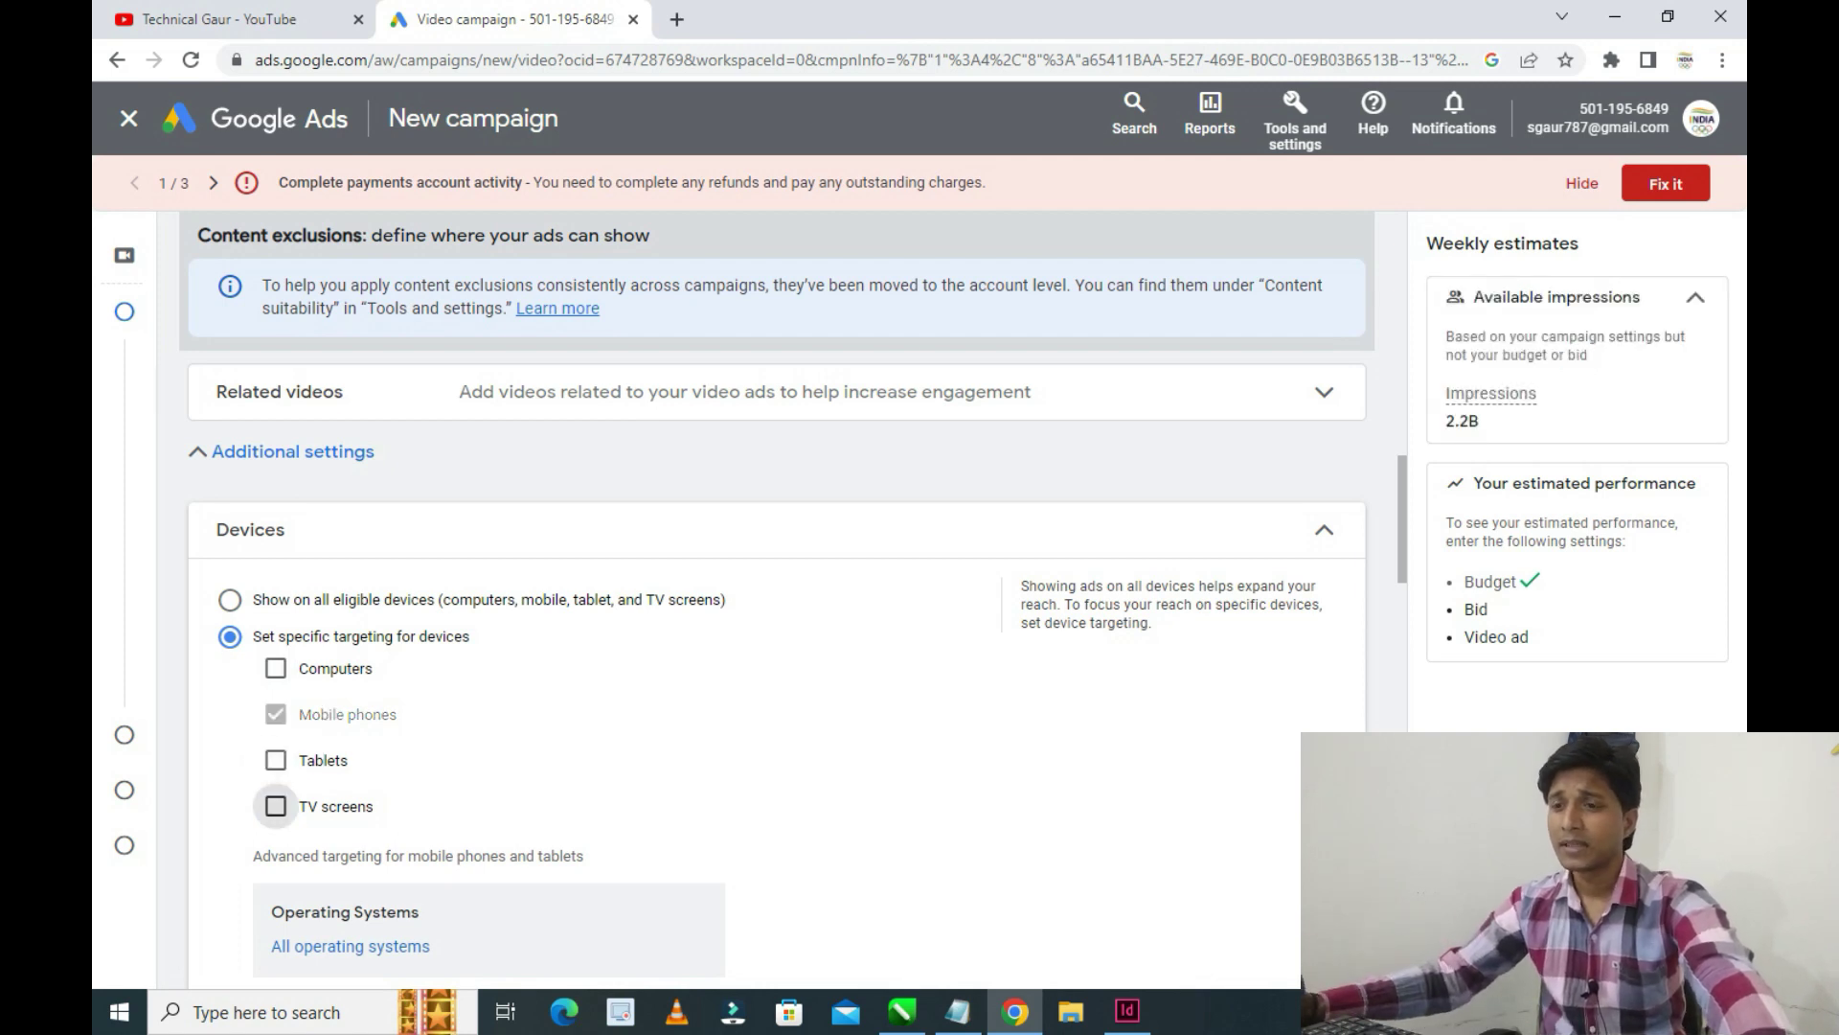
scroll(349, 805, "down", 6)
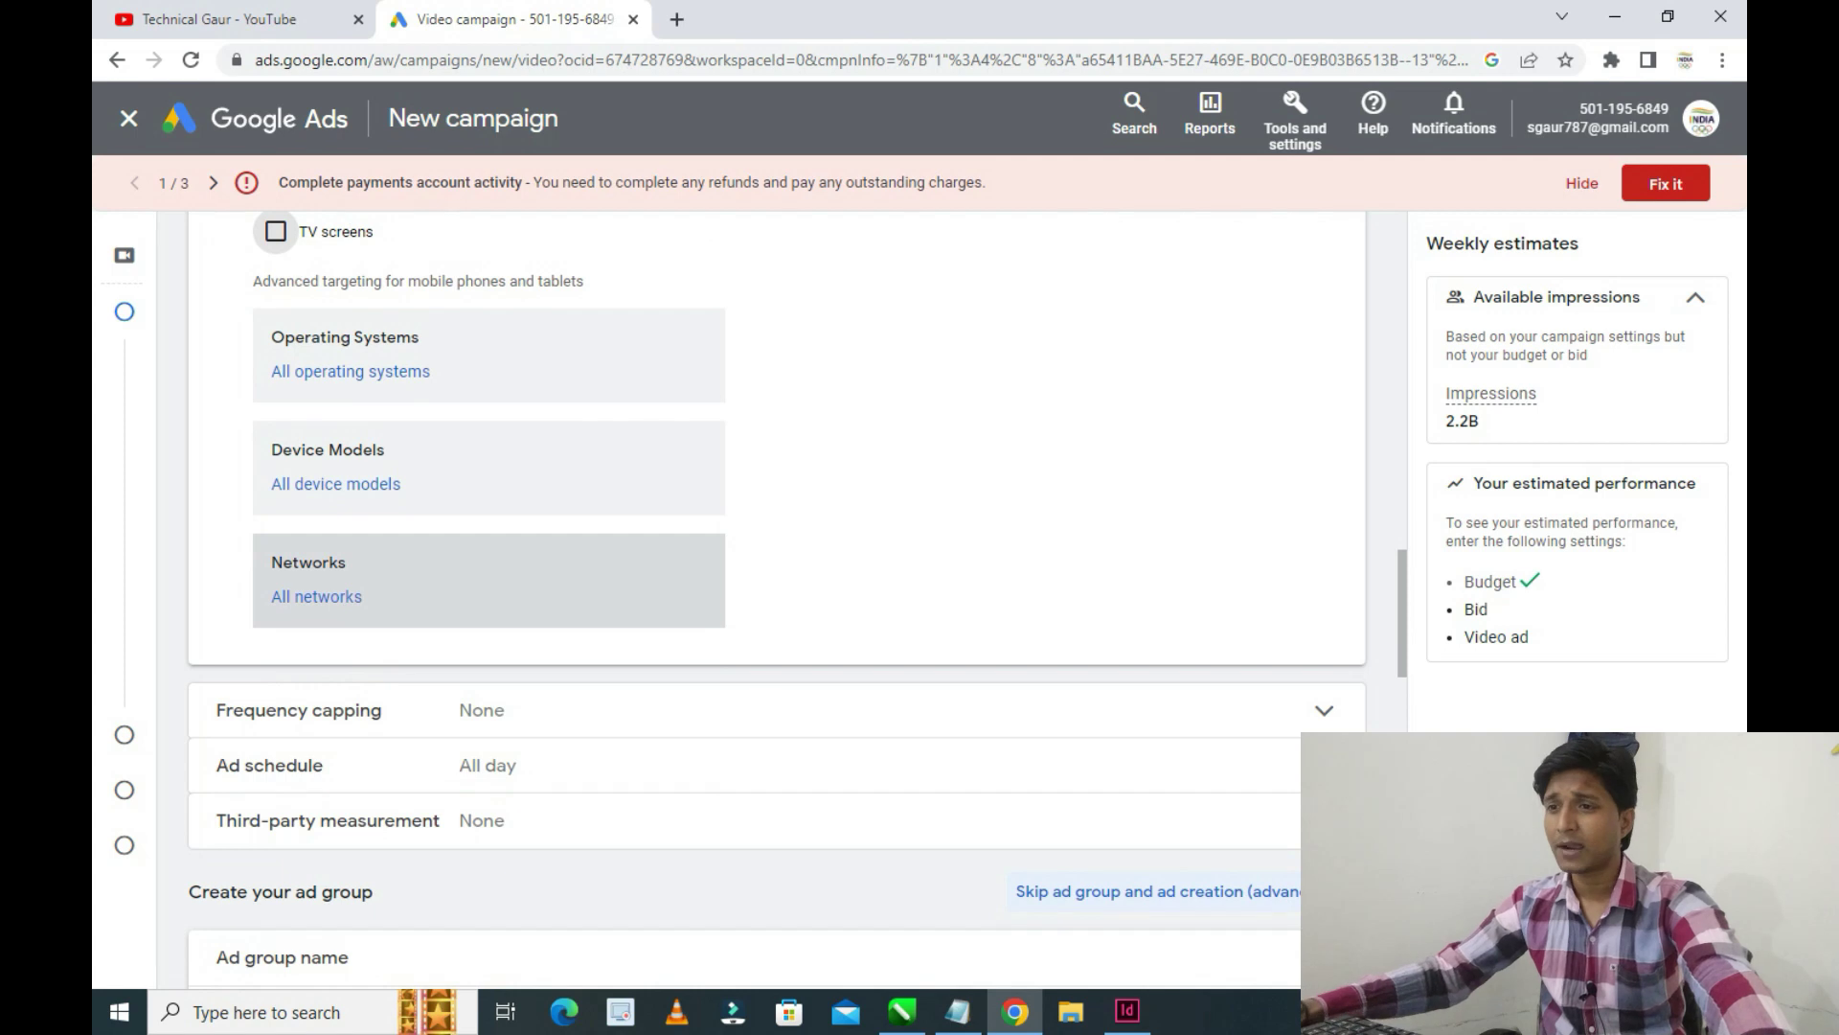
scroll(742, 587, "up", 3)
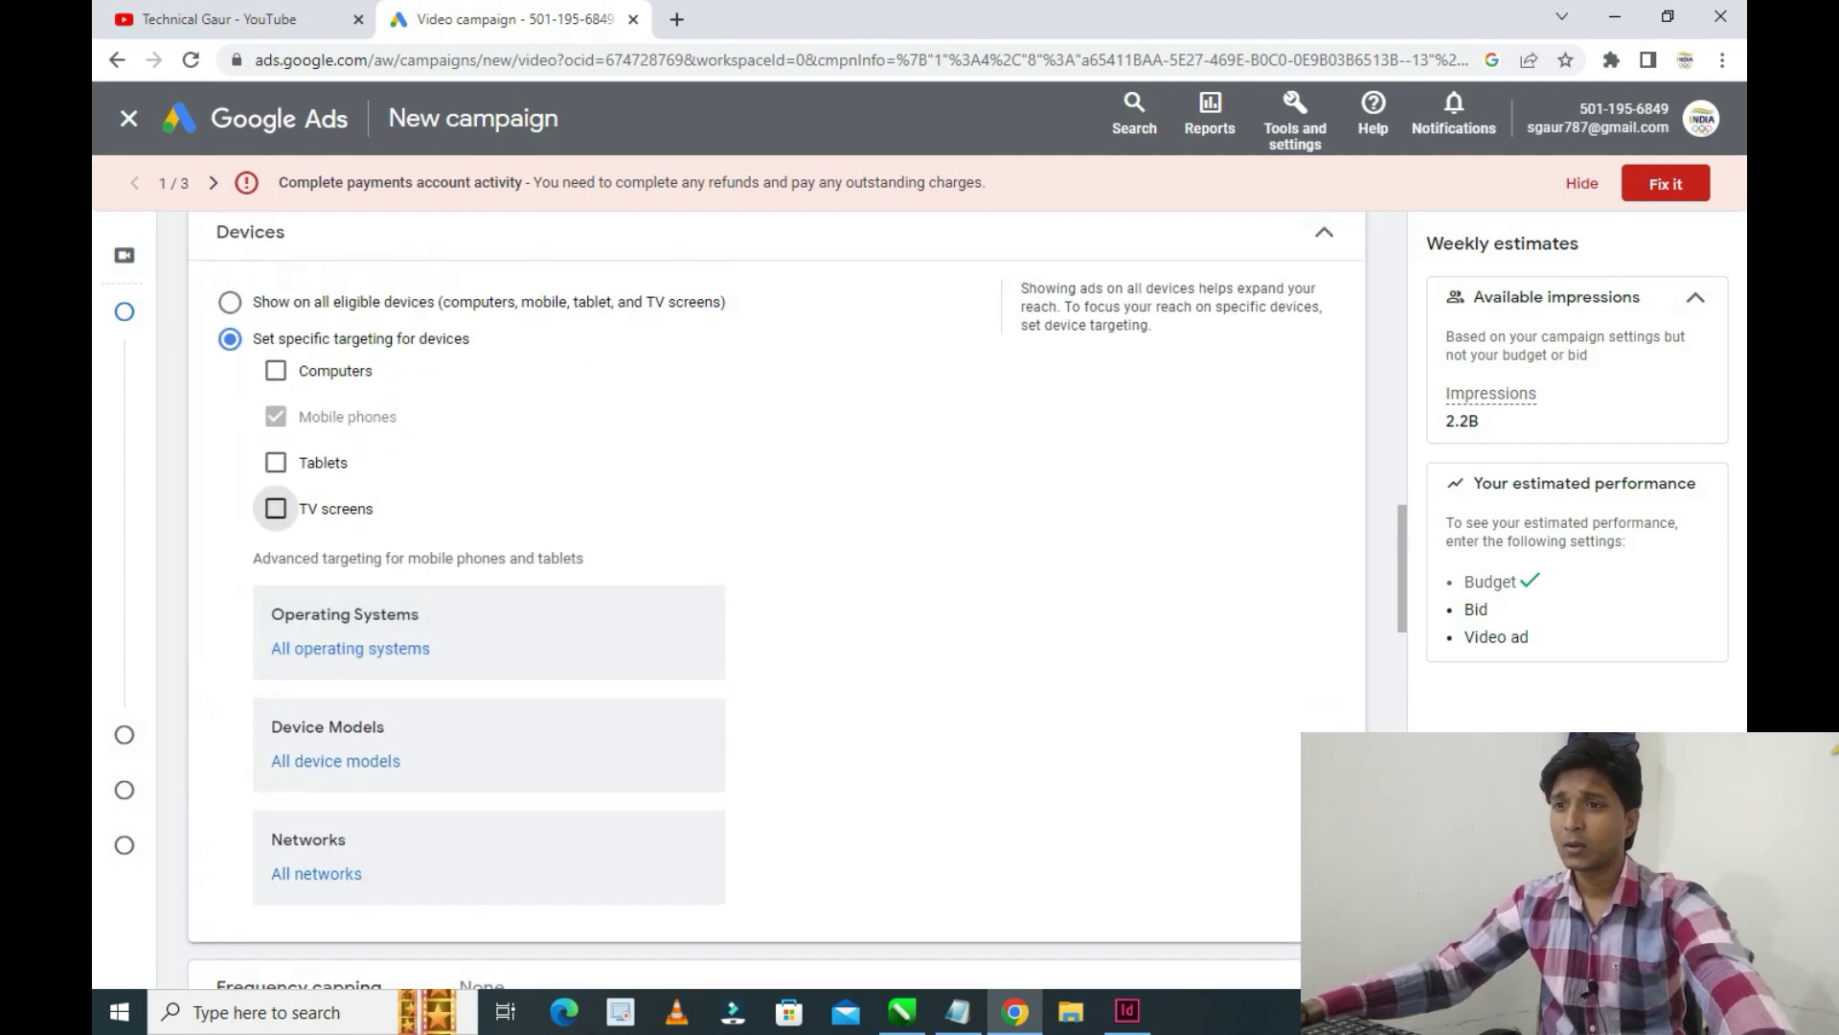
scroll(350, 805, "up", 3)
left_click(402, 529)
Cap the campaign's impression frequency at 2 per day, leaving the view frequency uncapped
scroll(403, 530, "down", 1)
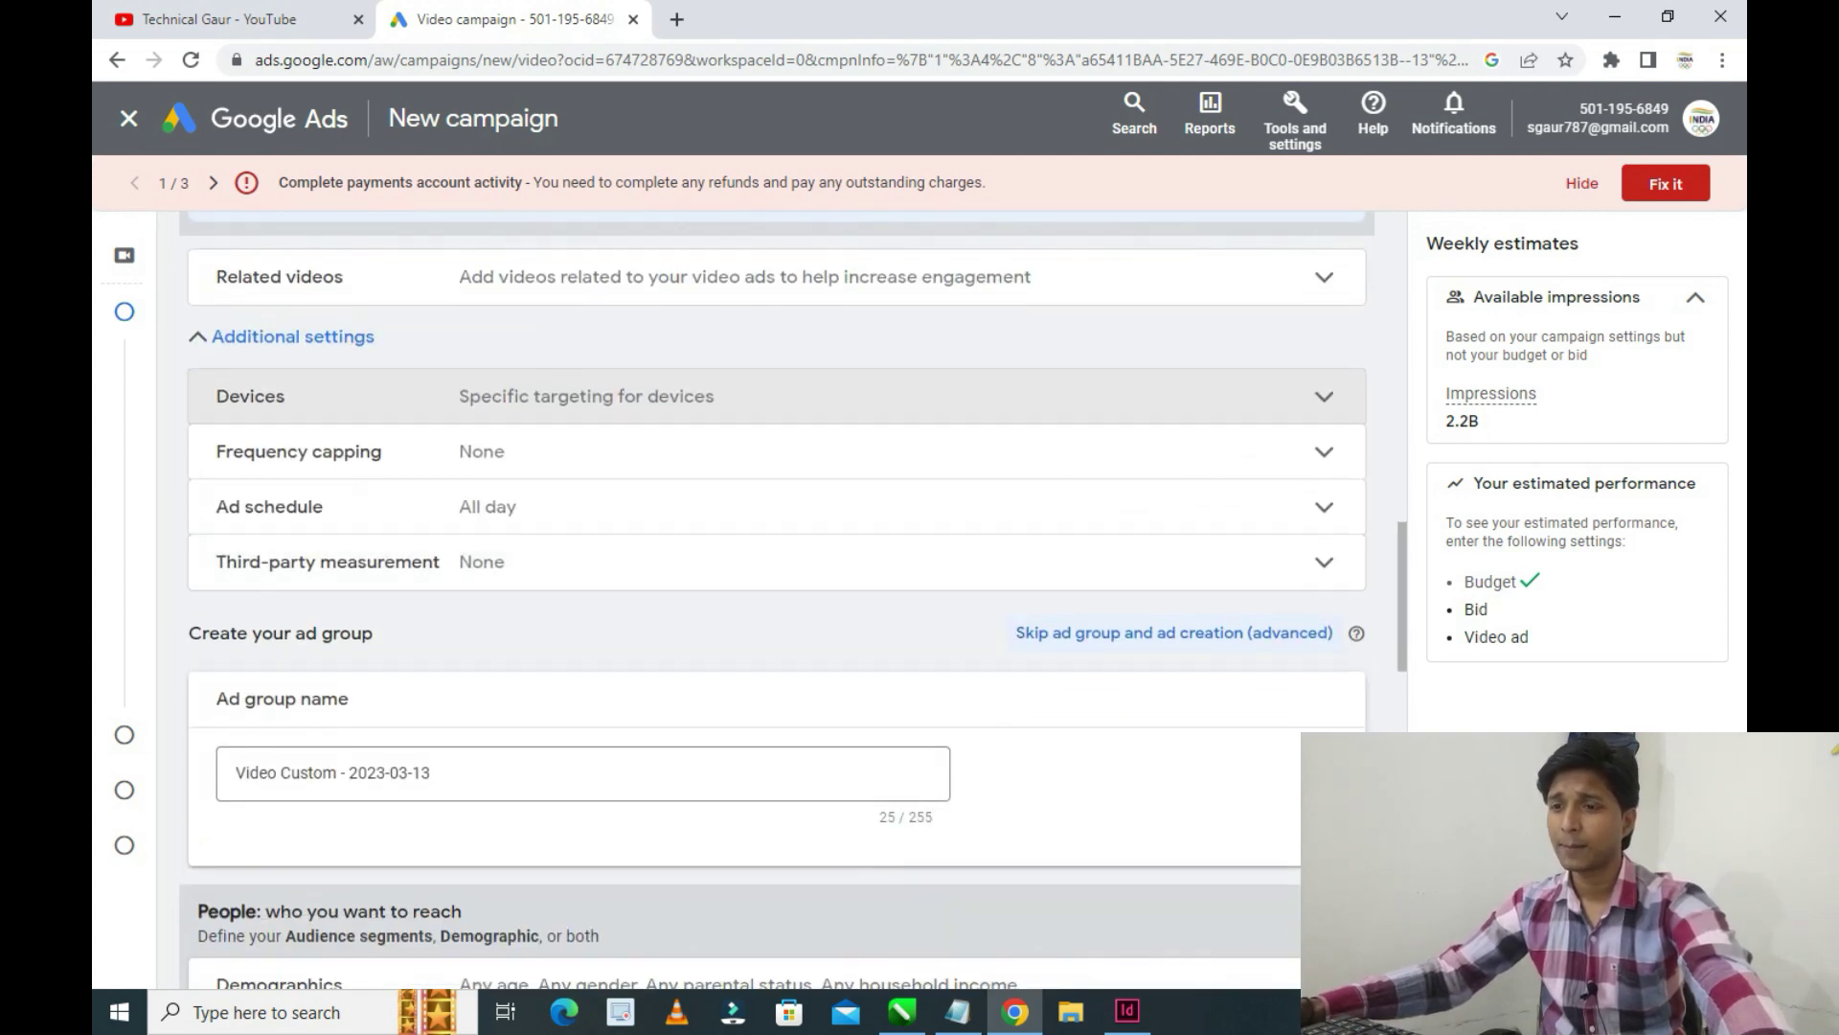
left_click(383, 451)
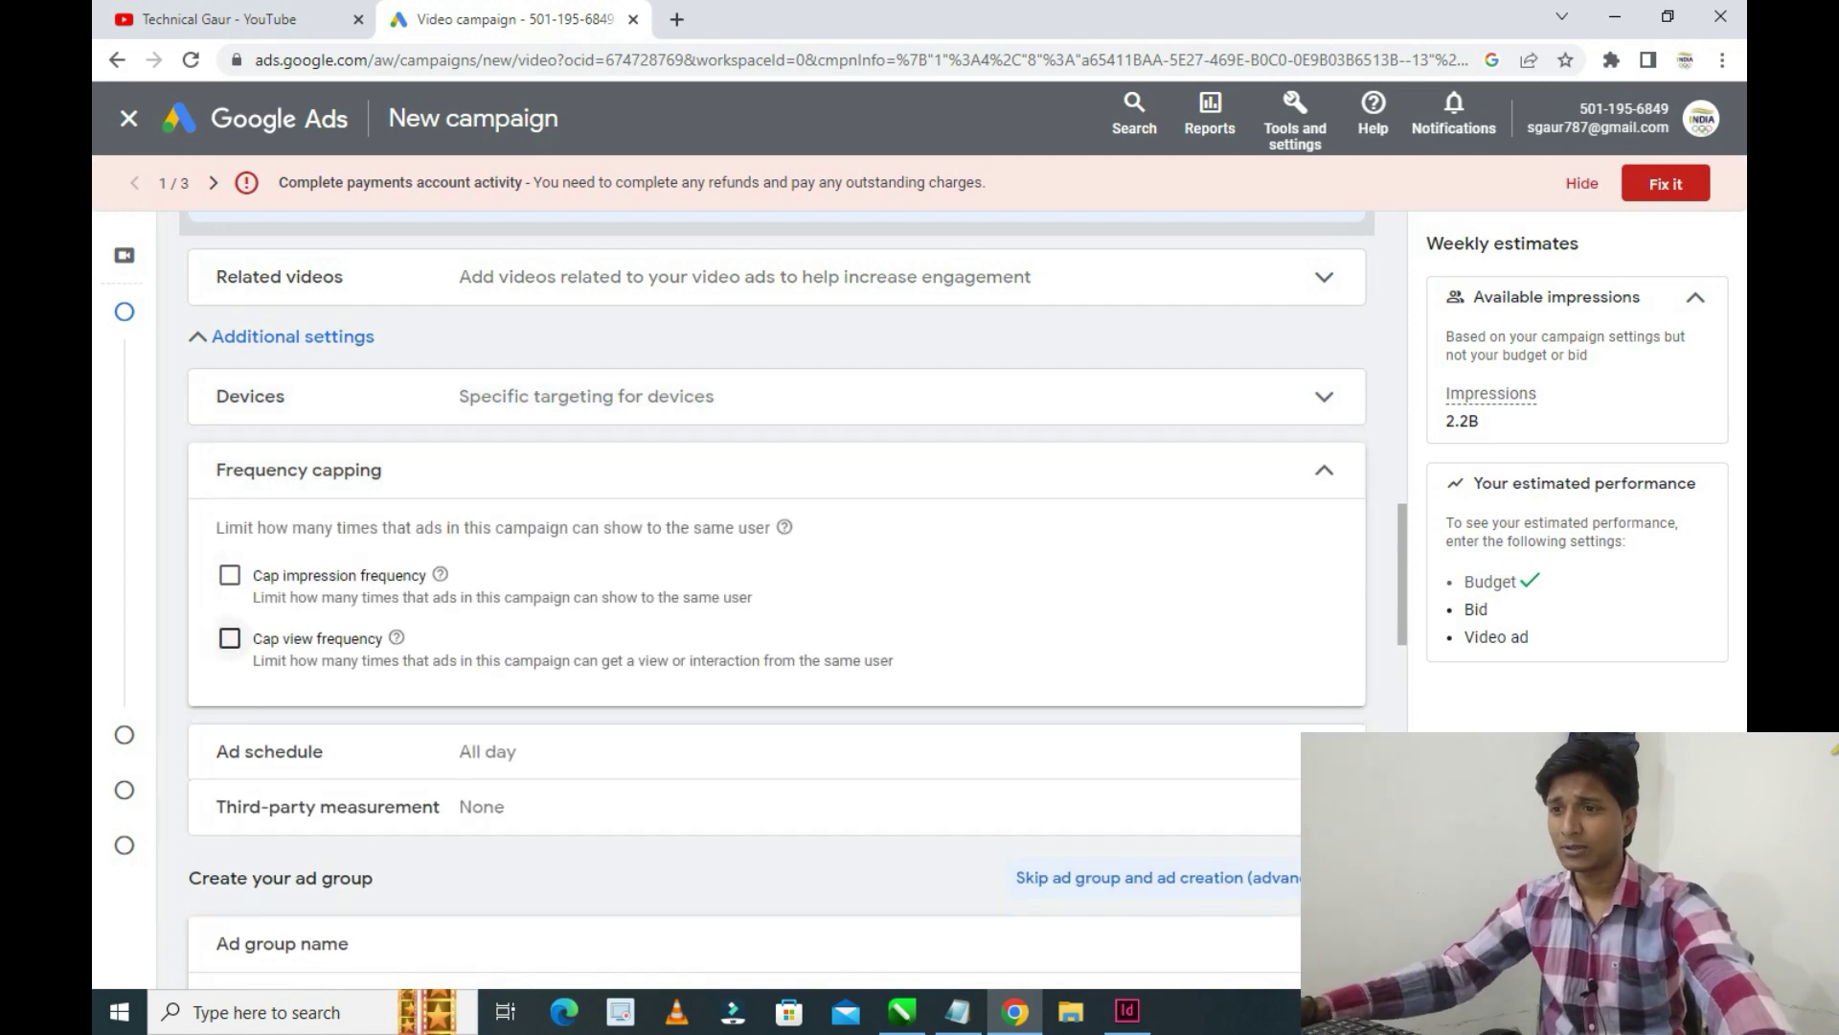
left_click(230, 575)
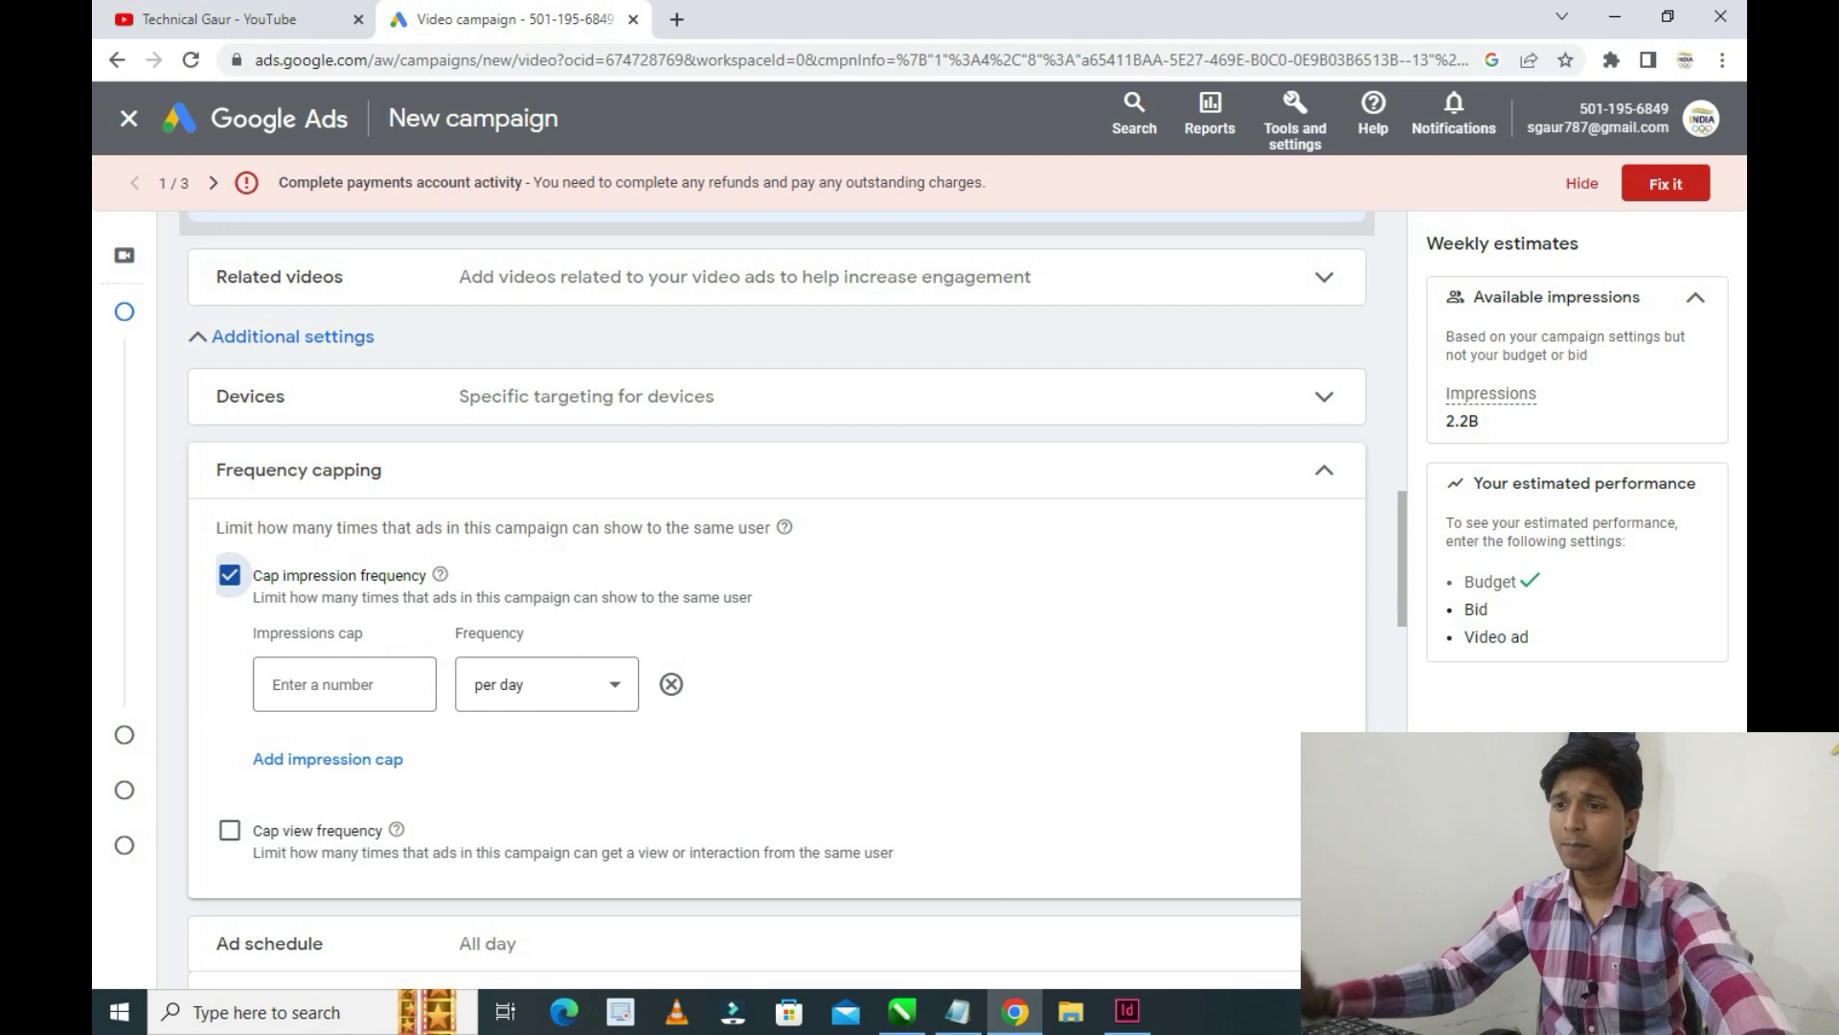
left_click(230, 829)
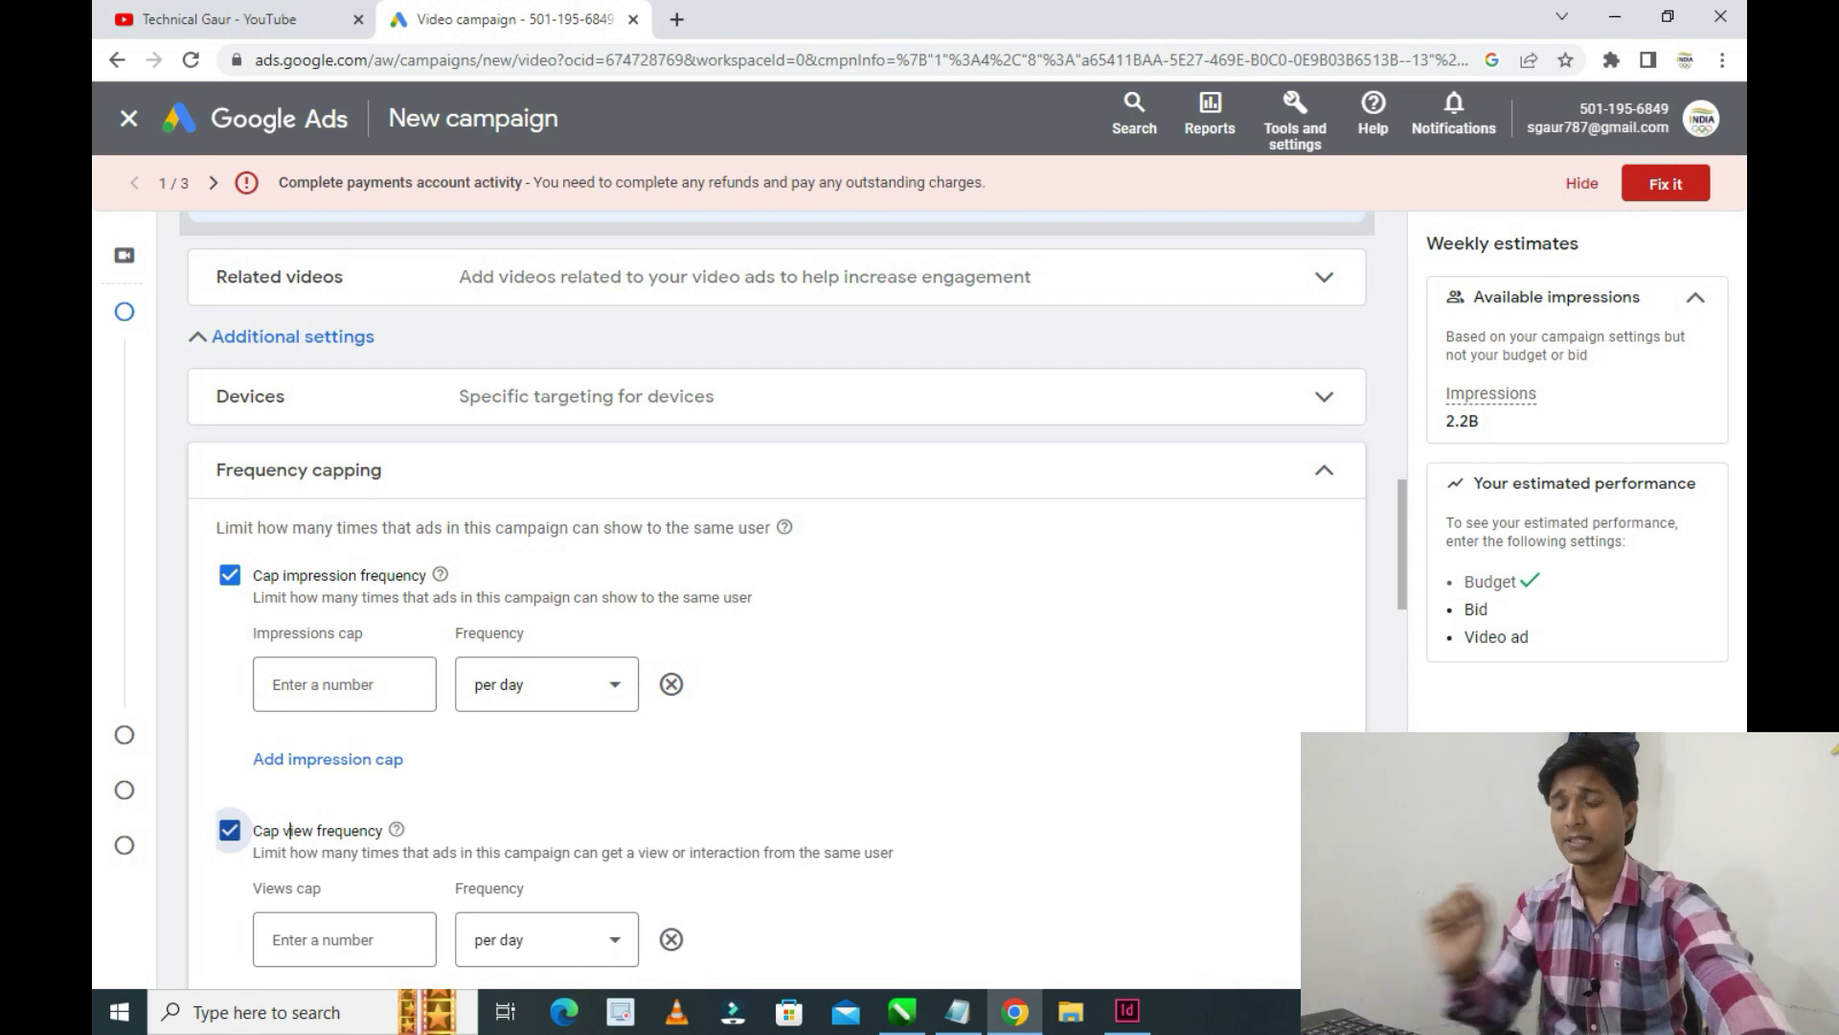
left_click(290, 830)
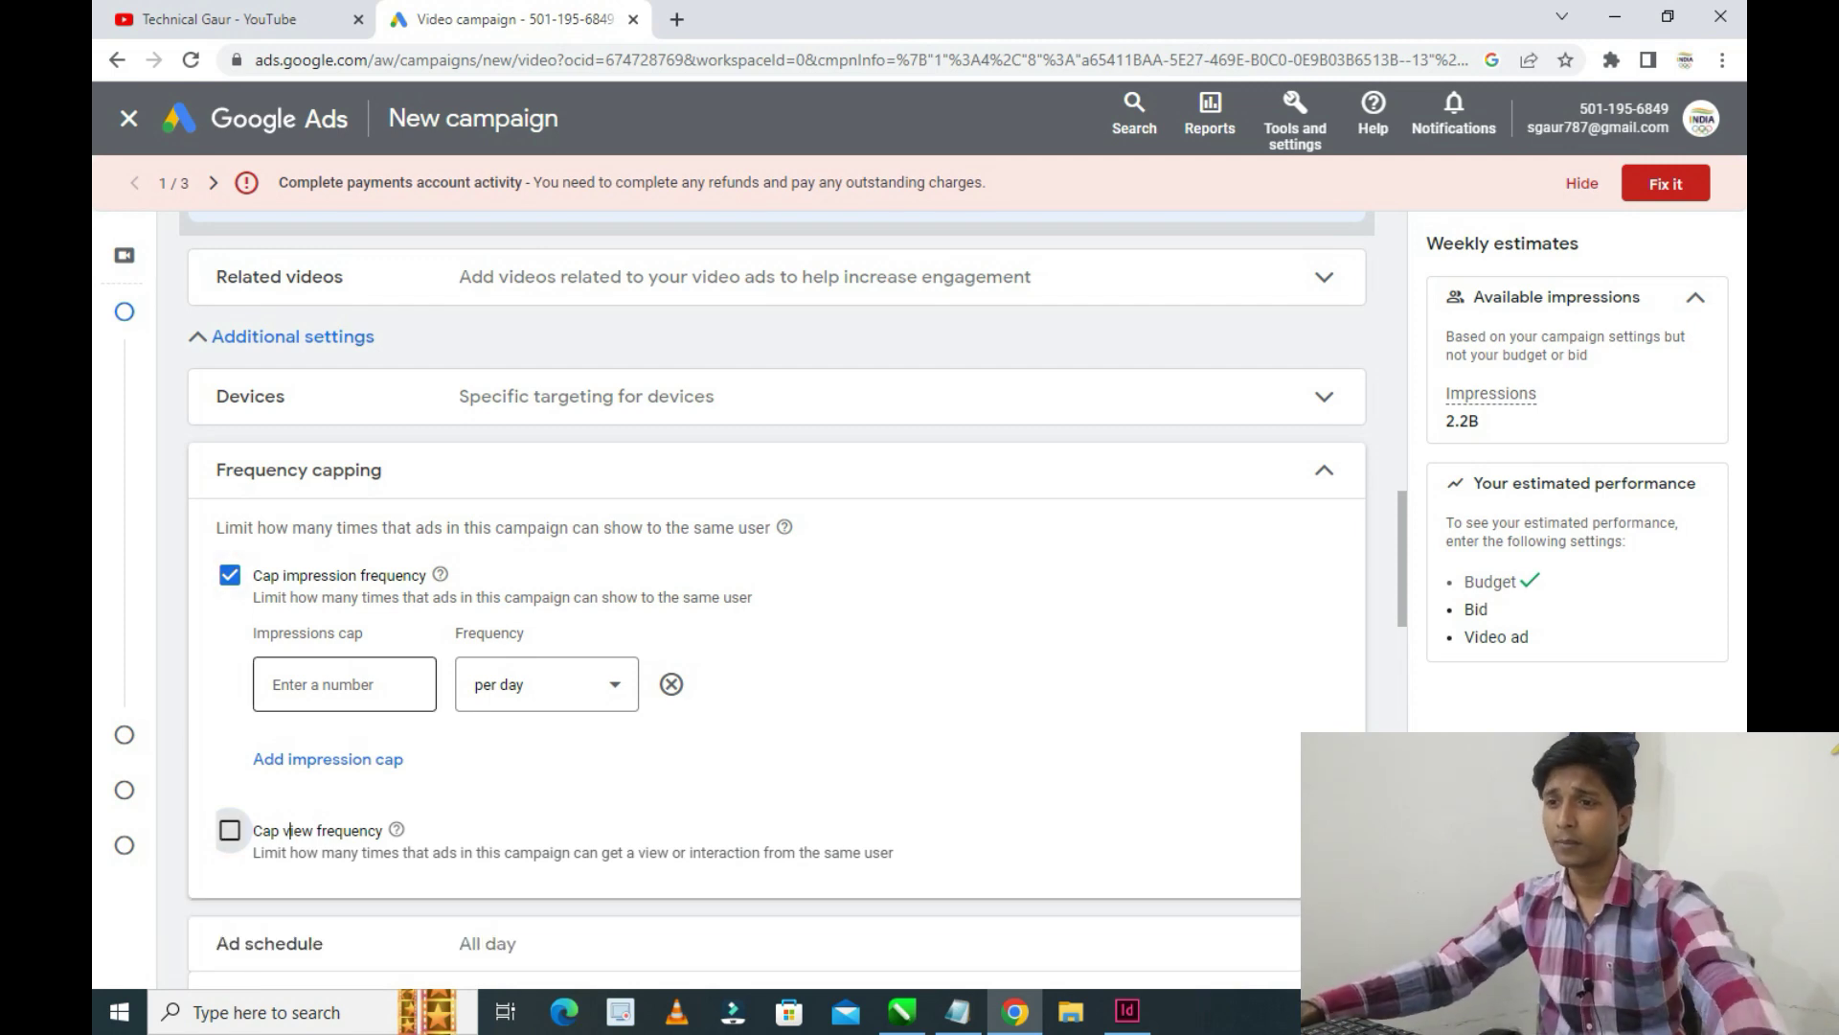
left_click(317, 684)
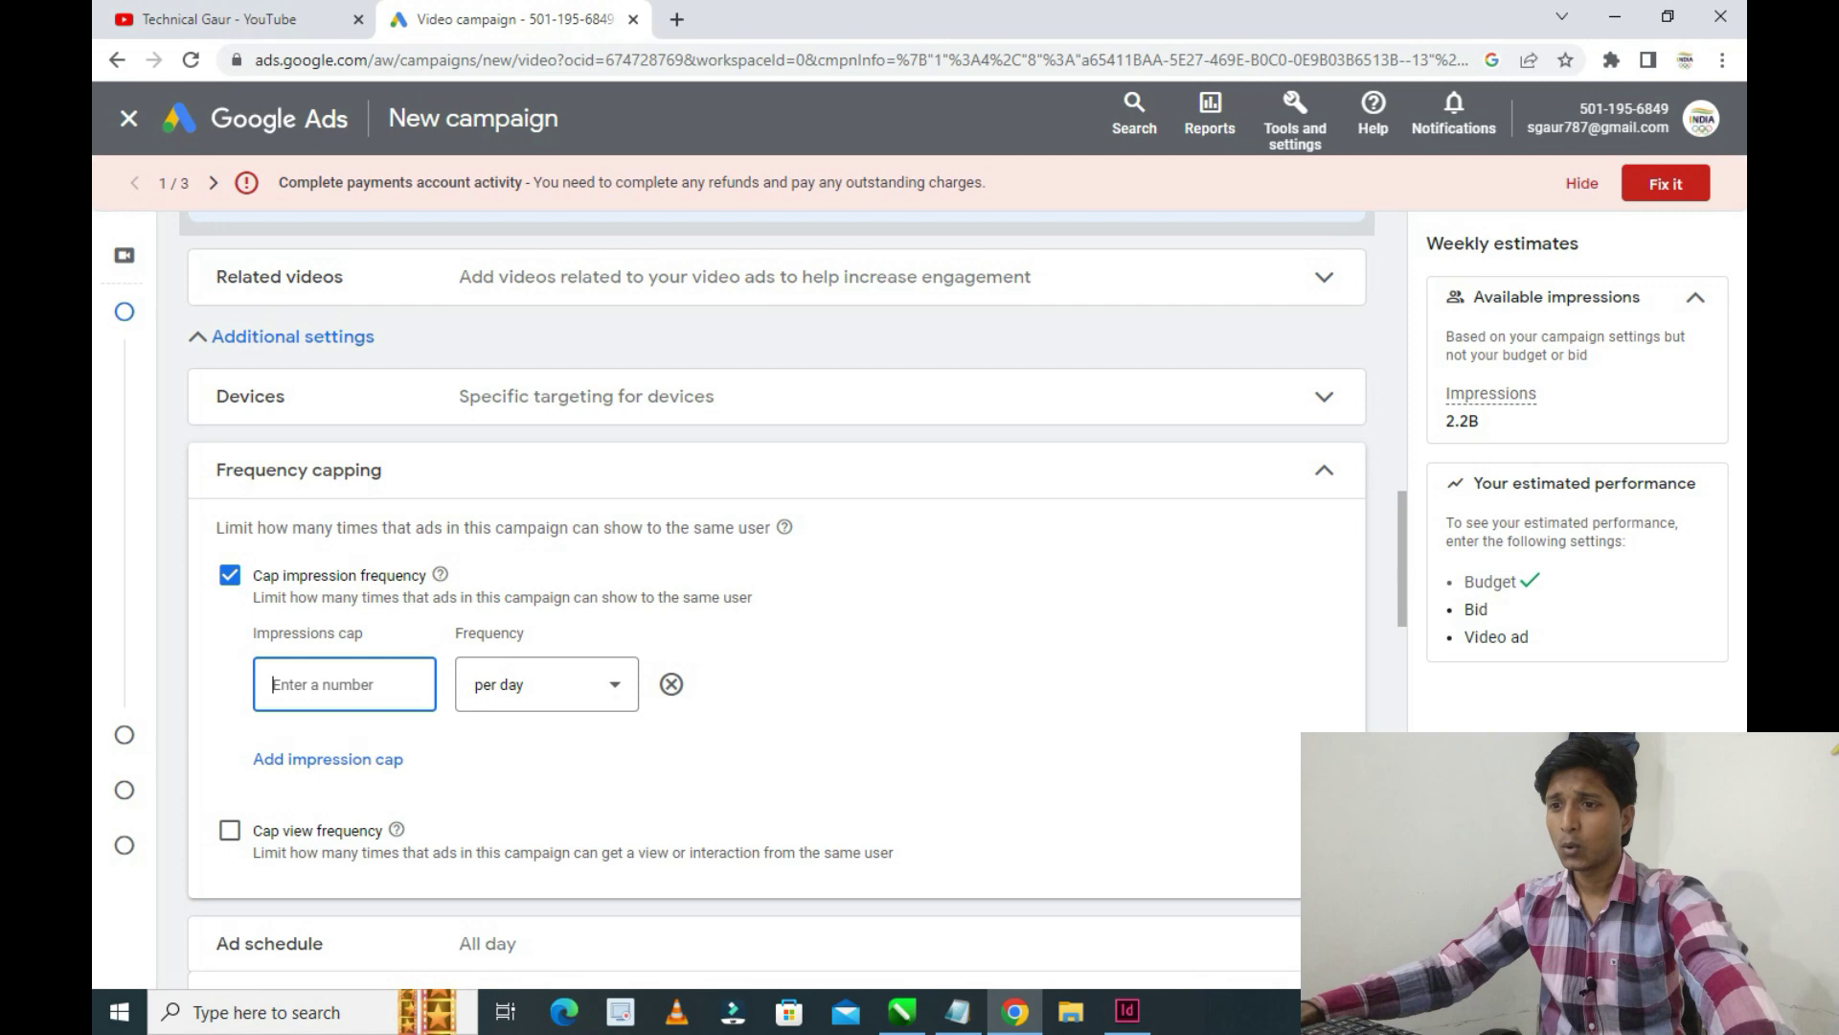
type("2")
Review the campaign's ad schedule and third-party measurement settings
scroll(776, 575, "down", 3)
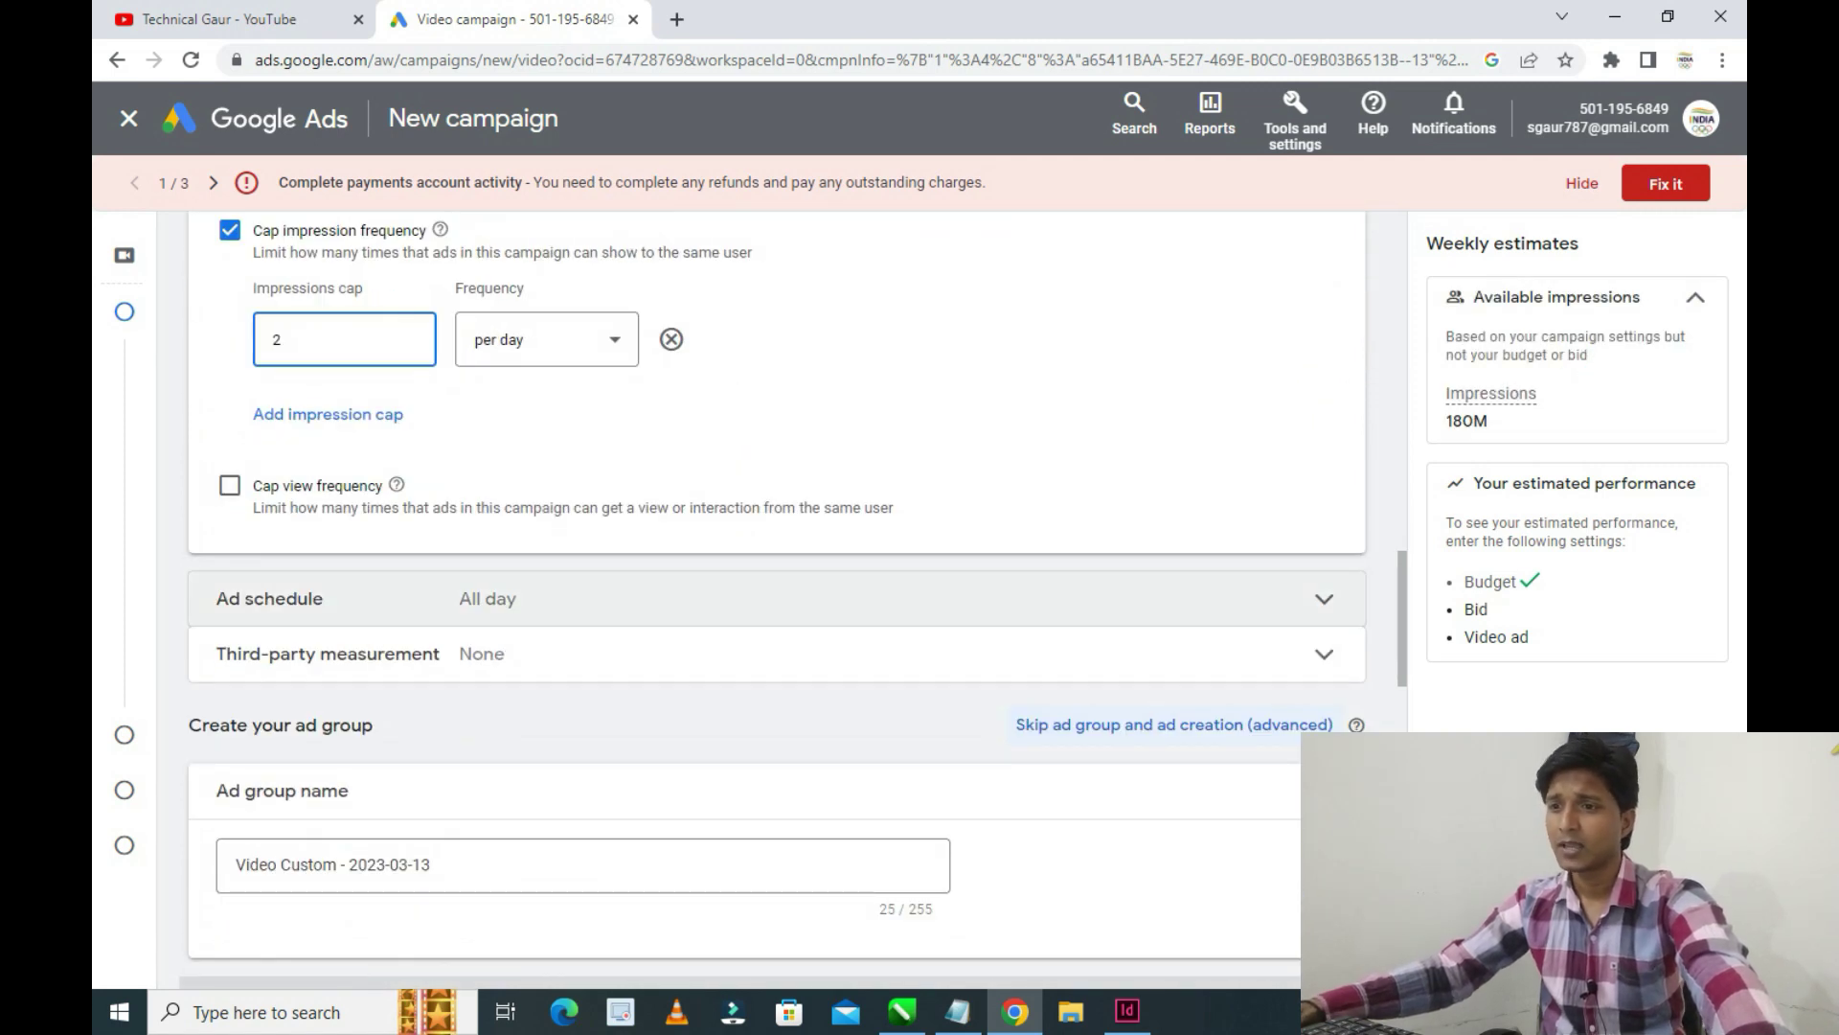
left_click(766, 597)
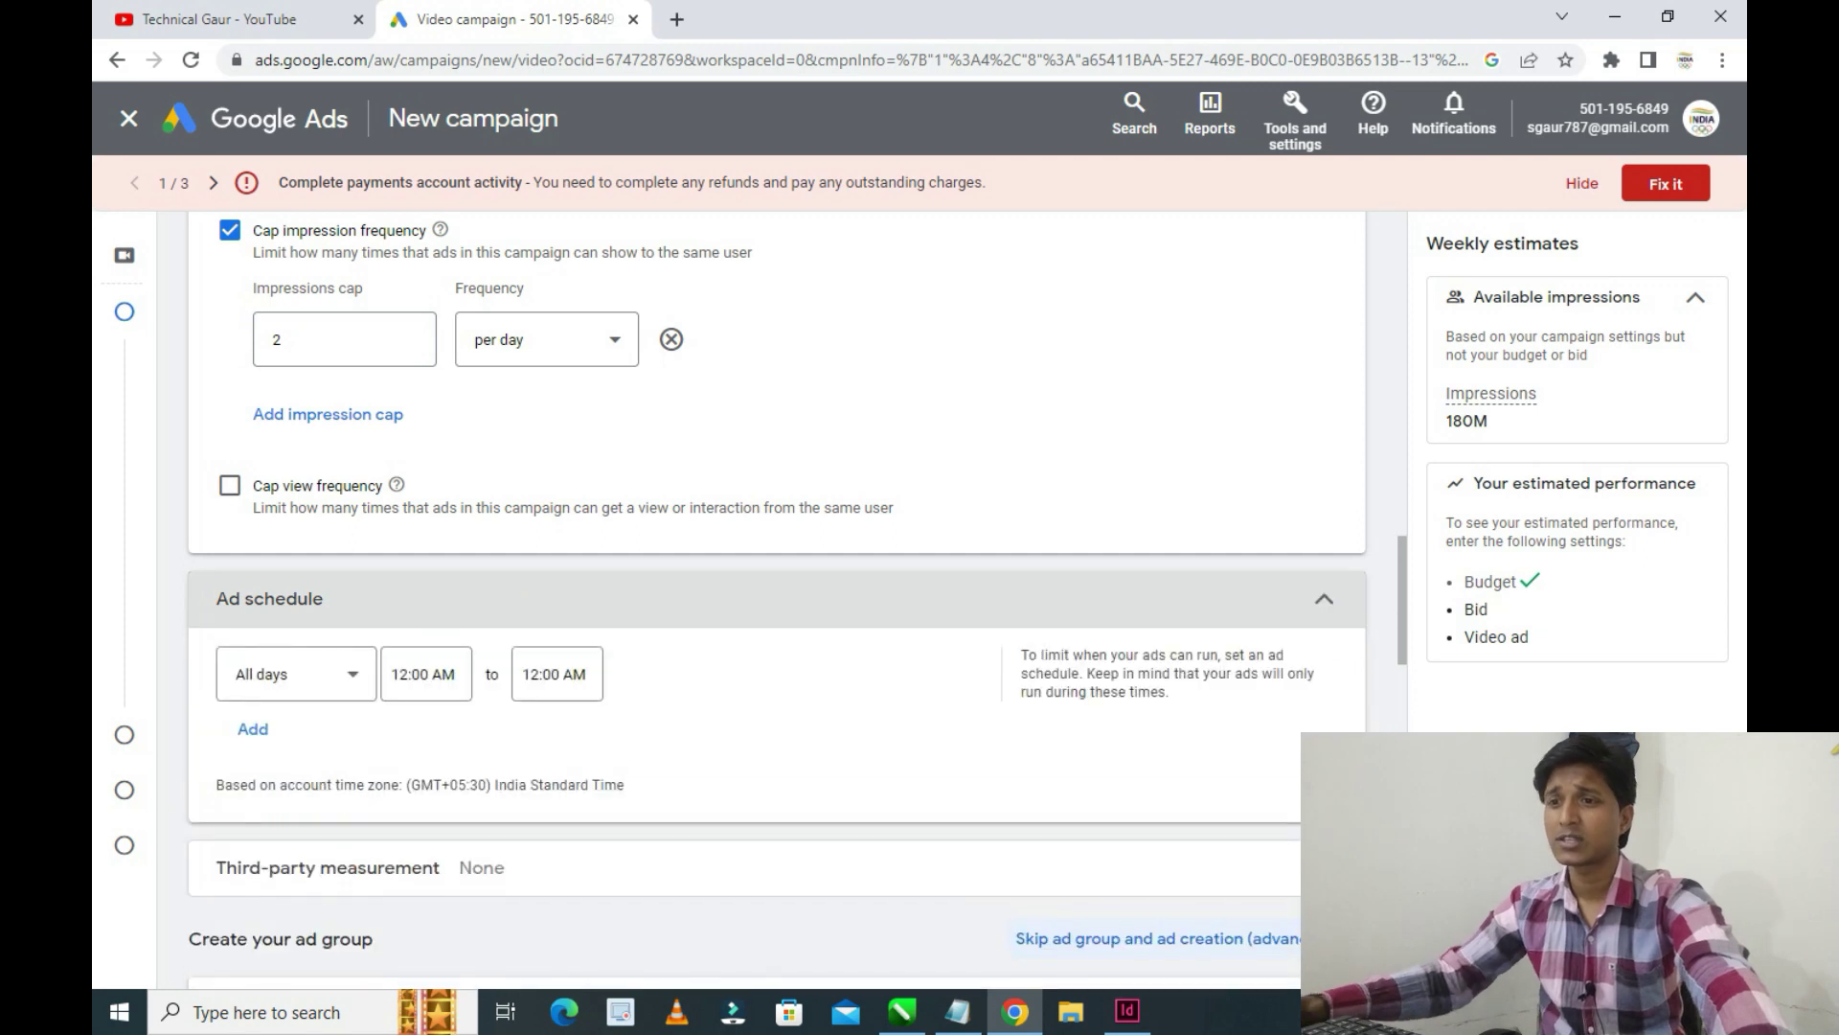
scroll(776, 575, "down", 3)
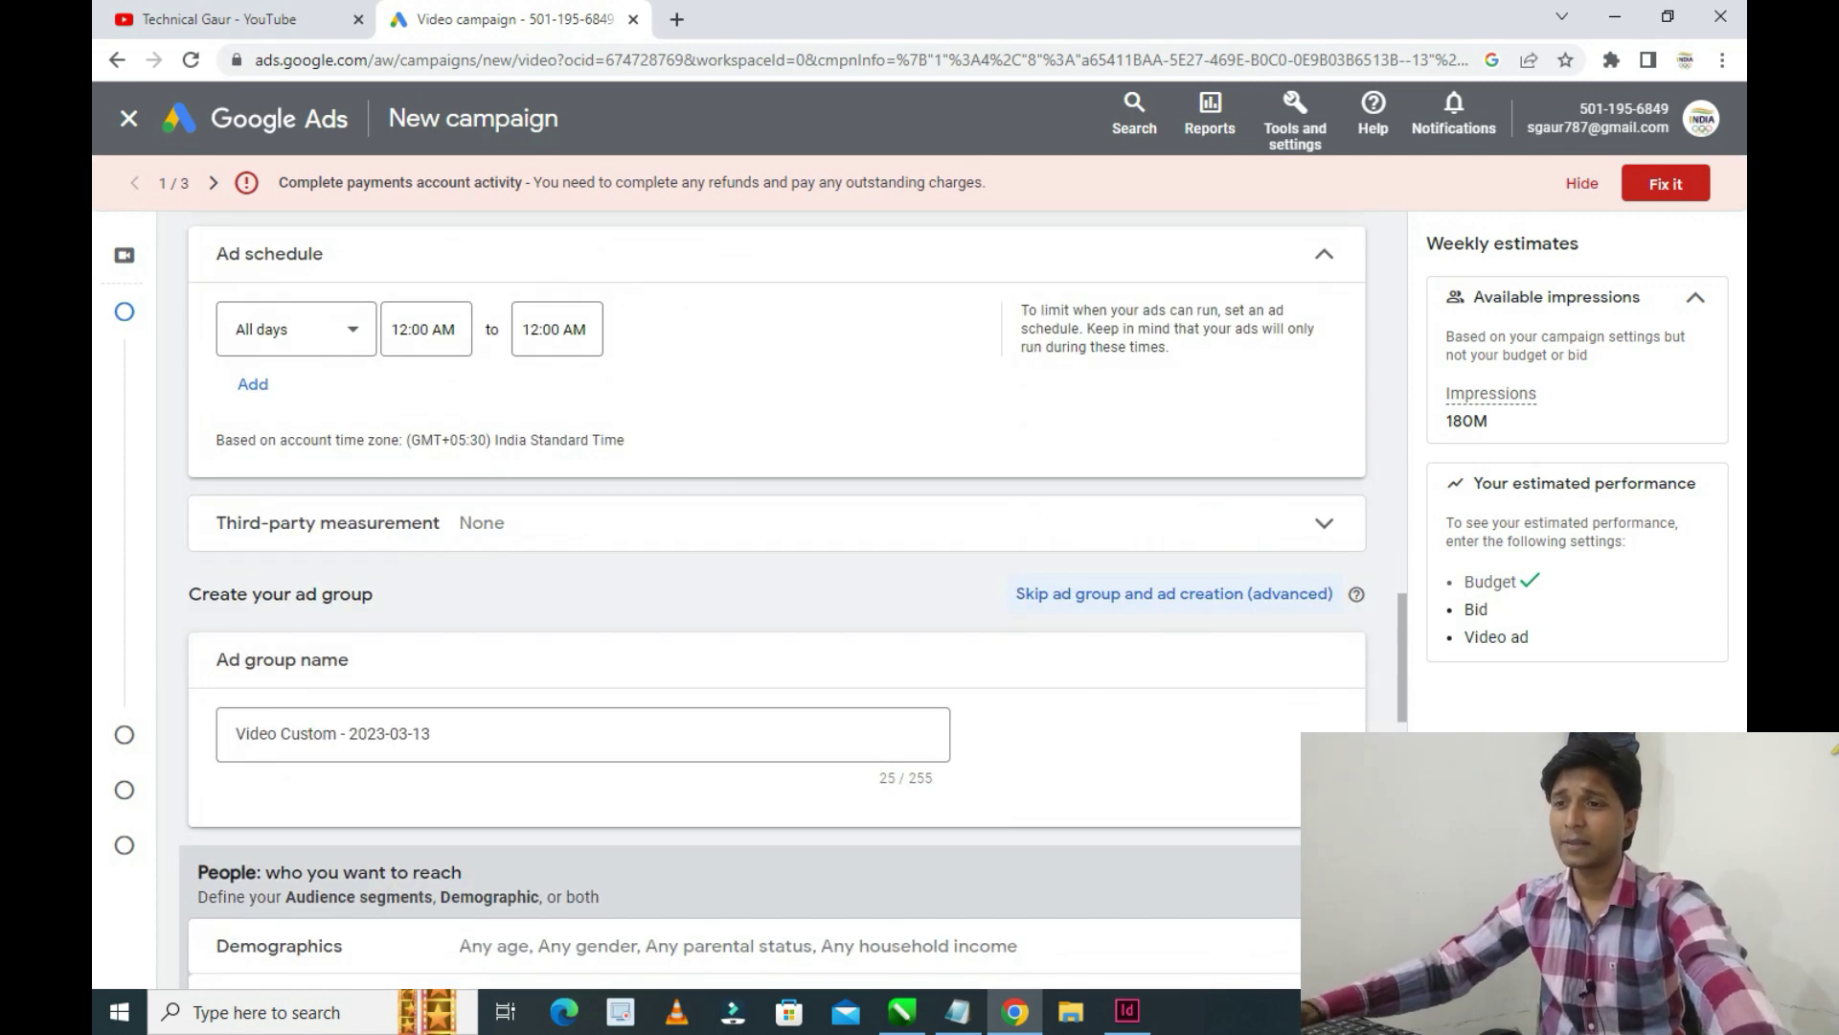
left_click(776, 523)
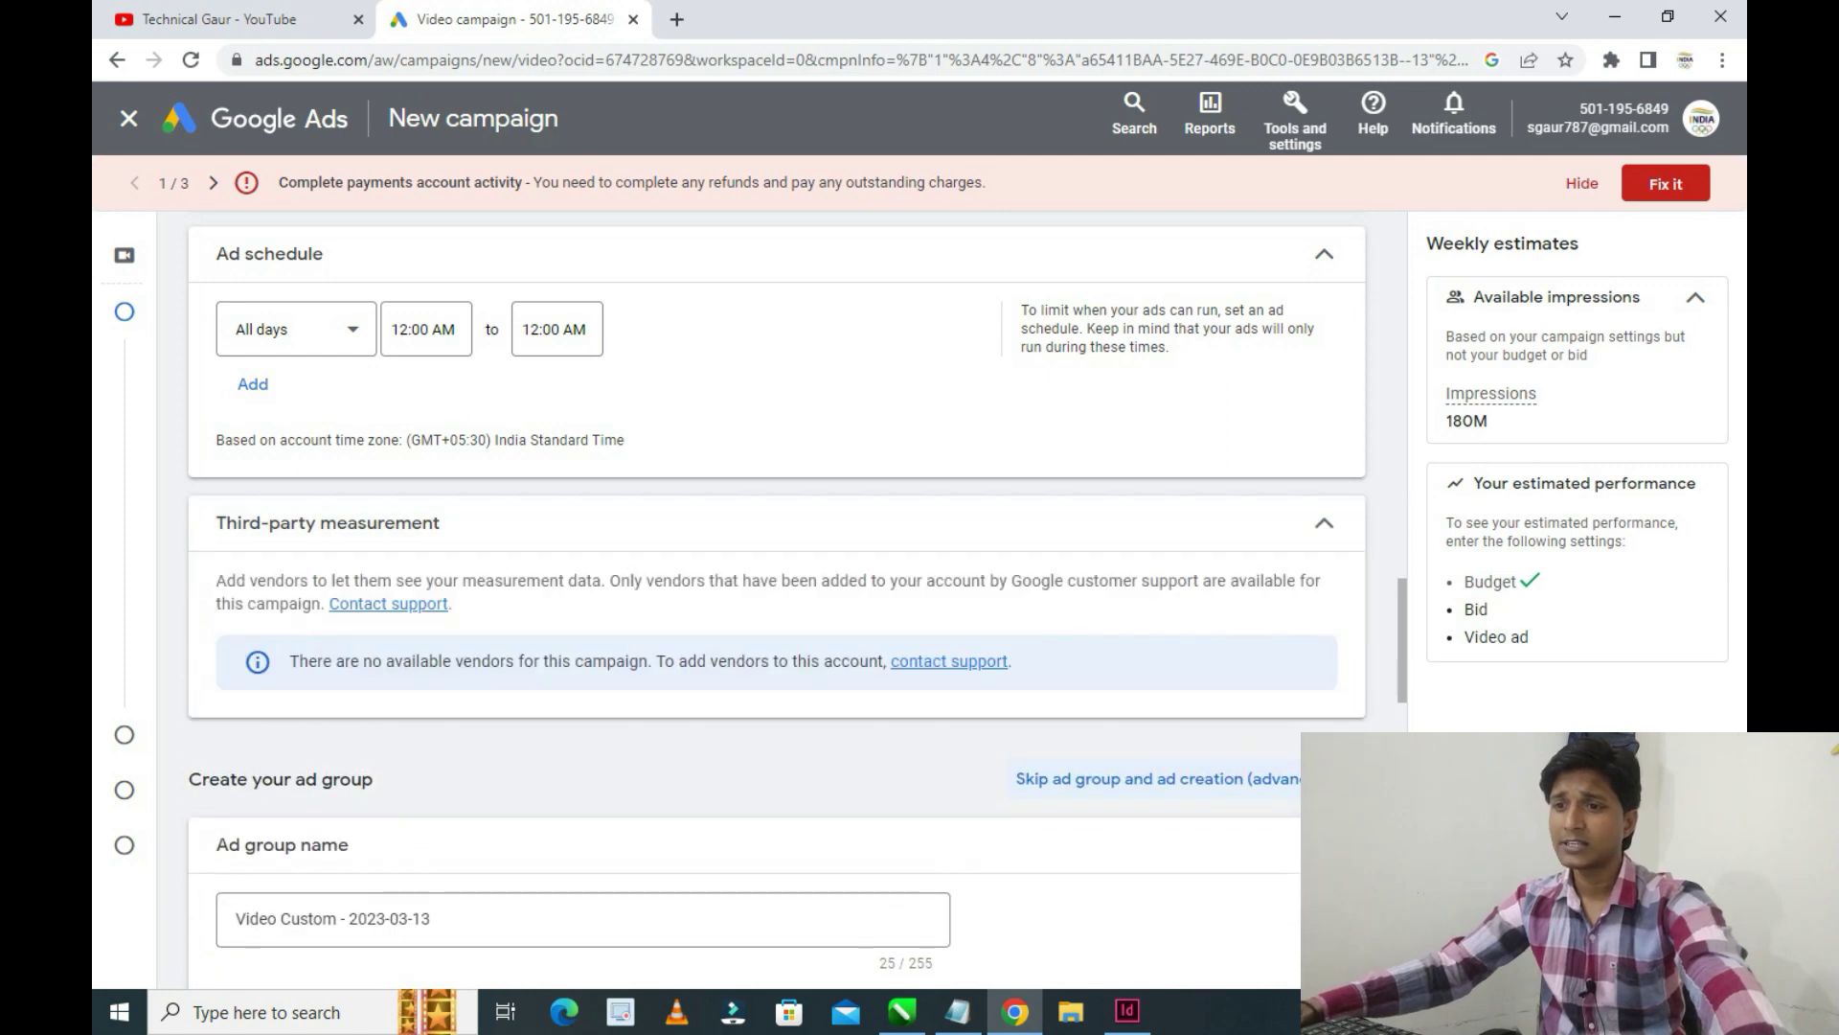
scroll(459, 614, "down", 3)
scroll(459, 614, "up", 4)
left_click(459, 637)
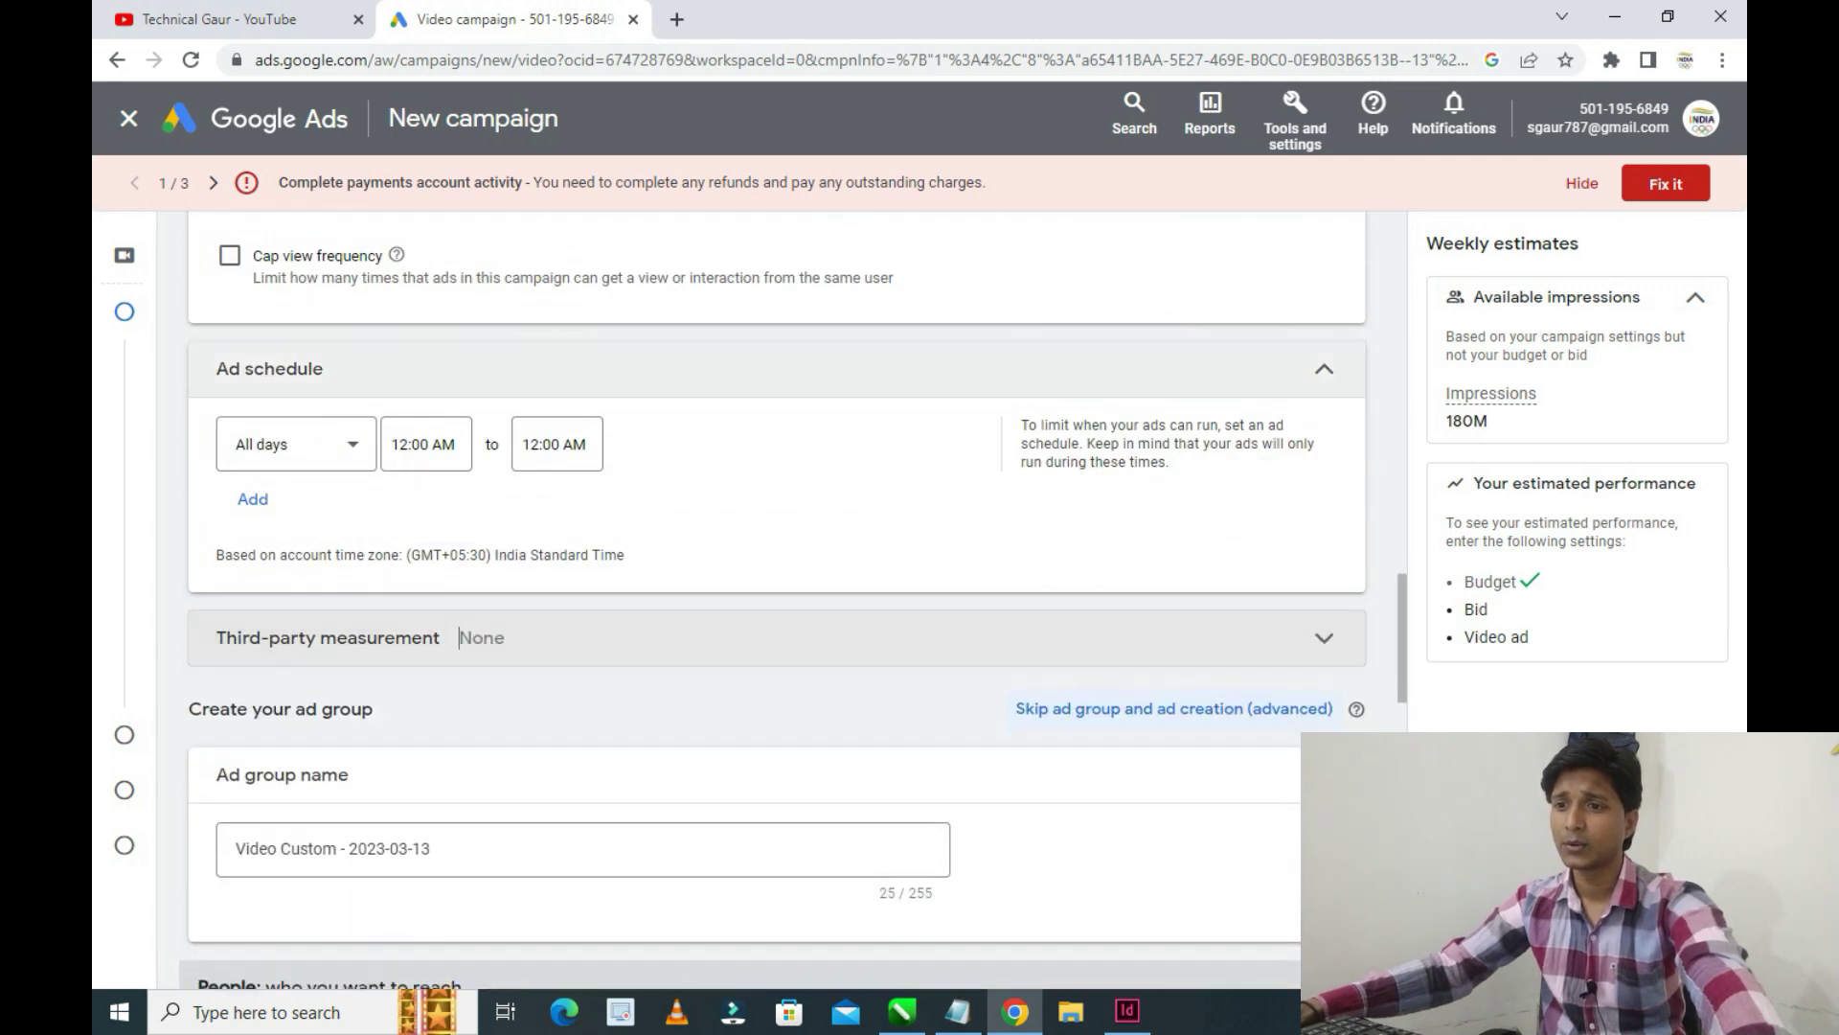
scroll(459, 637, "up", 4)
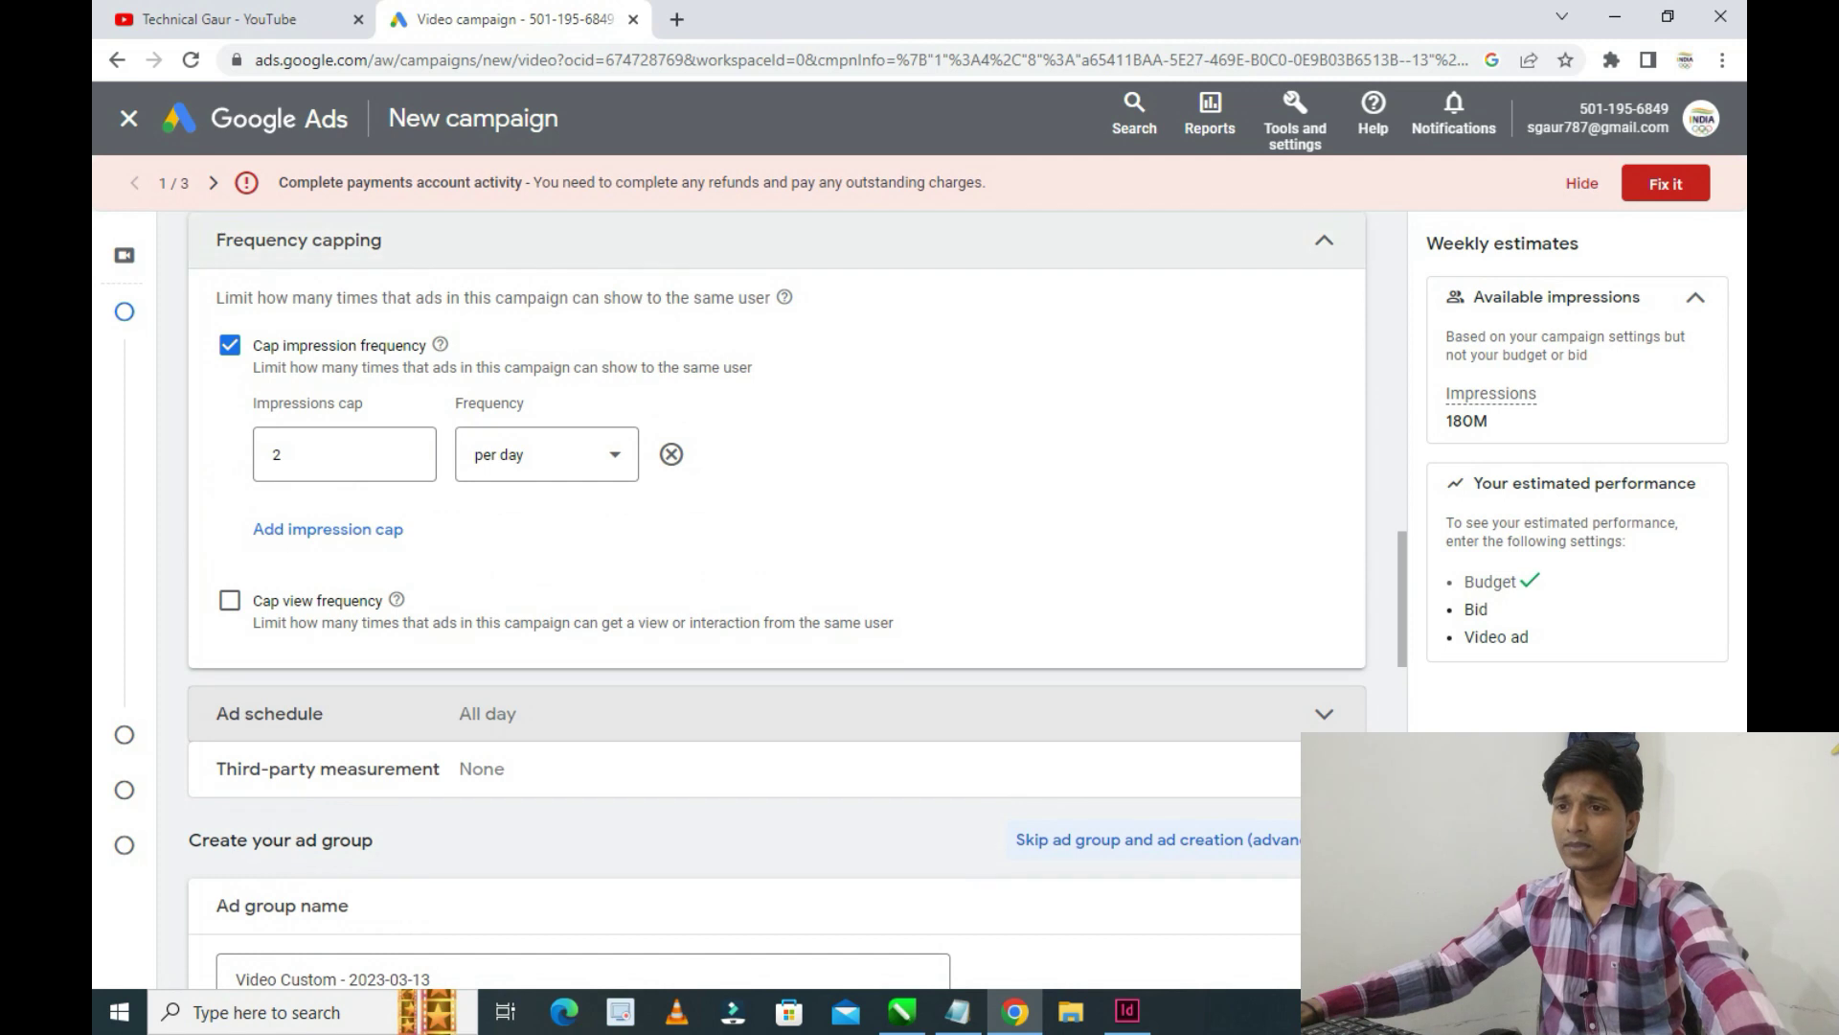
left_click(776, 241)
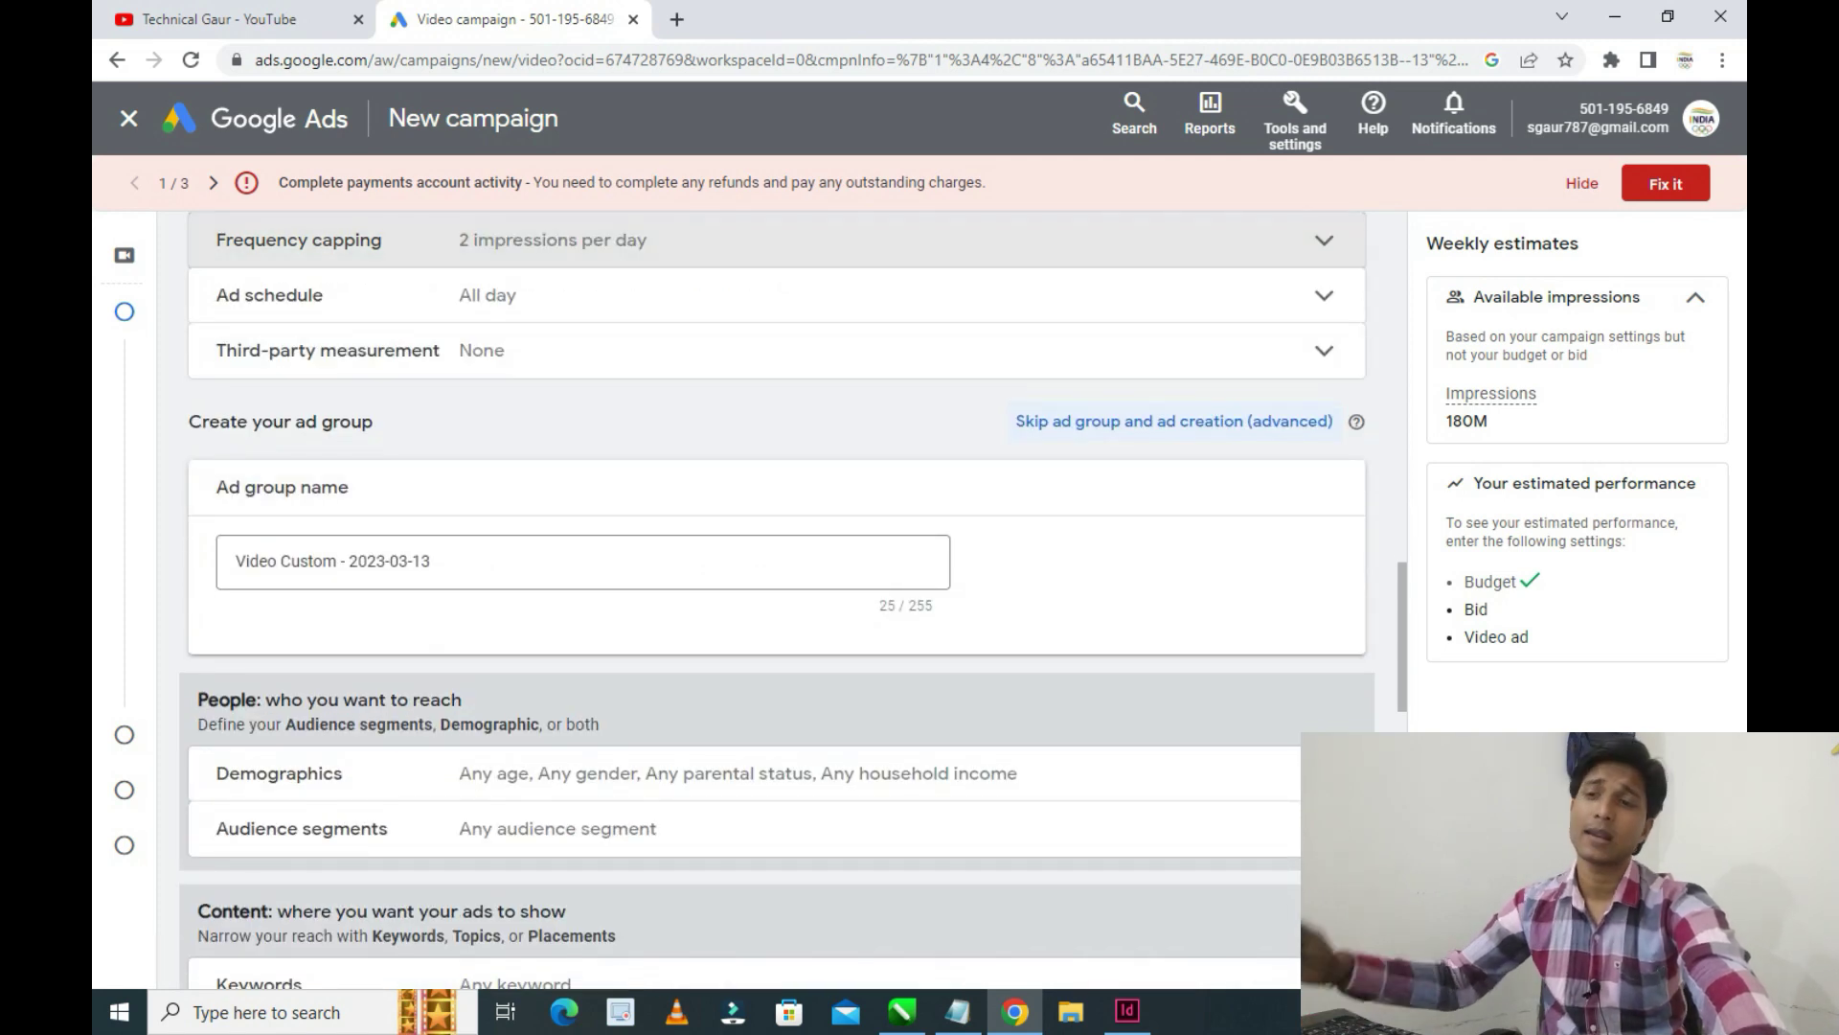
Rename the ad group as "5, 7 Views आते है । साभी Video पर 2 Setting कर लो 2023"
left_click_drag(262, 421, 373, 422)
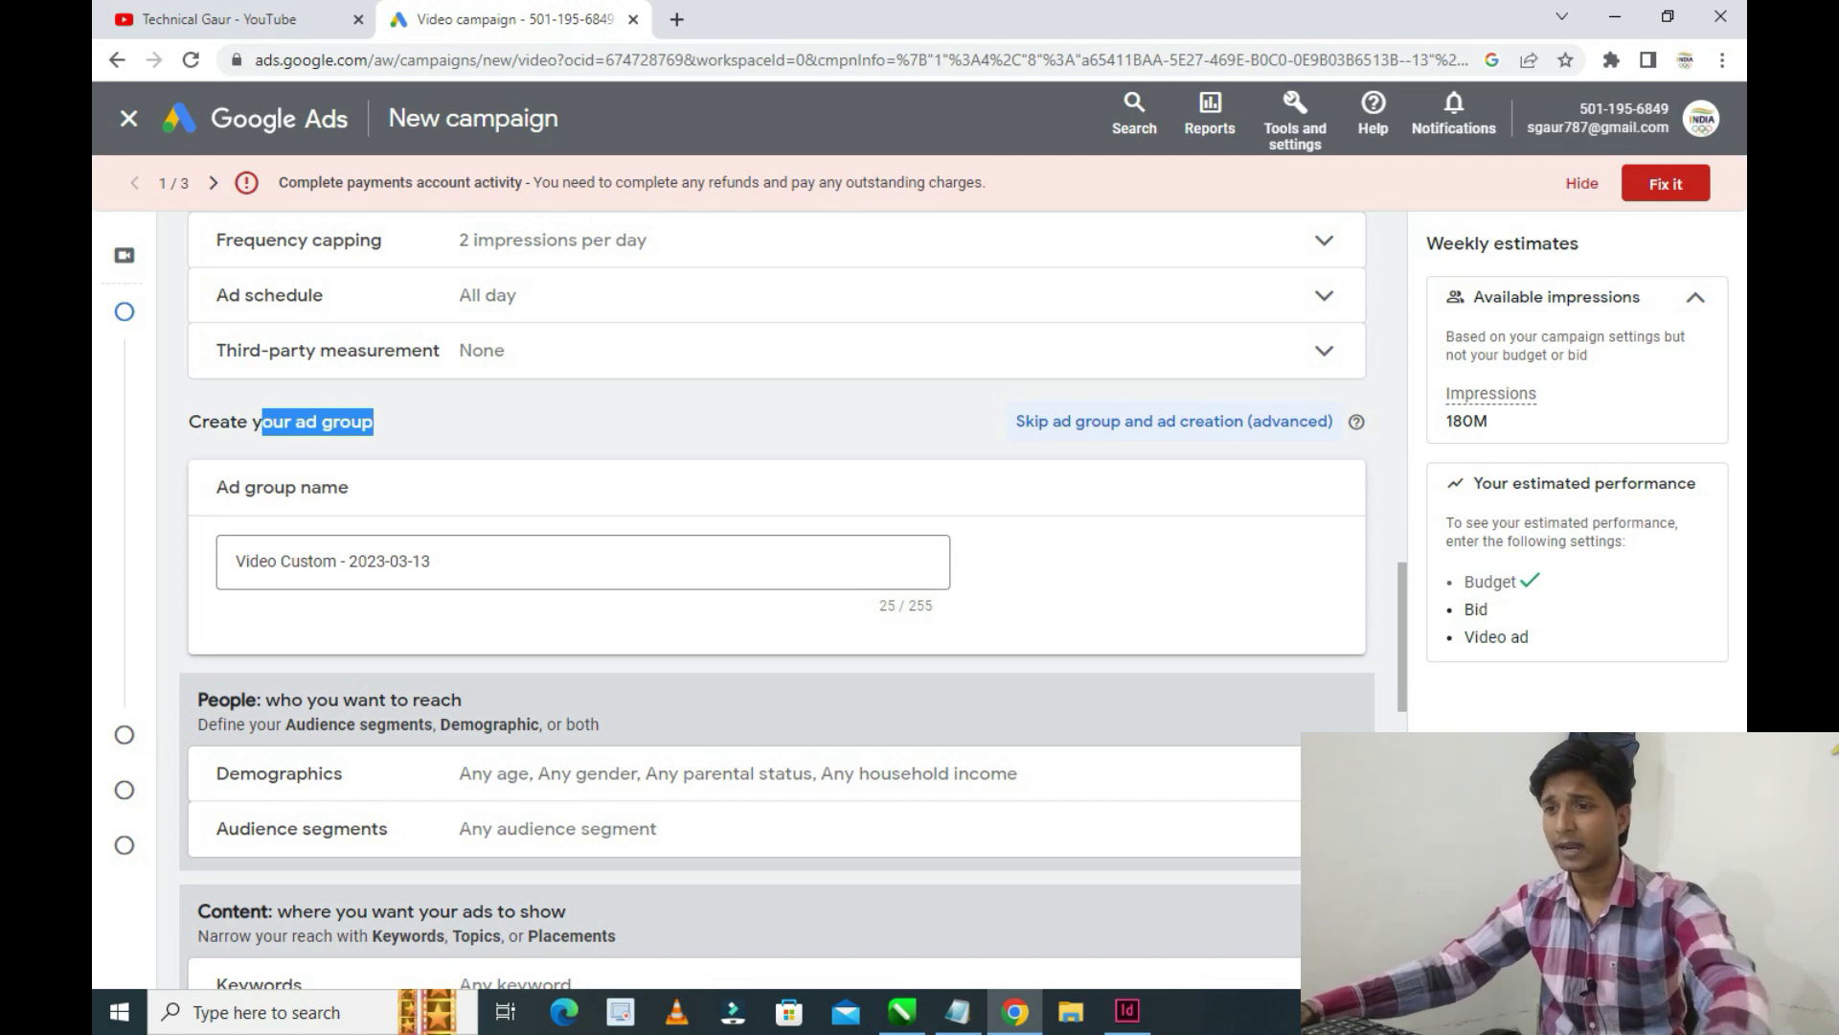
left_click_drag(433, 561, 234, 561)
type("5, 7 Views आते है । साभी Video पर 2 Setting कर लो 2023")
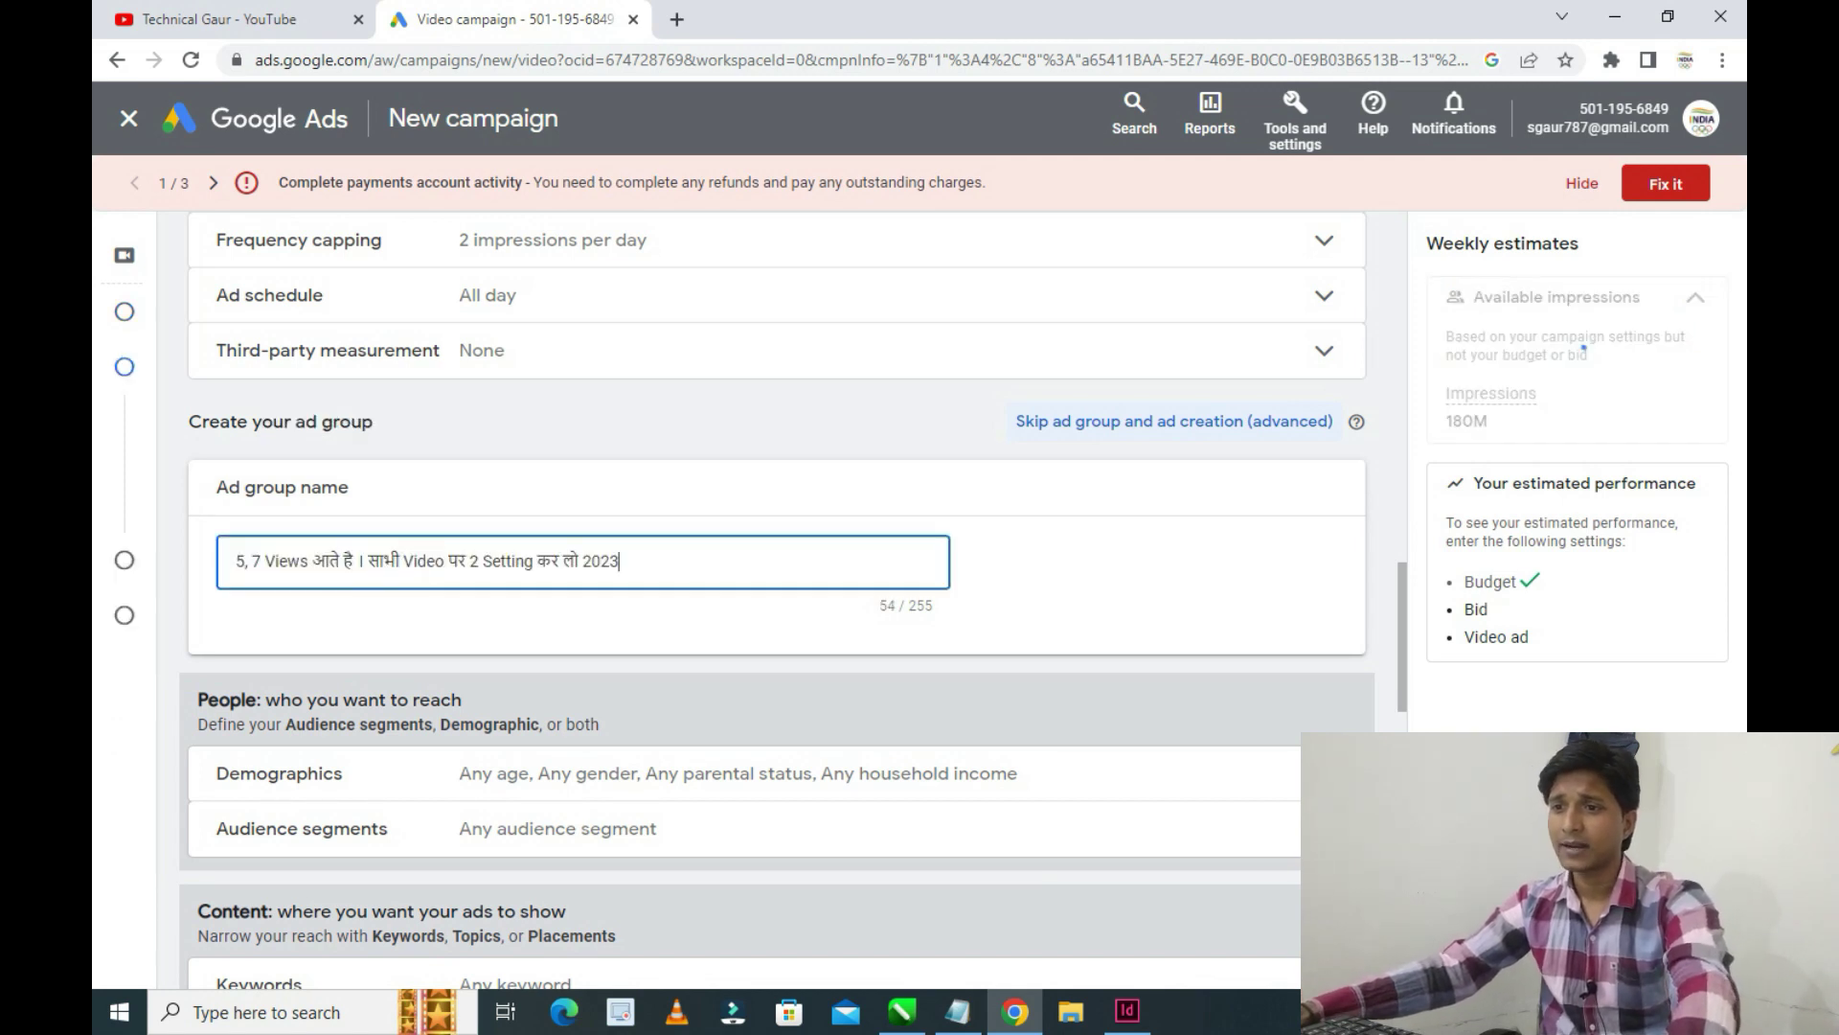
left_click_drag(251, 561, 623, 562)
left_click(632, 561)
Review the ad group's demographic targeting for gender, age, parental status and household income
scroll(776, 575, "down", 2)
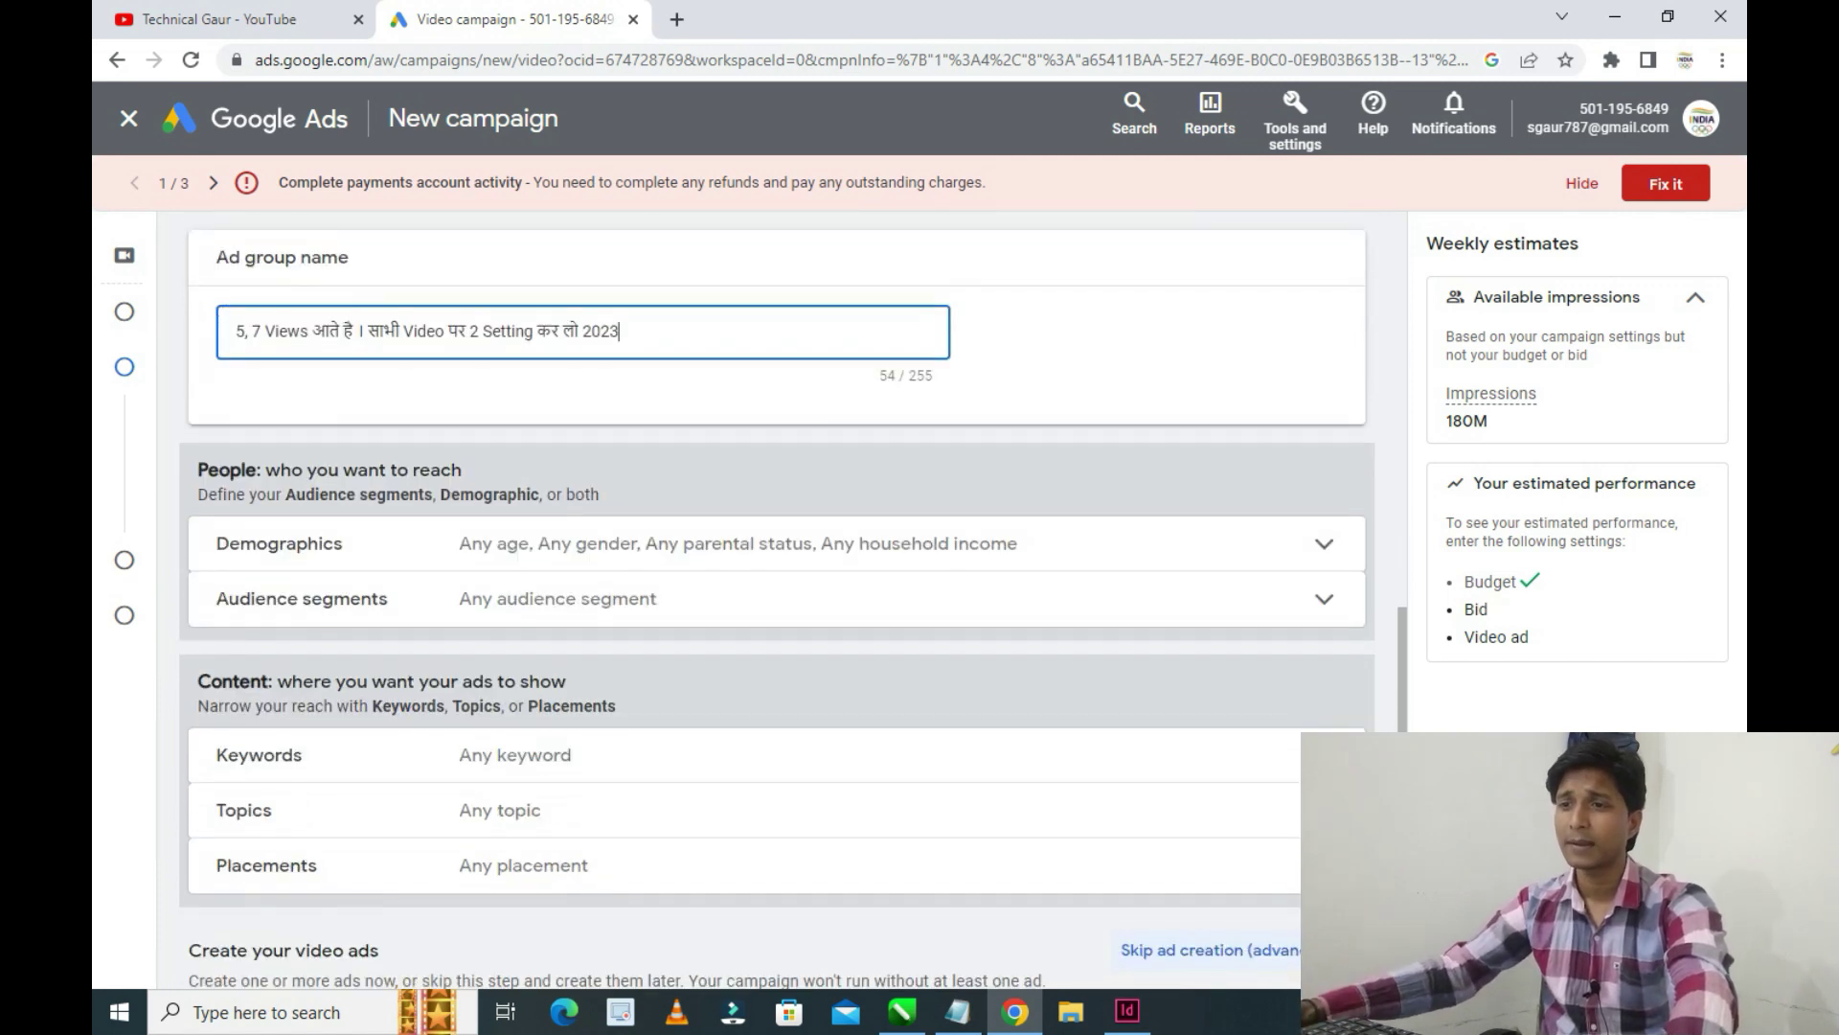
scroll(776, 574, "down", 1)
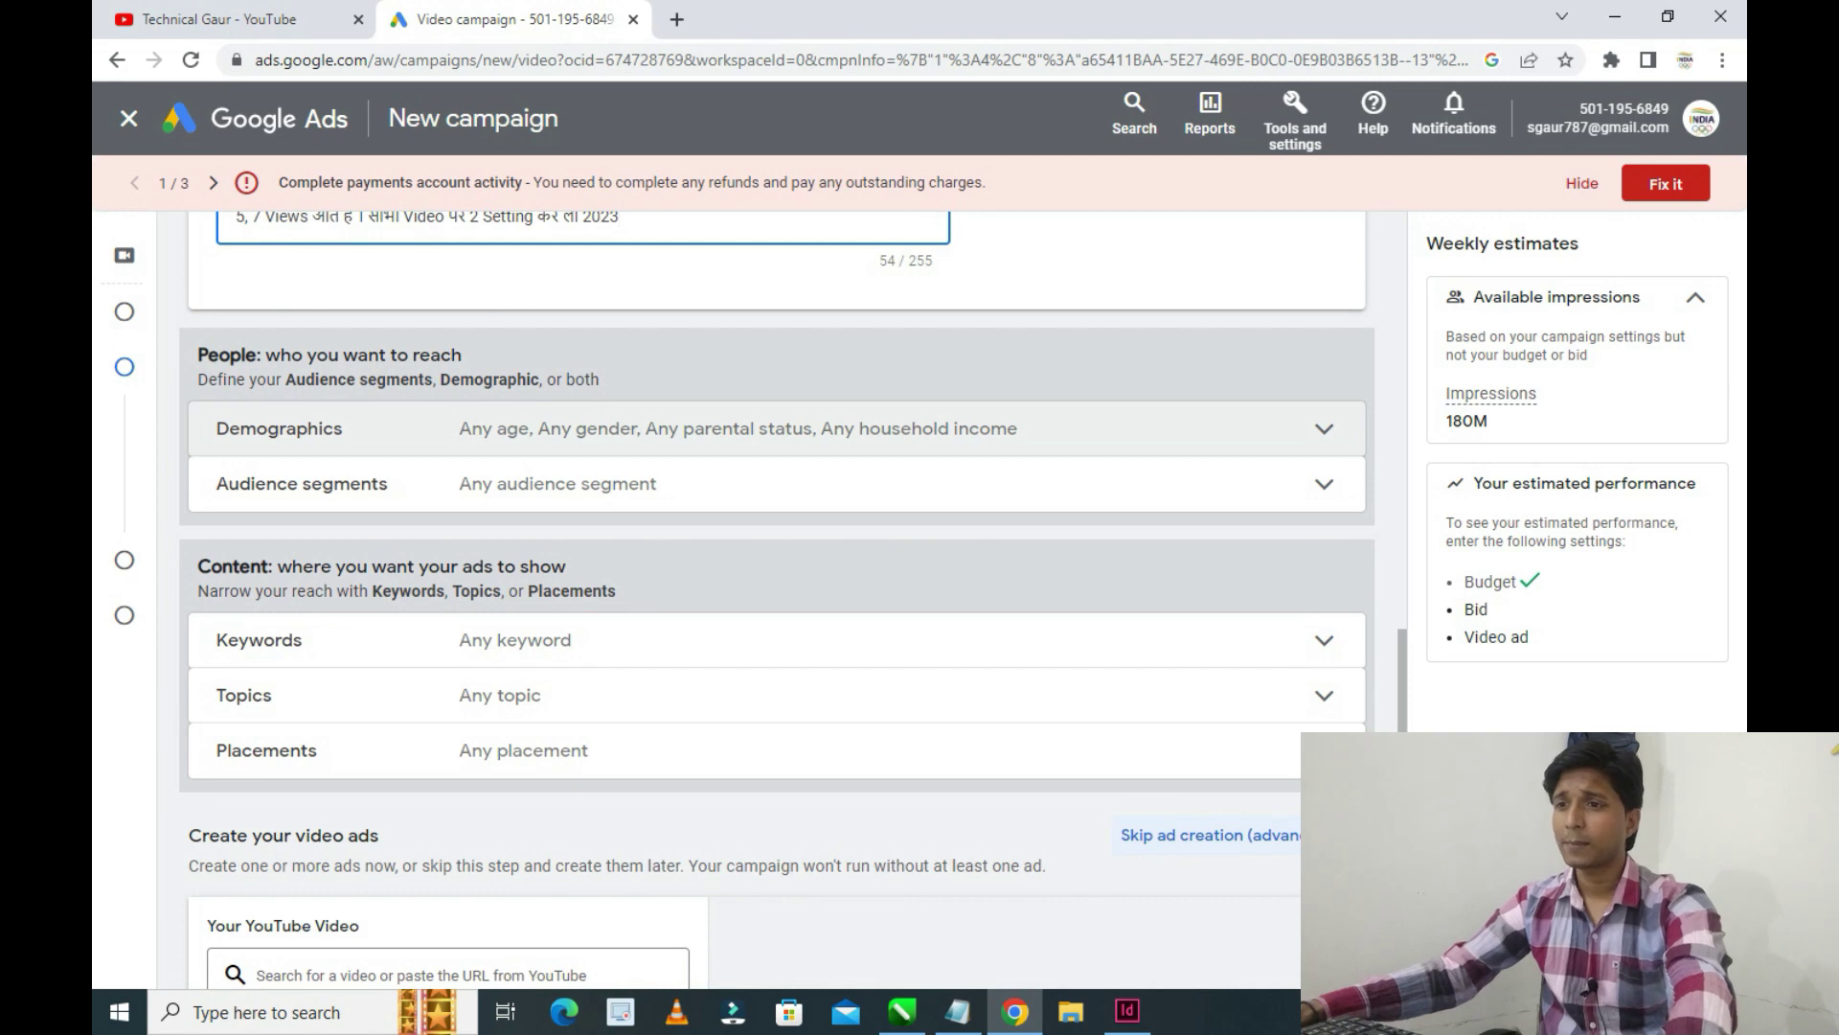
left_click(287, 429)
scroll(288, 622, "down", 1)
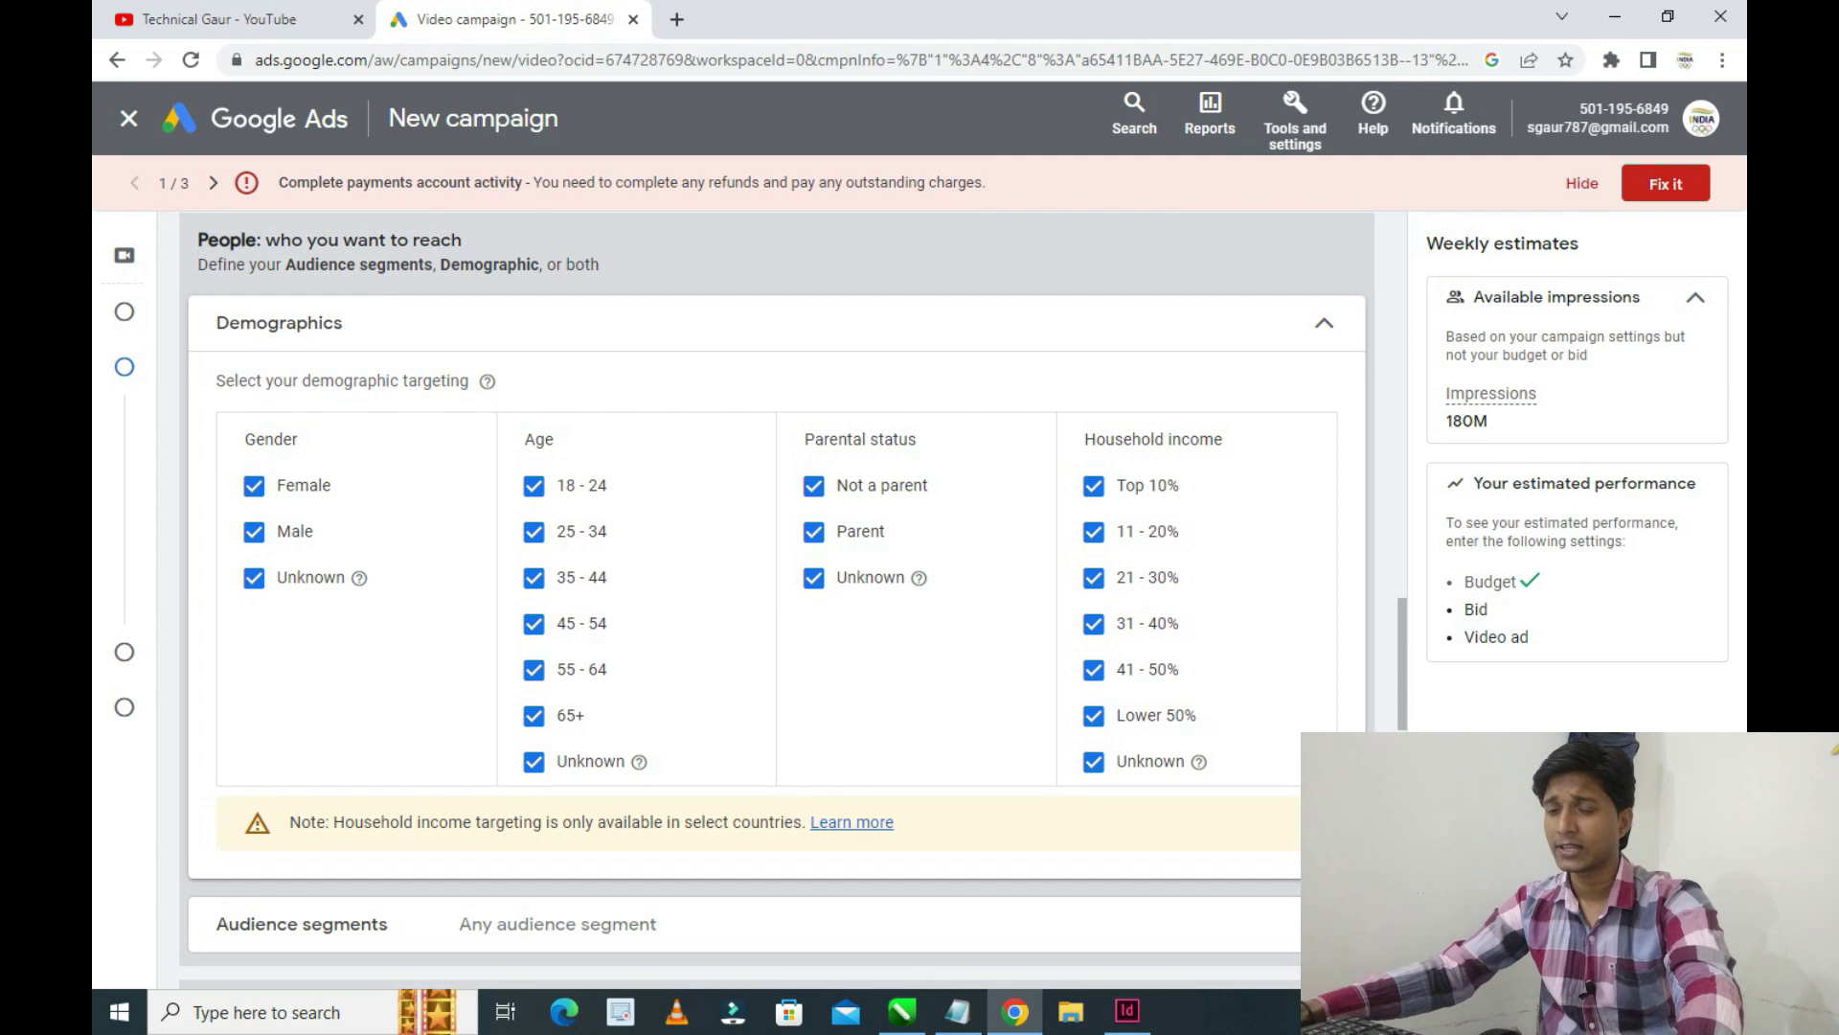
left_click(1323, 322)
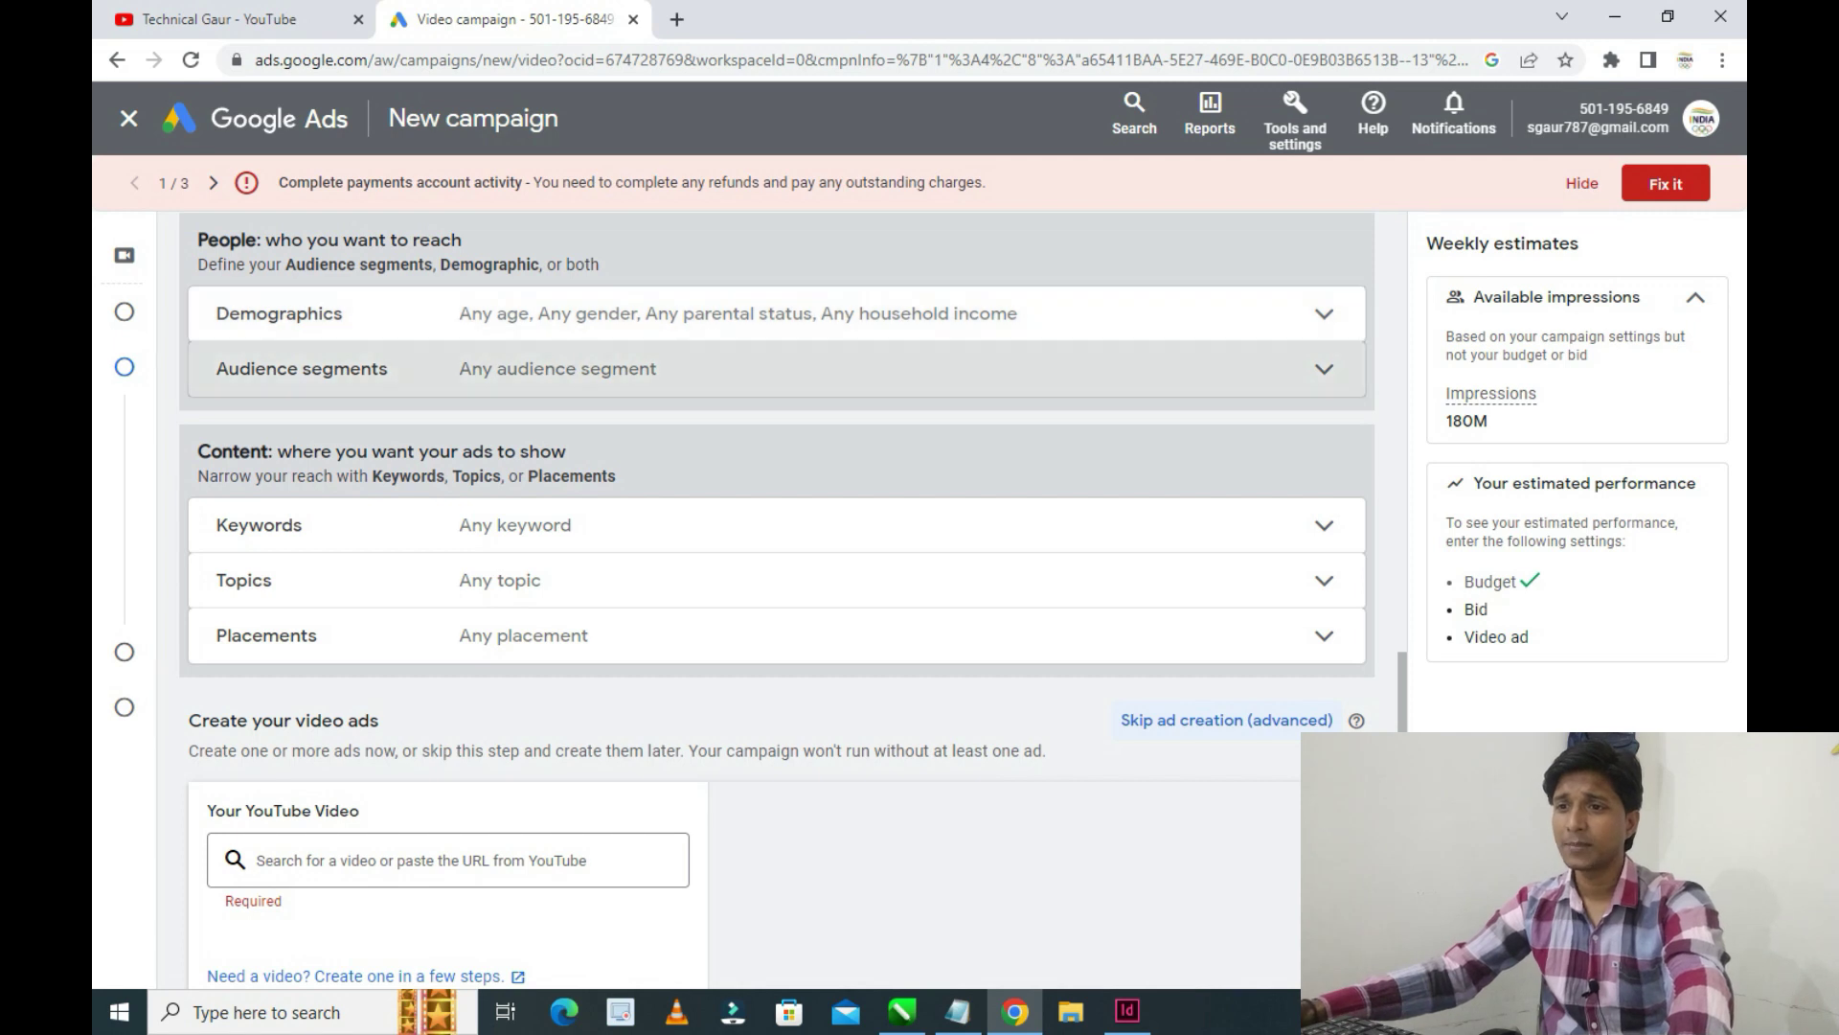
Add the Technology affinity segment to the ad group's audience segments
left_click(1324, 369)
scroll(537, 643, "down", 2)
scroll(537, 643, "up", 1)
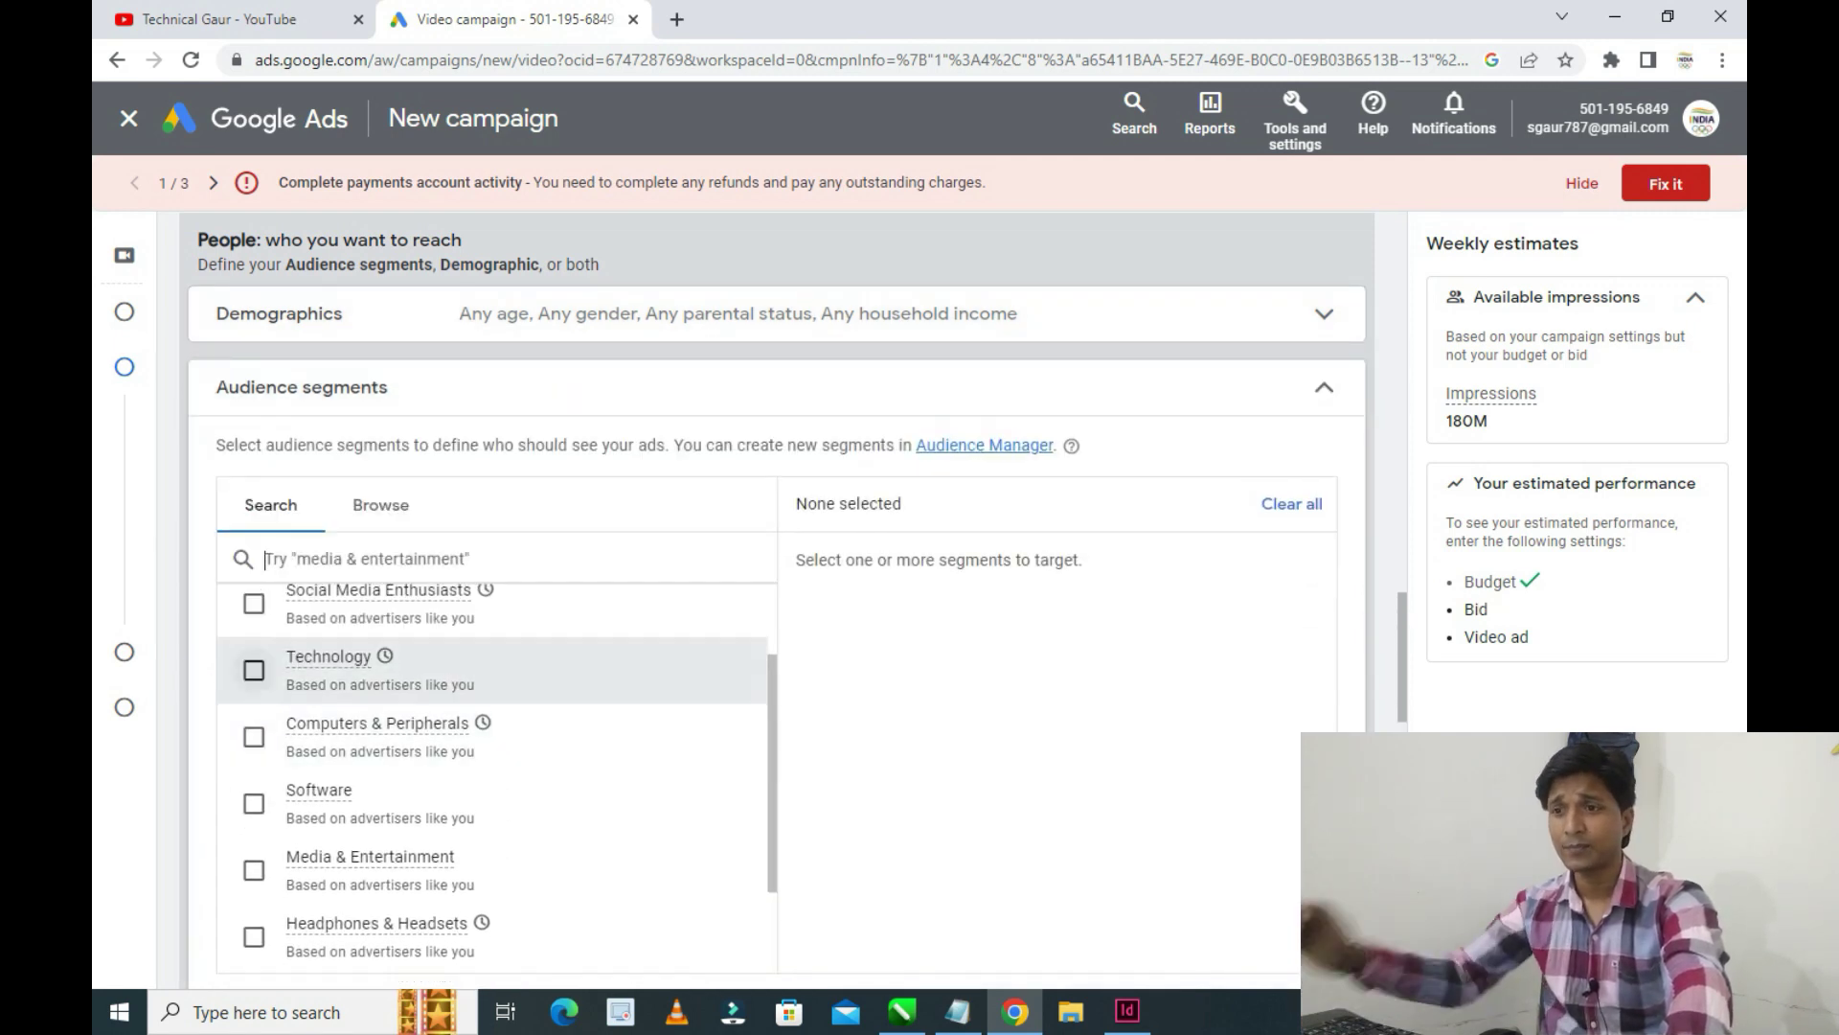
left_click(254, 669)
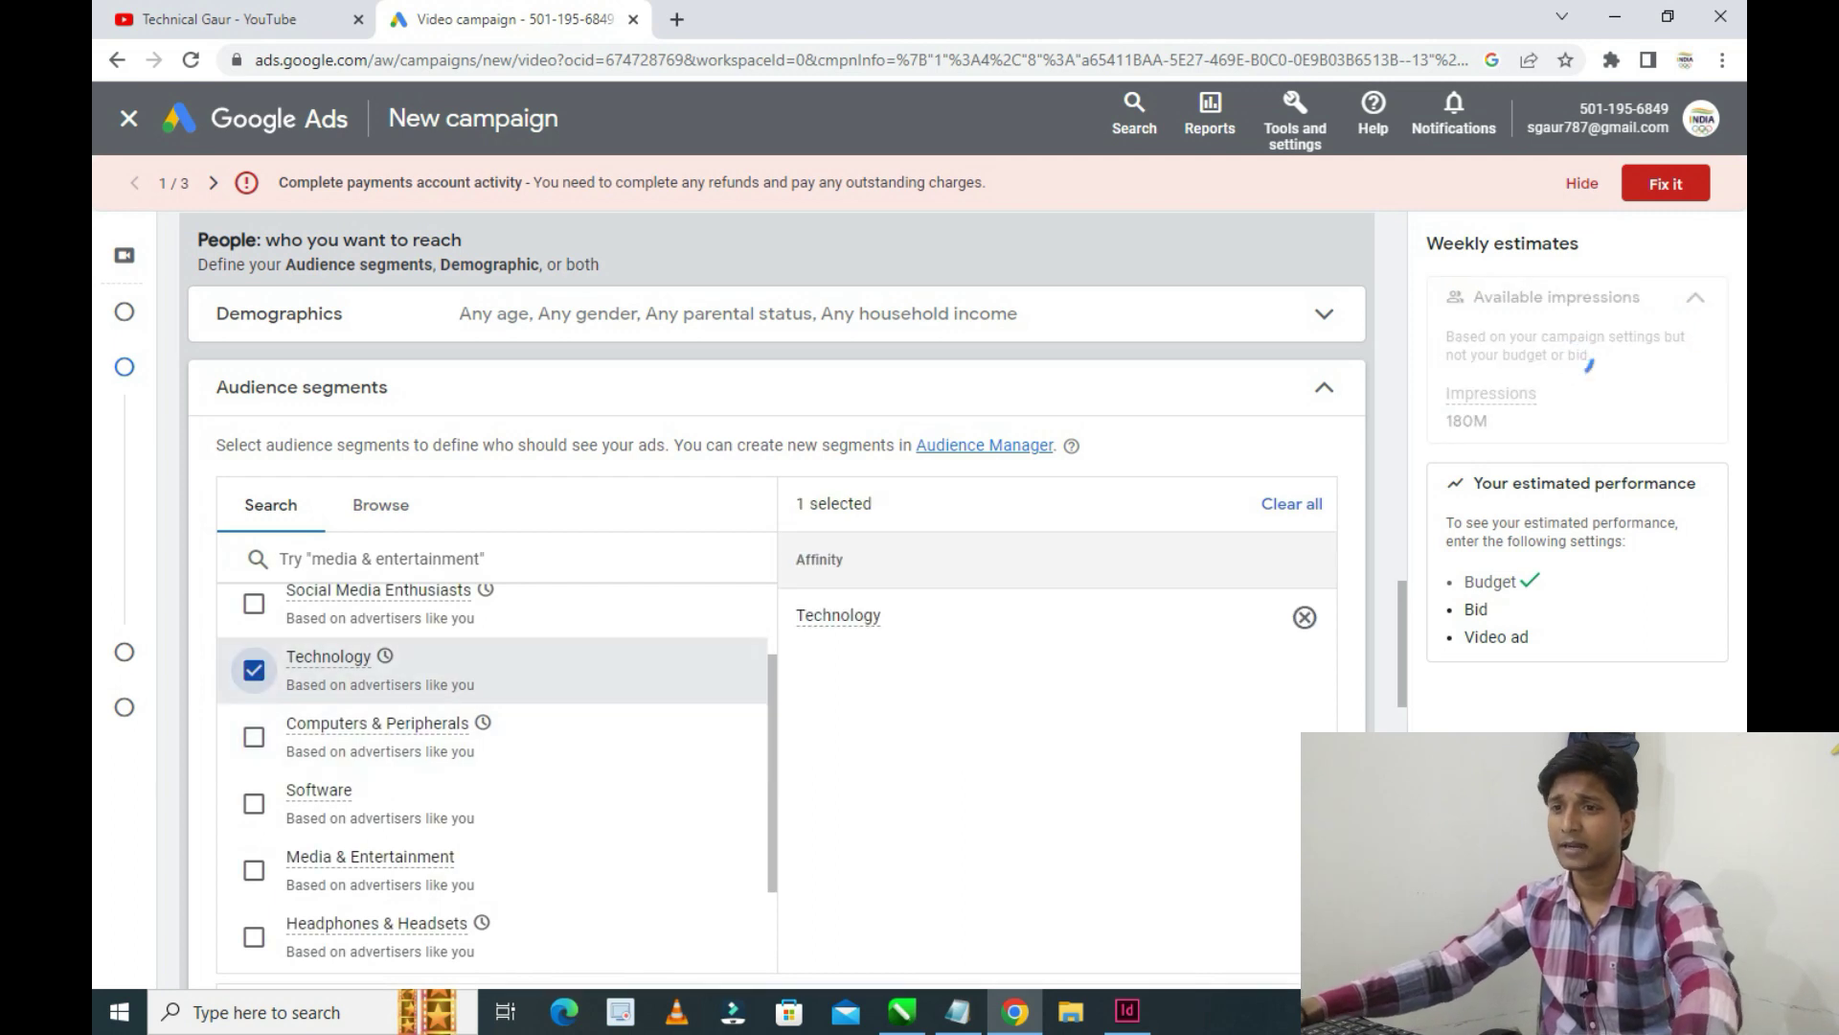
left_click(1323, 386)
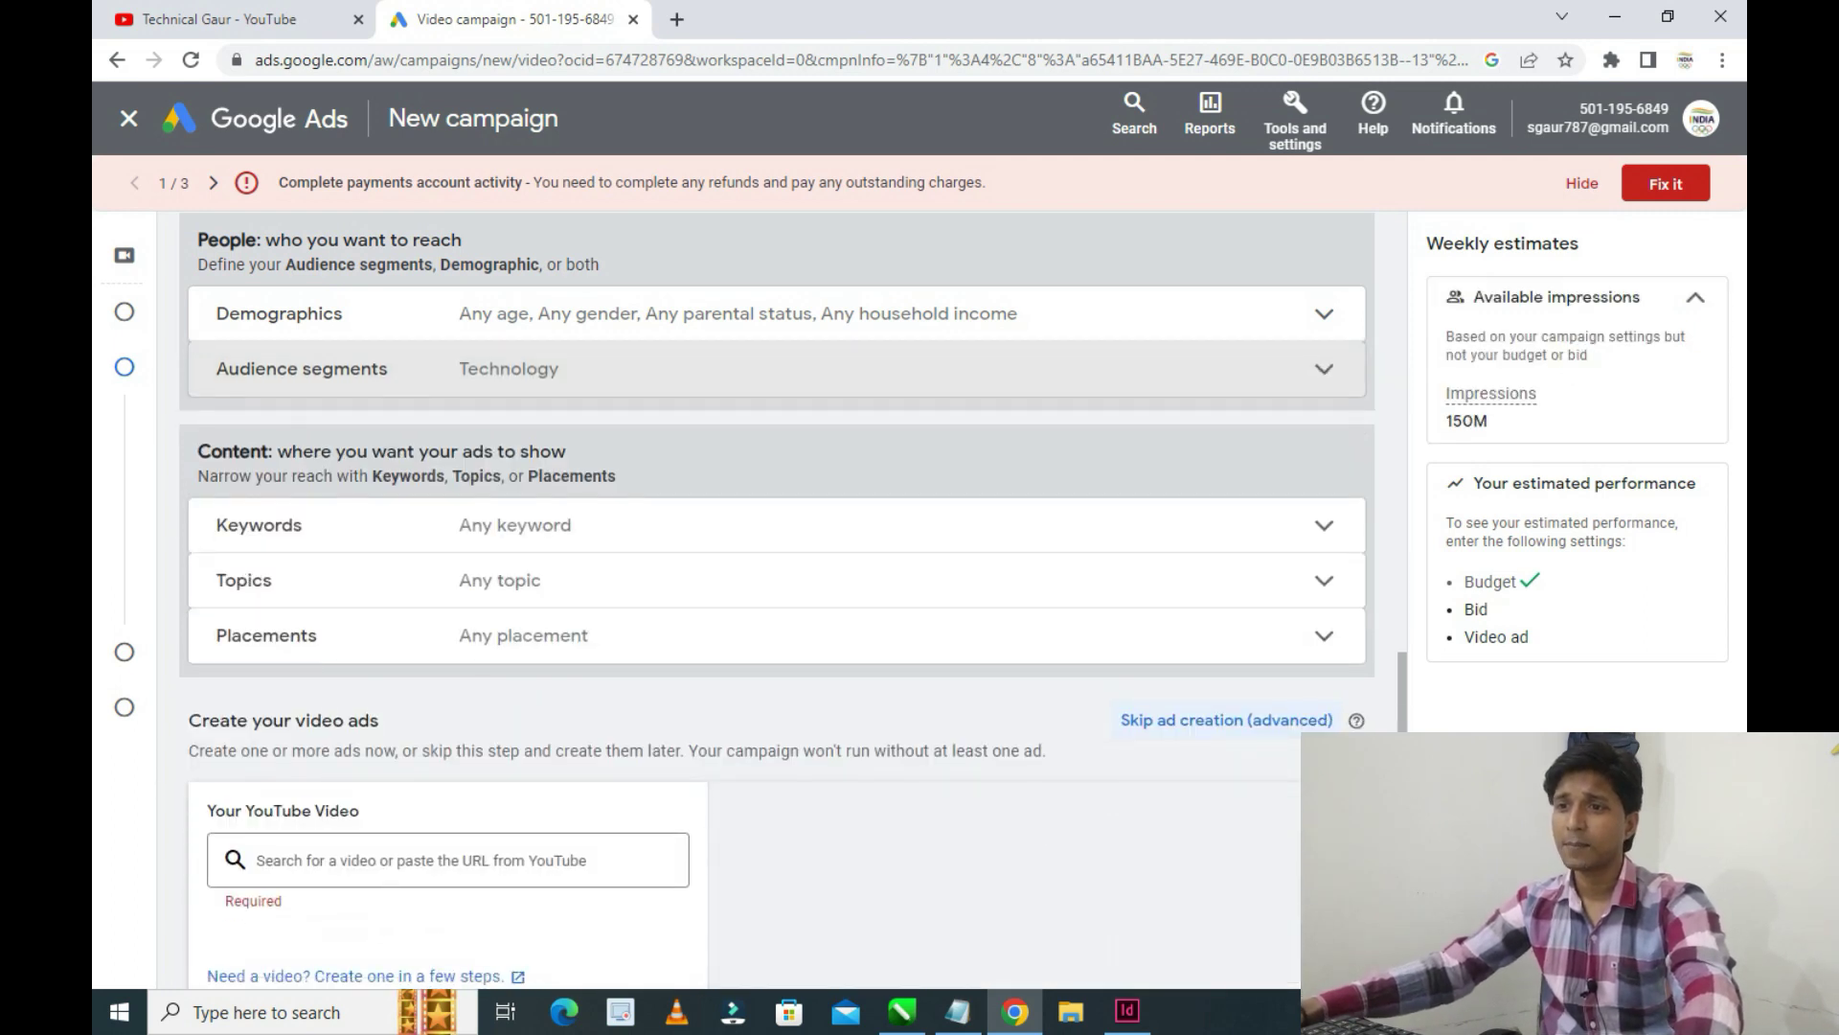
Check the keyword targeting and add the channels Technical Israr, Technical Yogi, Manoj Dey and Mahatmaji Technical as placements
left_click(776, 525)
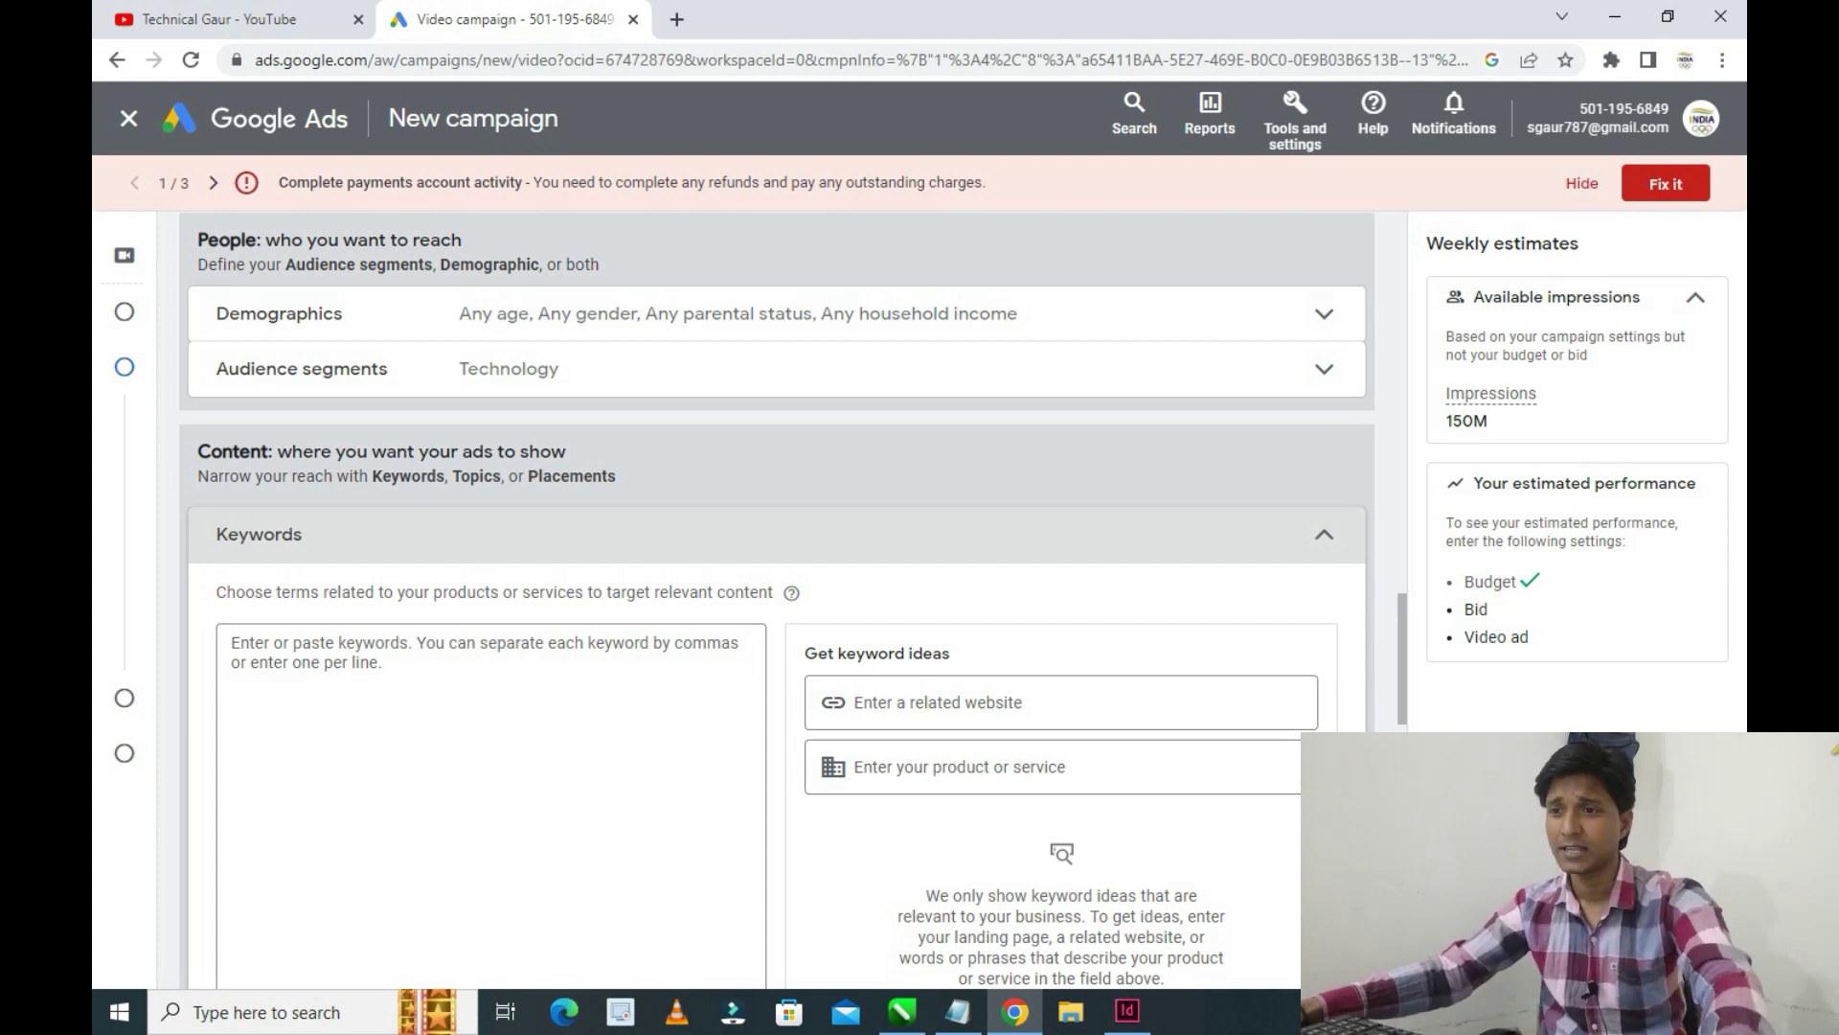
left_click(1323, 534)
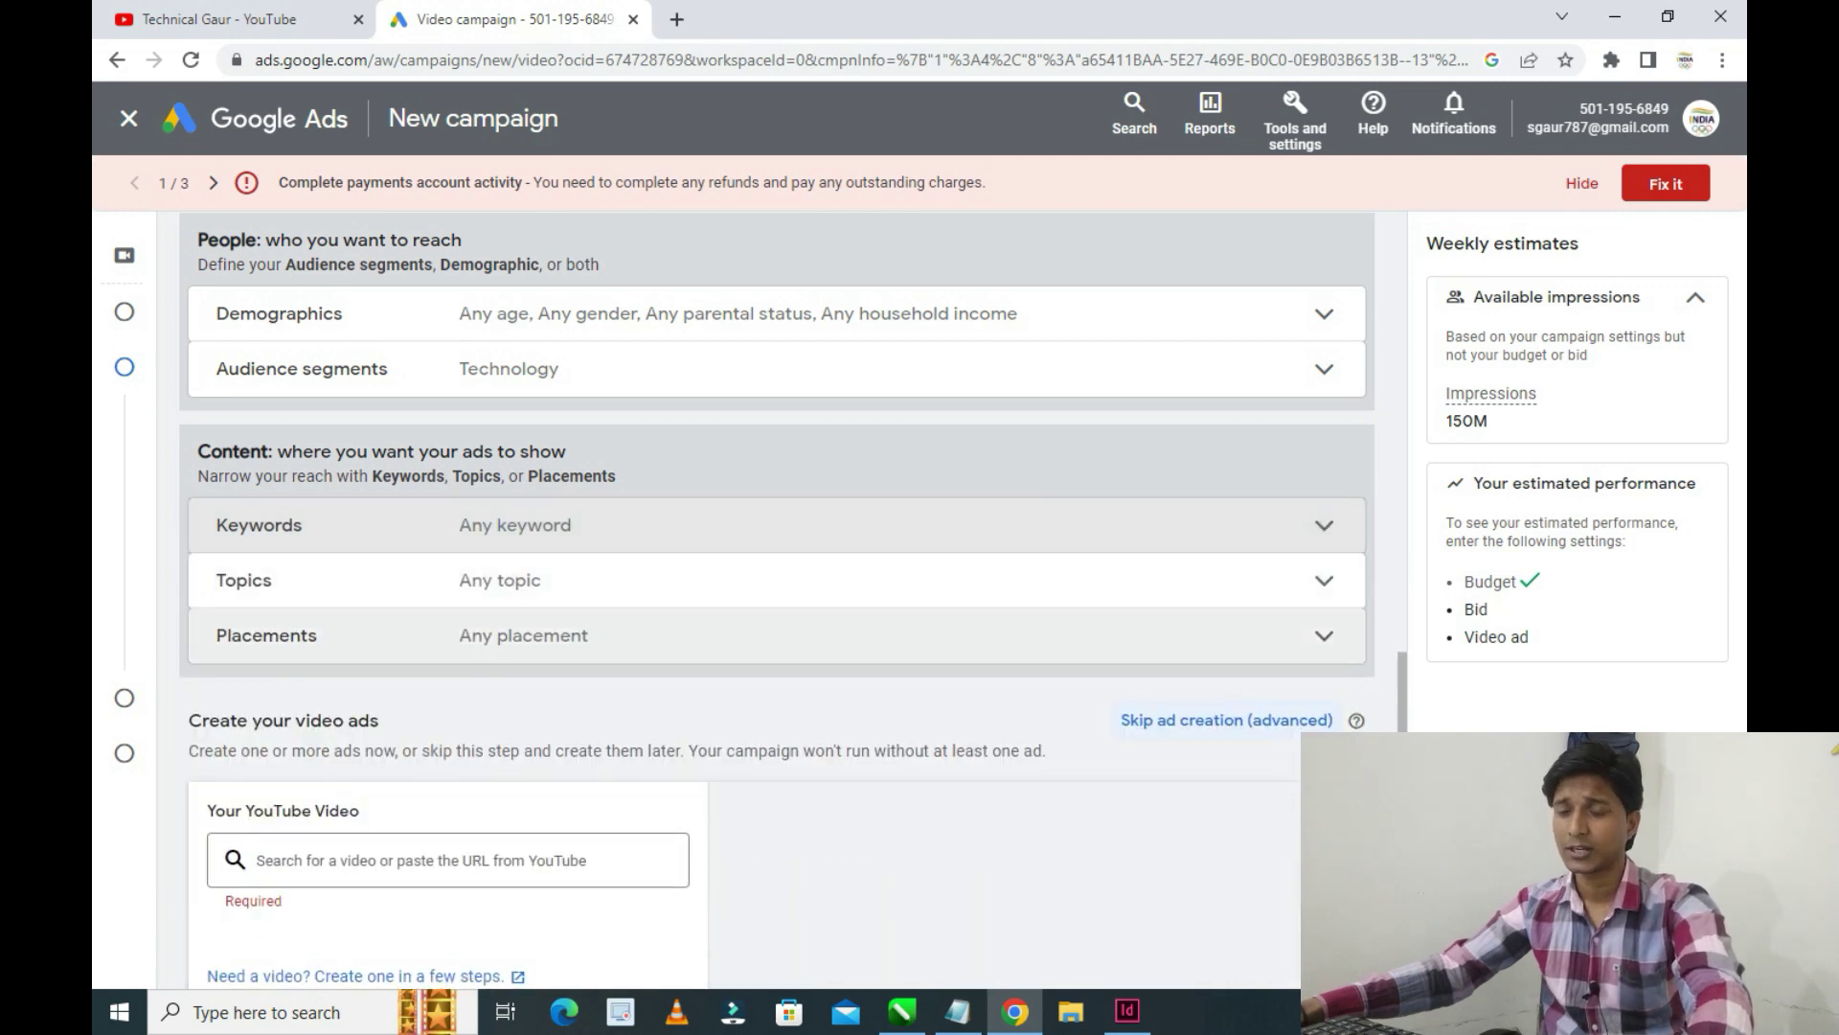
left_click(1324, 635)
scroll(777, 635, "down", 2)
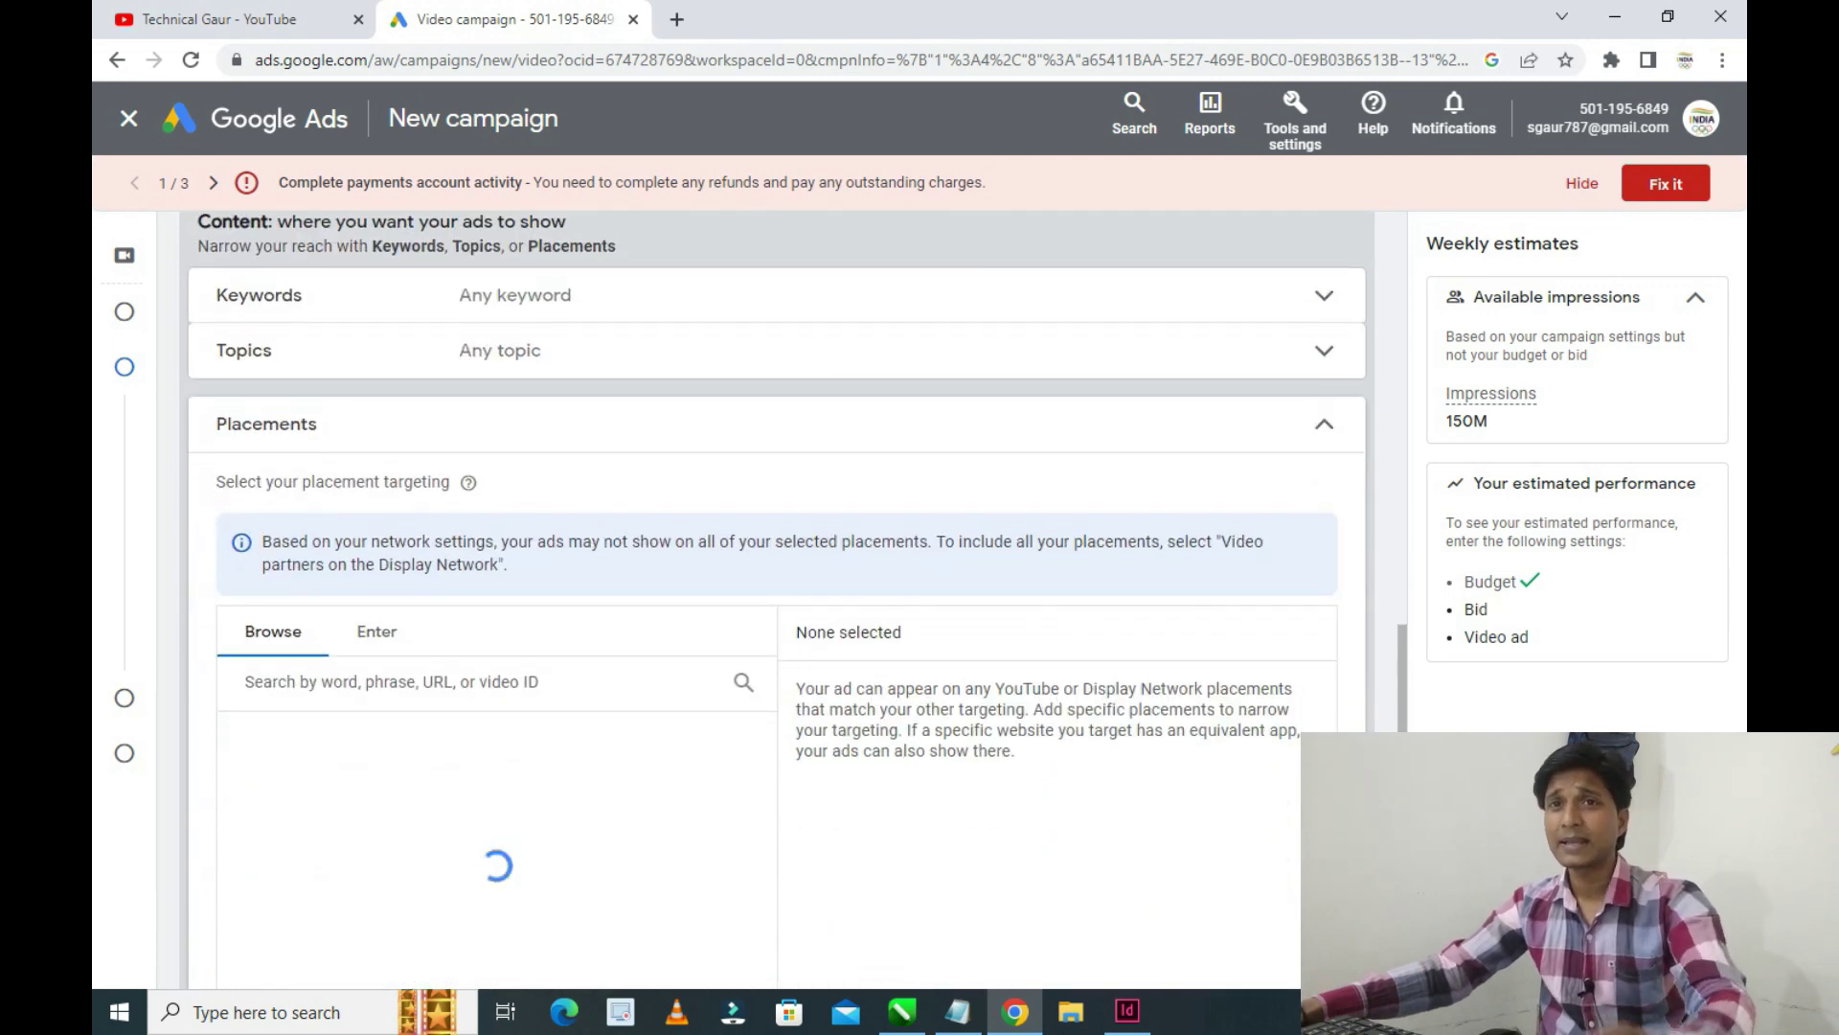
scroll(777, 601, "down", 2)
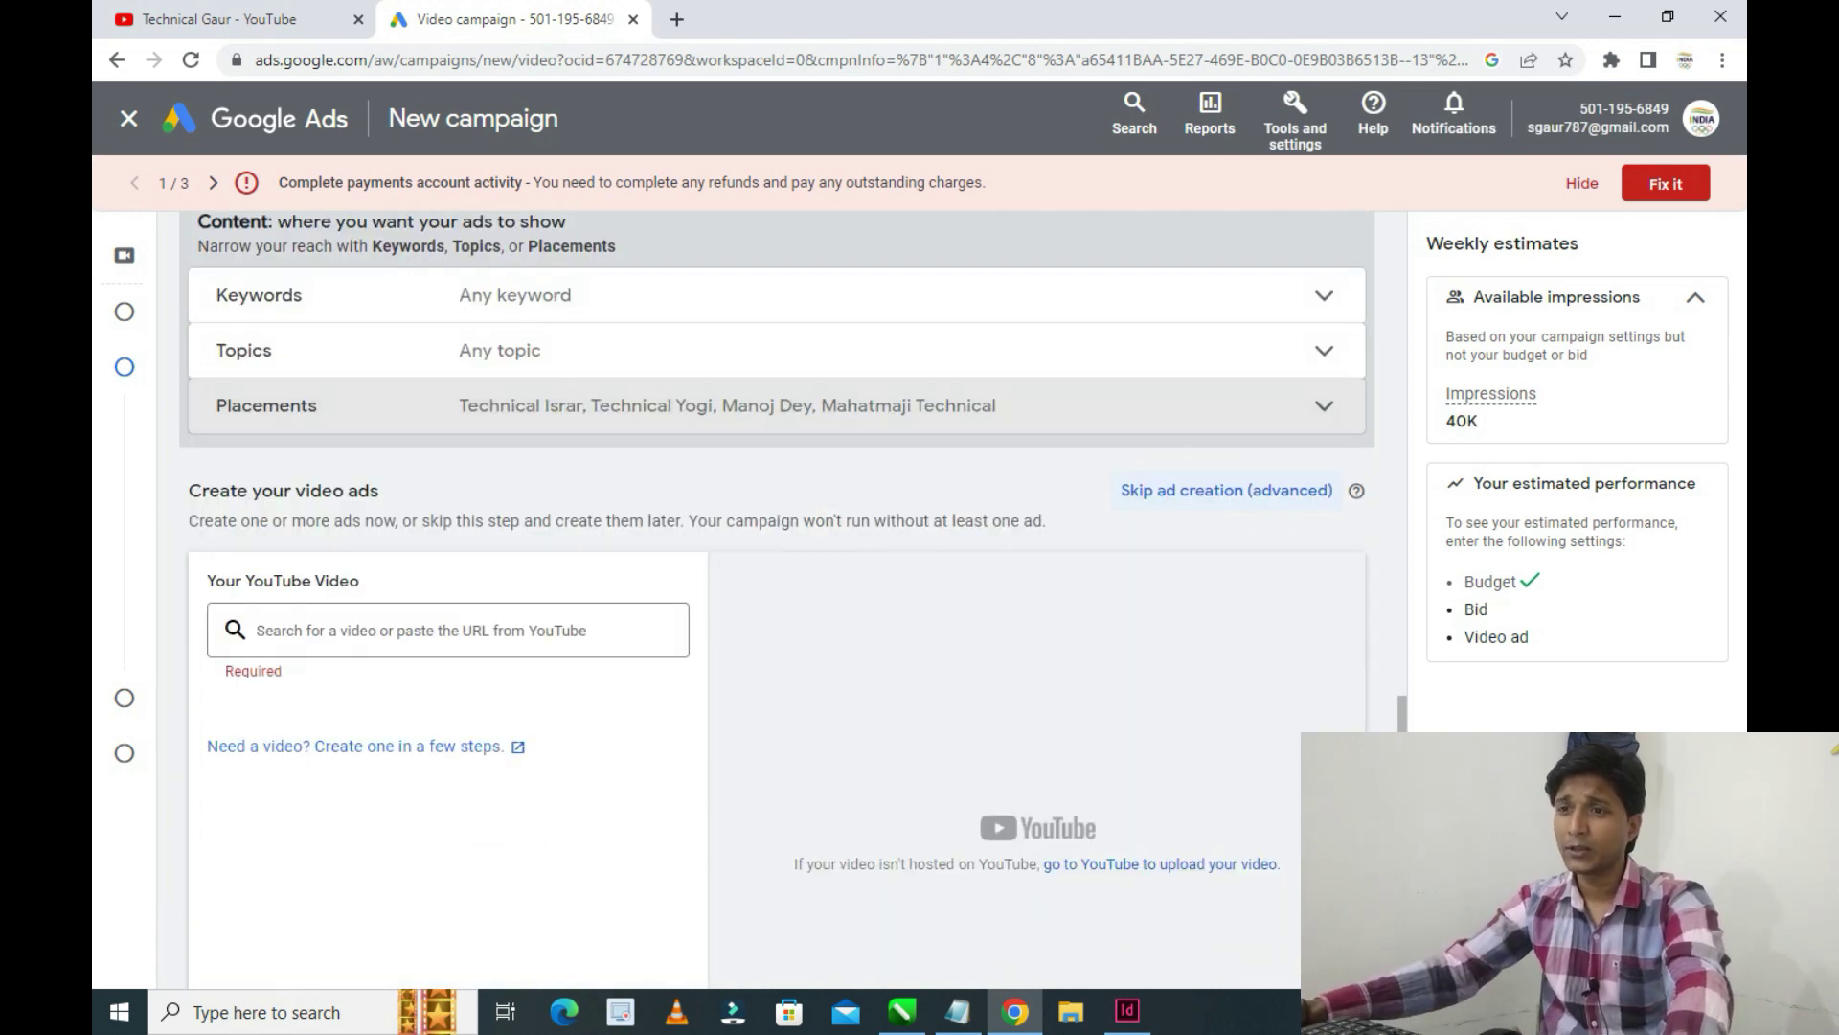
left_click_drag(352, 520, 886, 520)
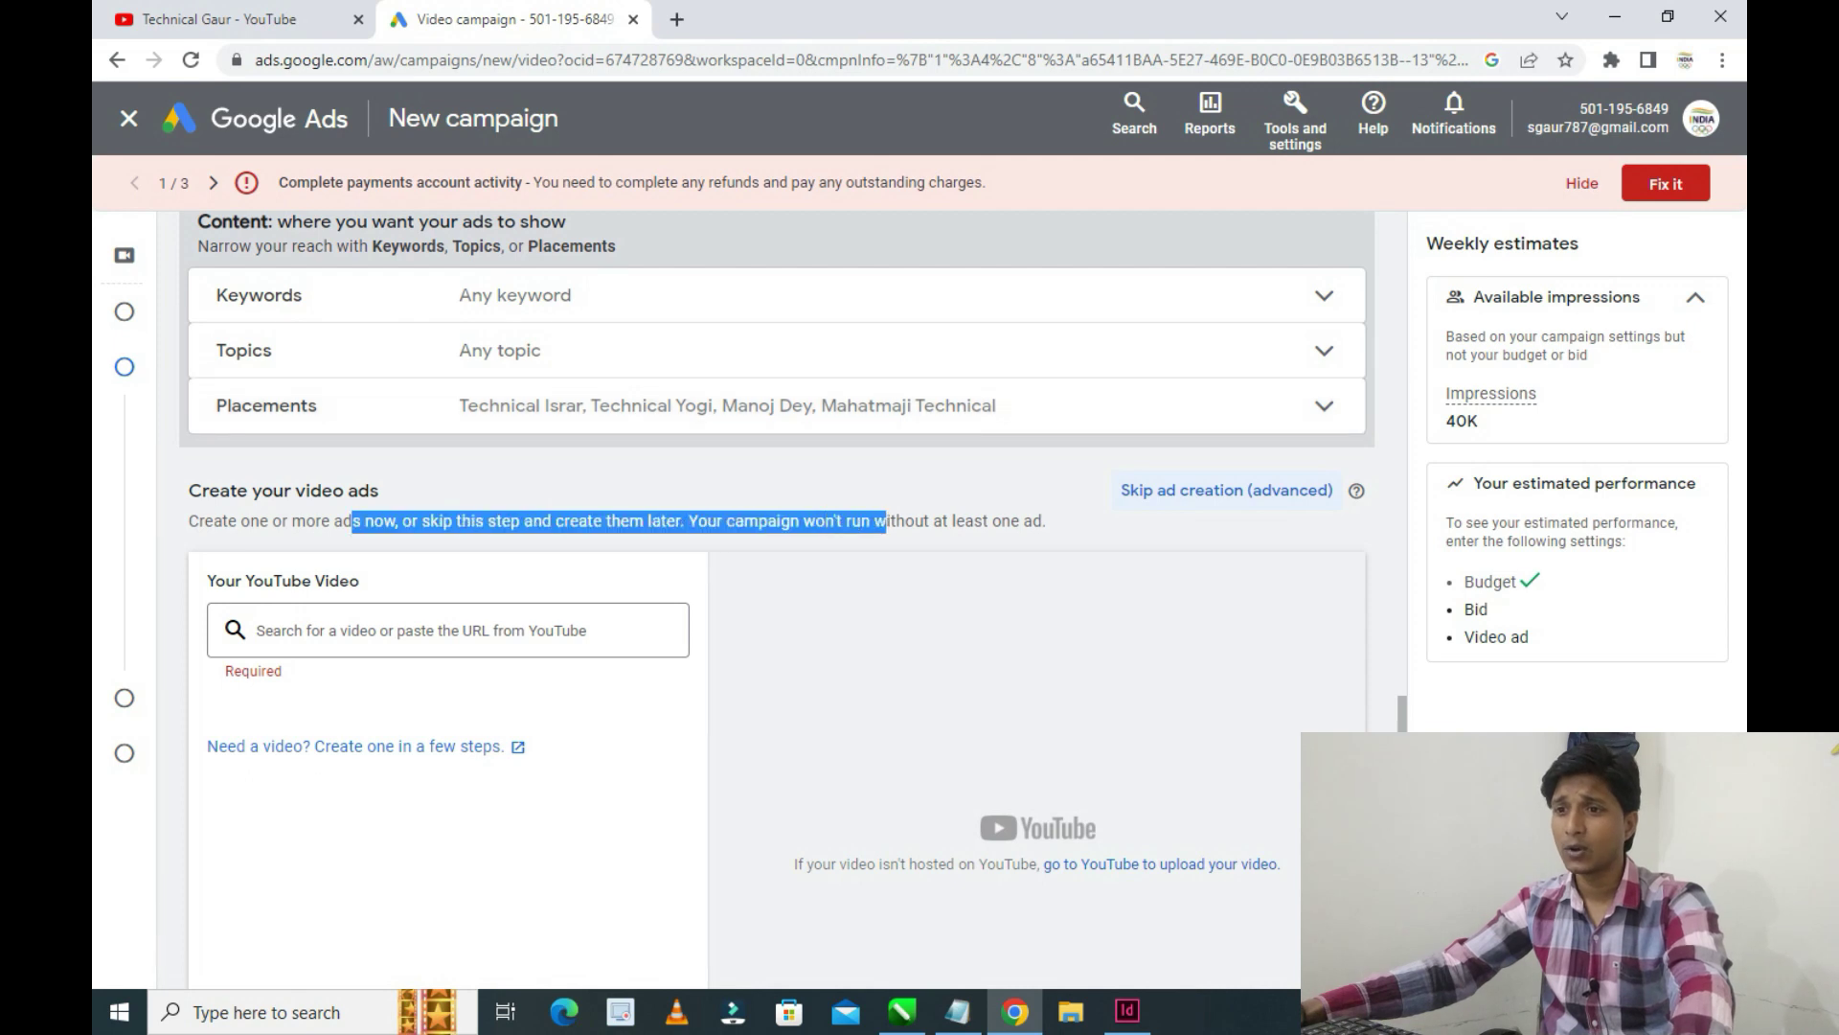
left_click(447, 630)
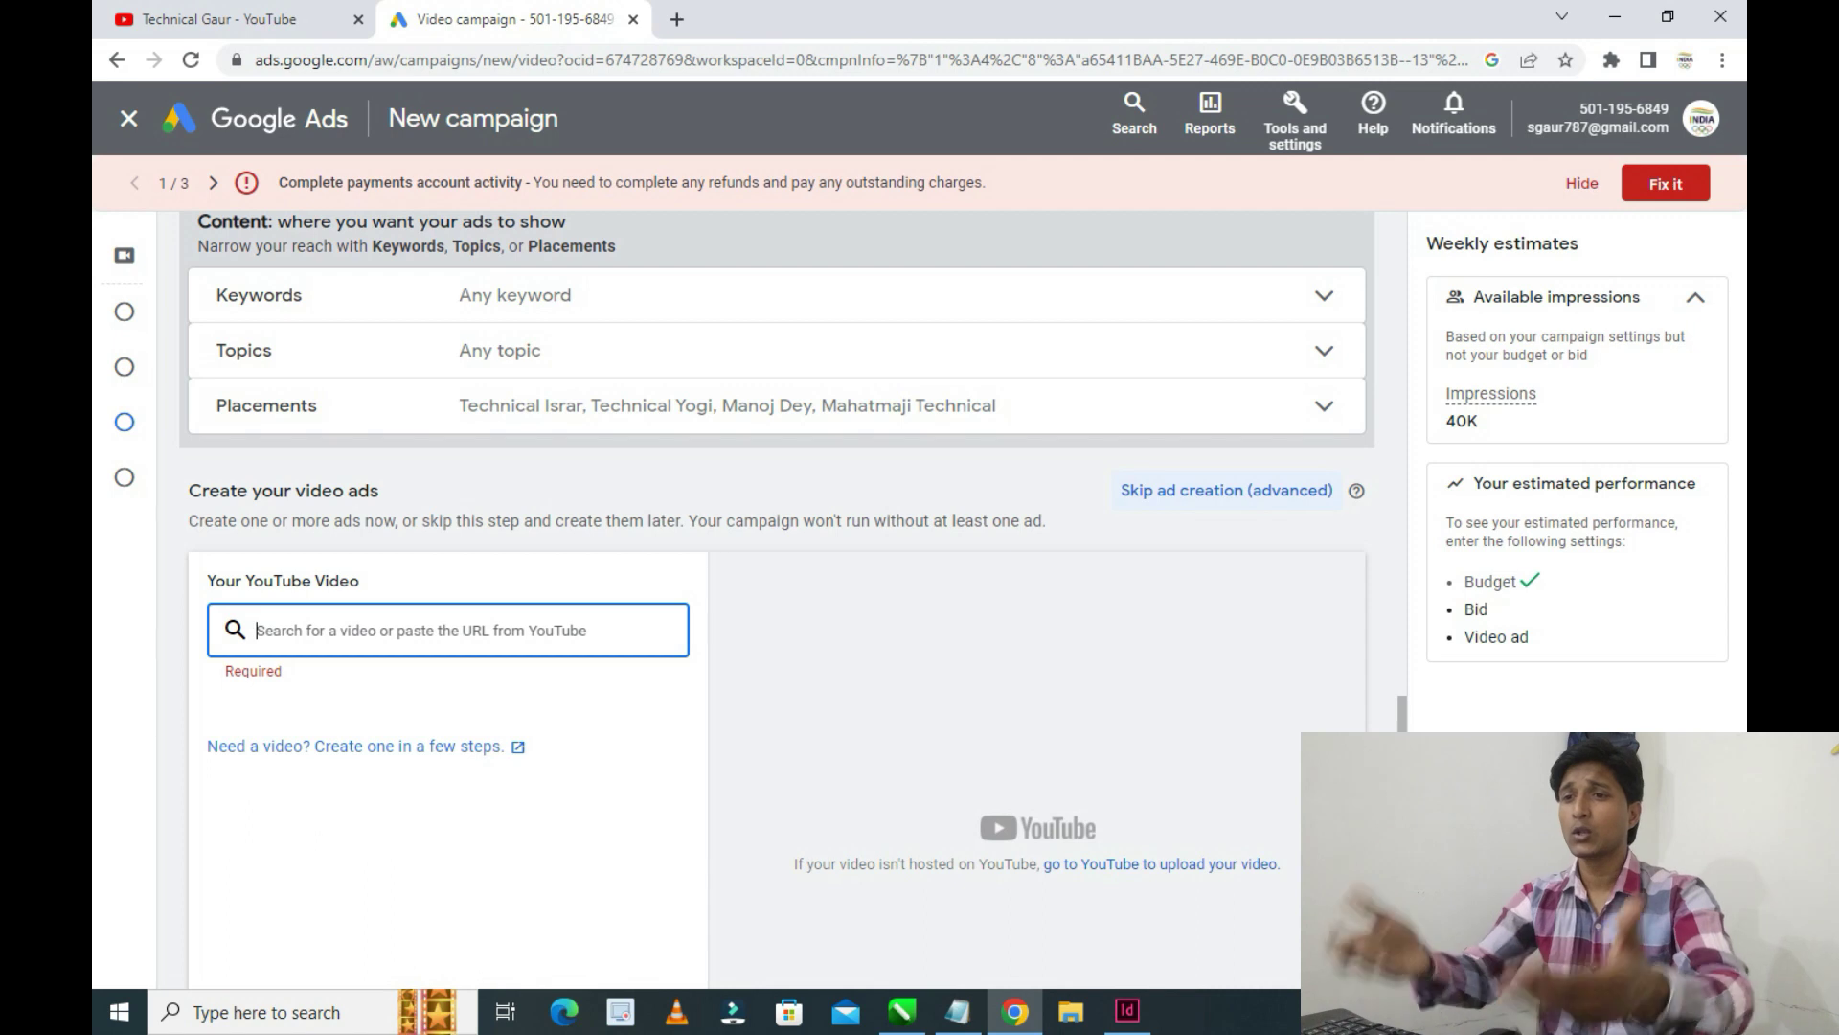
left_click(958, 1012)
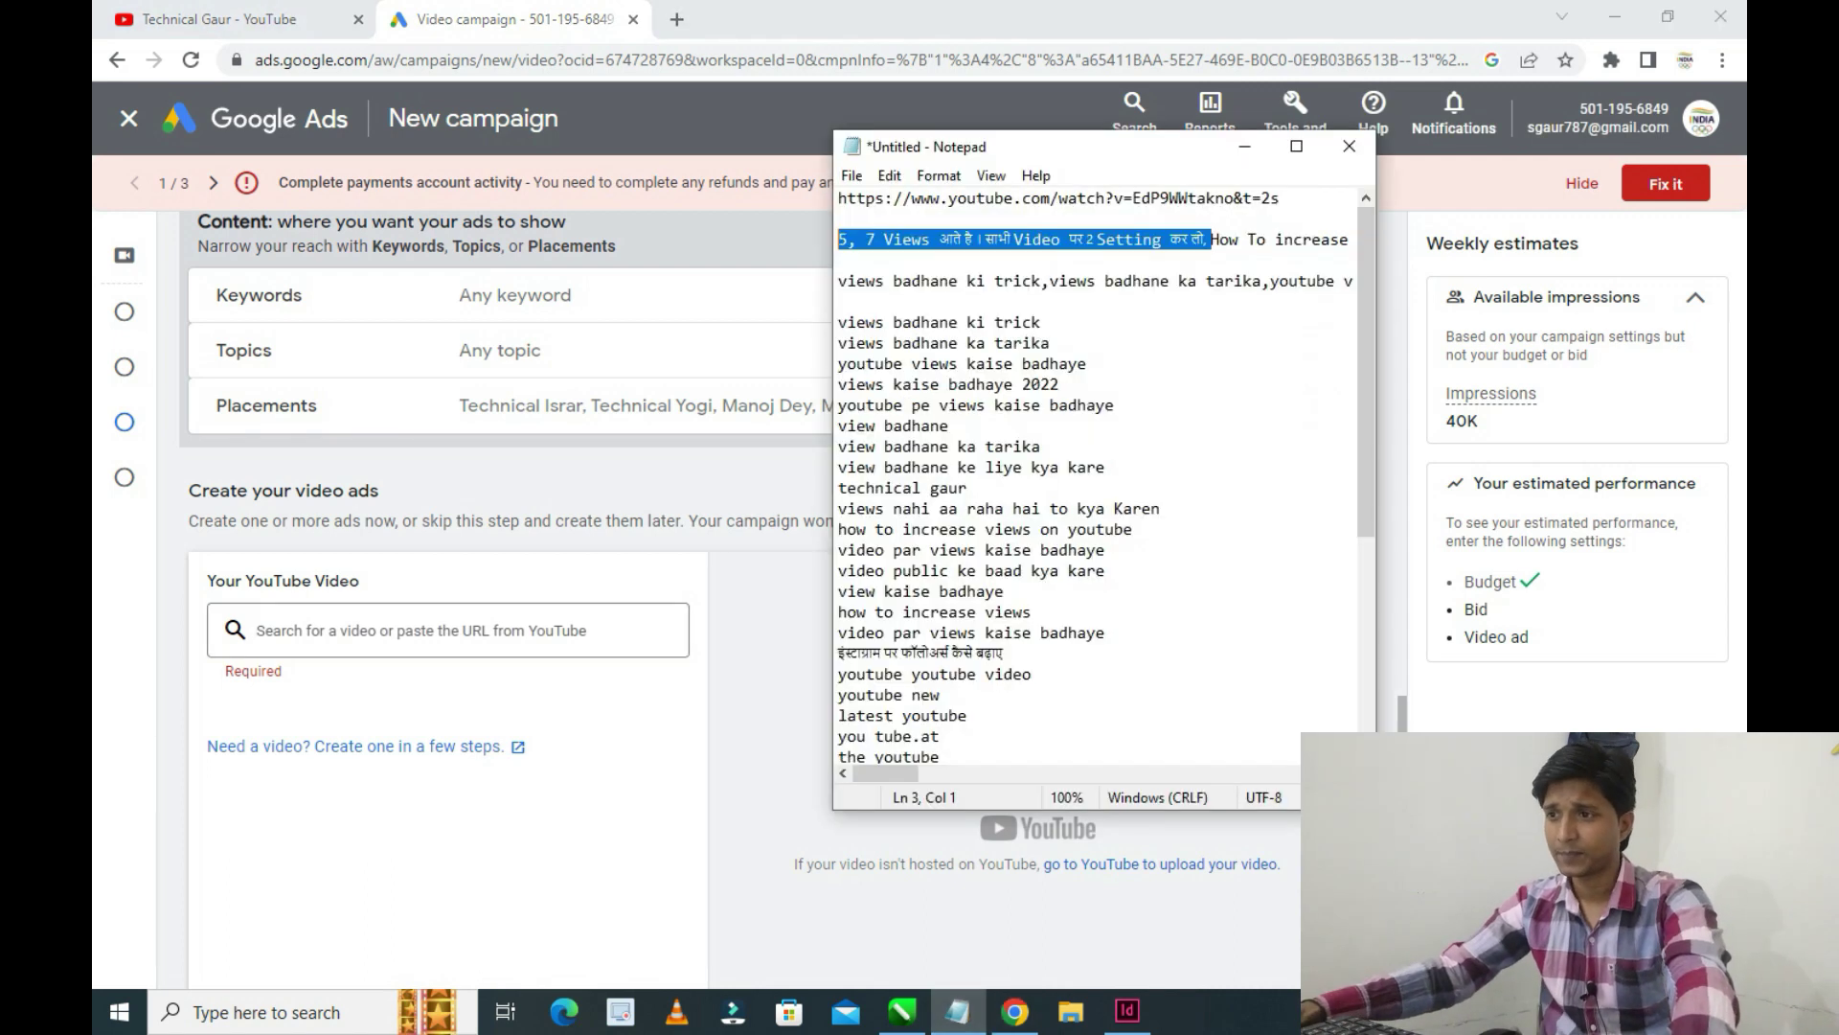
key("ctrl+Home")
key("shift+End")
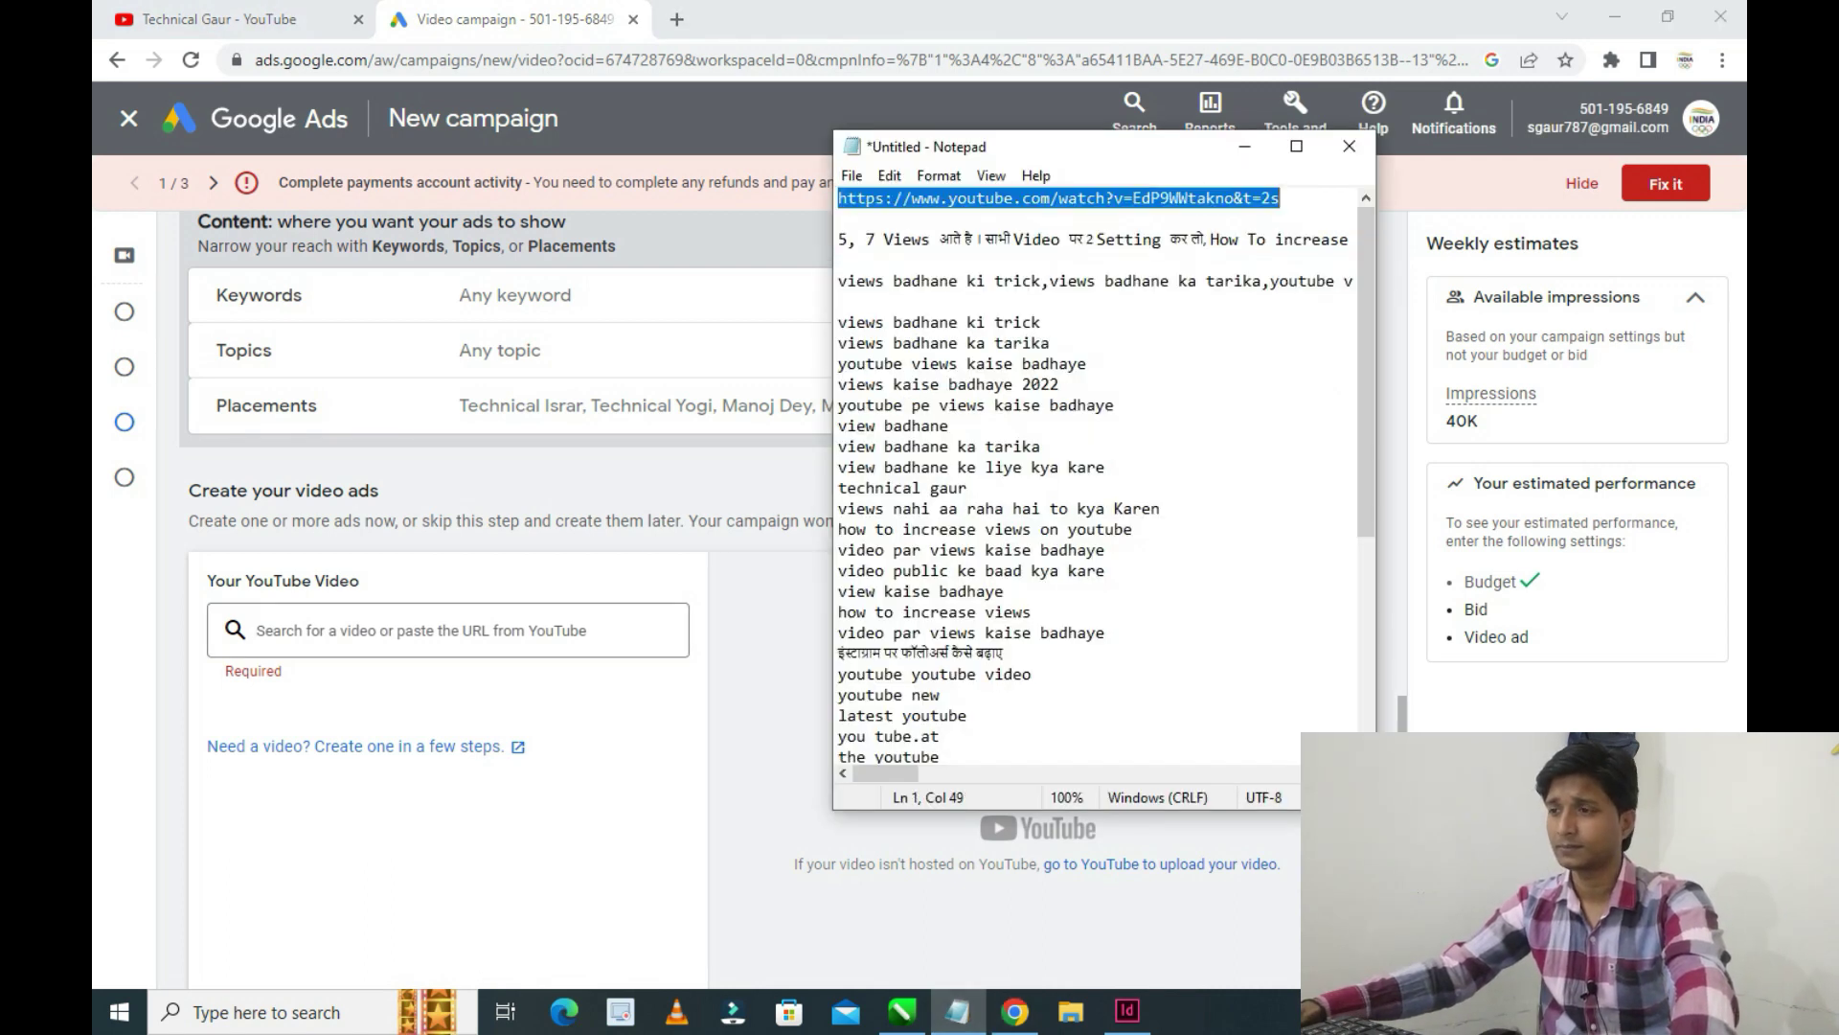
key("alt+Tab")
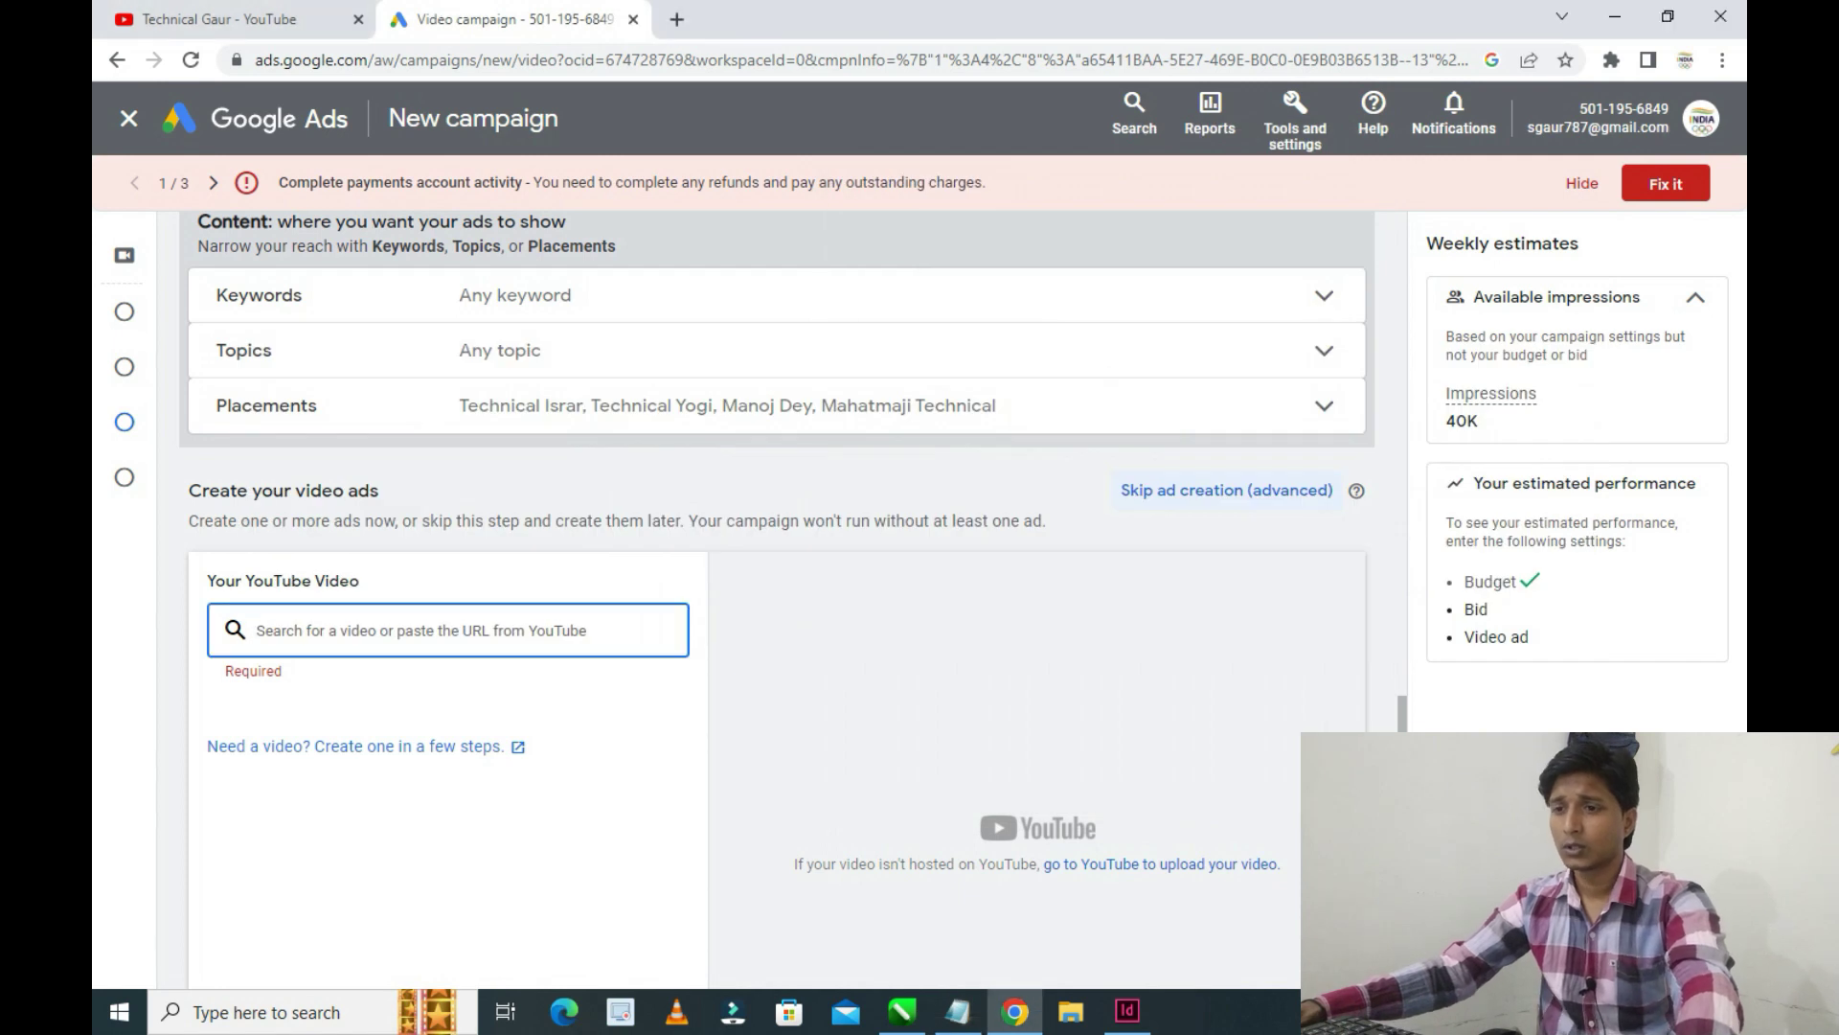
key("ctrl+v")
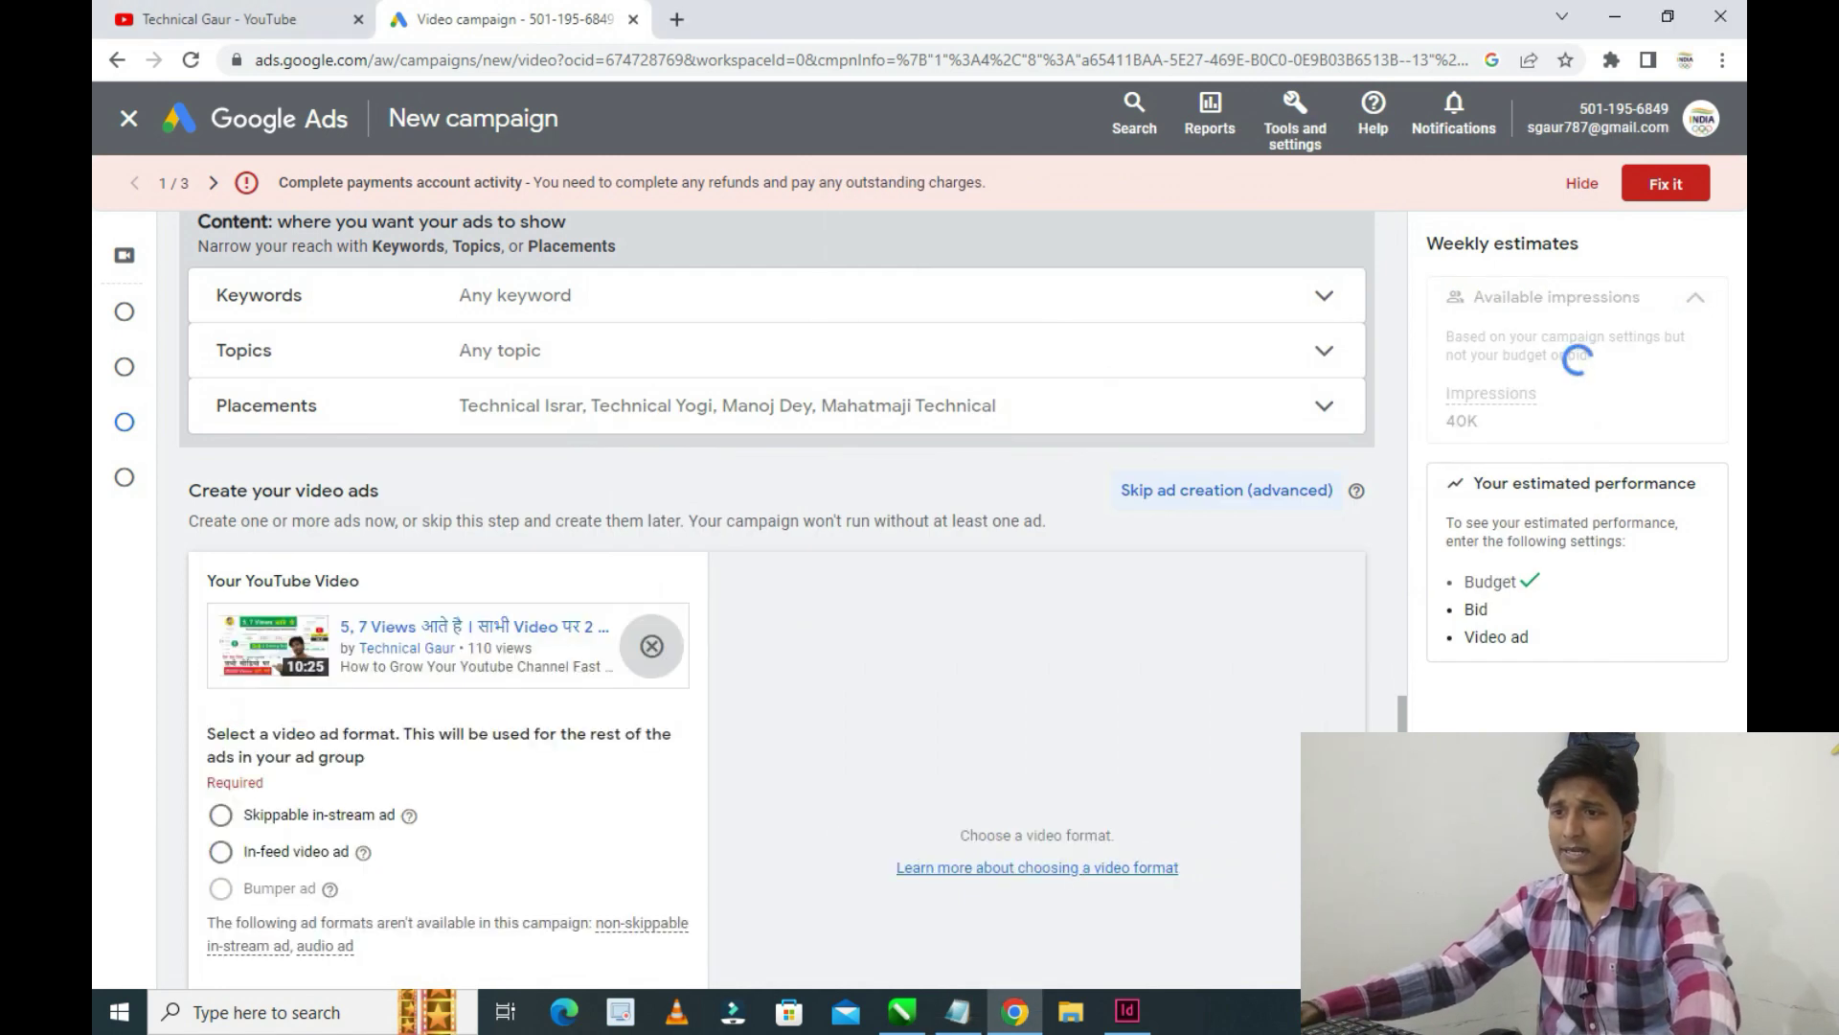
Choose the in-feed video ad format for the selected YouTube video
scroll(776, 593, "down", 3)
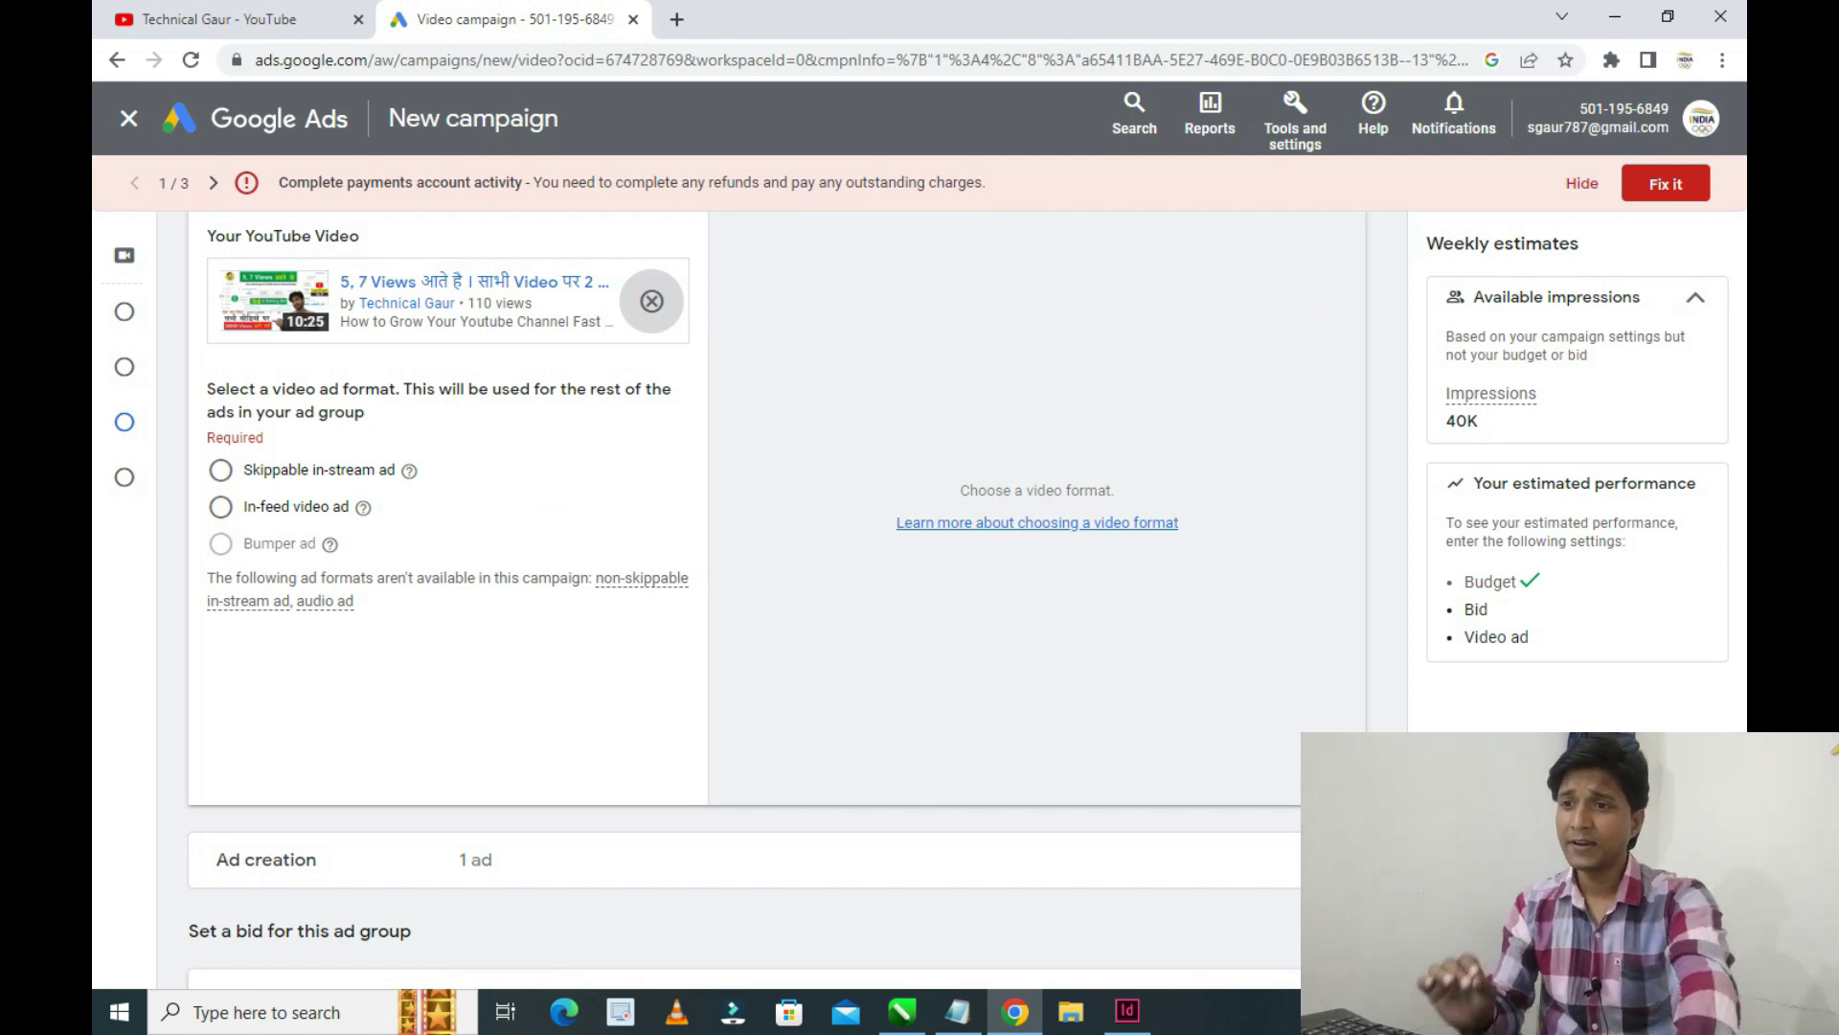
left_click(221, 507)
scroll(383, 556, "down", 2)
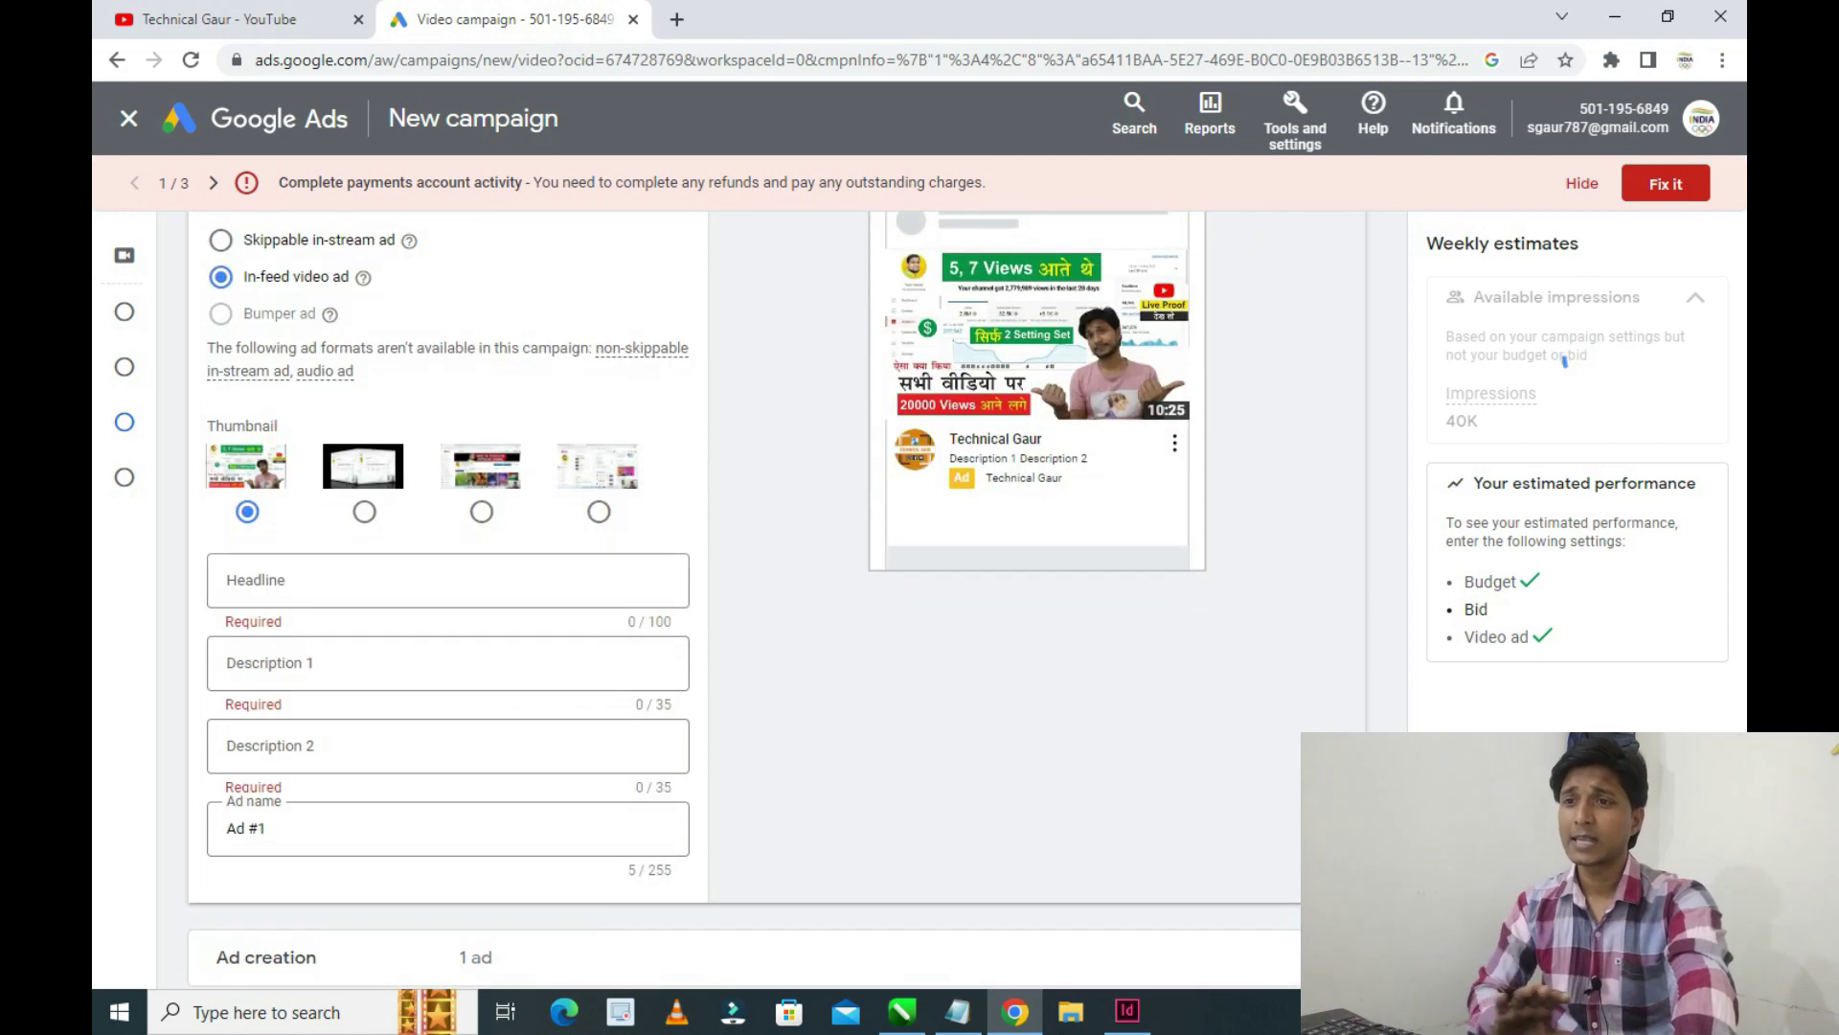
Copy "5, 7 Views आते है । साभी Video पर 2 Setting कर लो, How To increase Views! Views Nhi Aa Raha Hei" from Notepad into the headline
left_click(447, 580)
left_click(958, 1011)
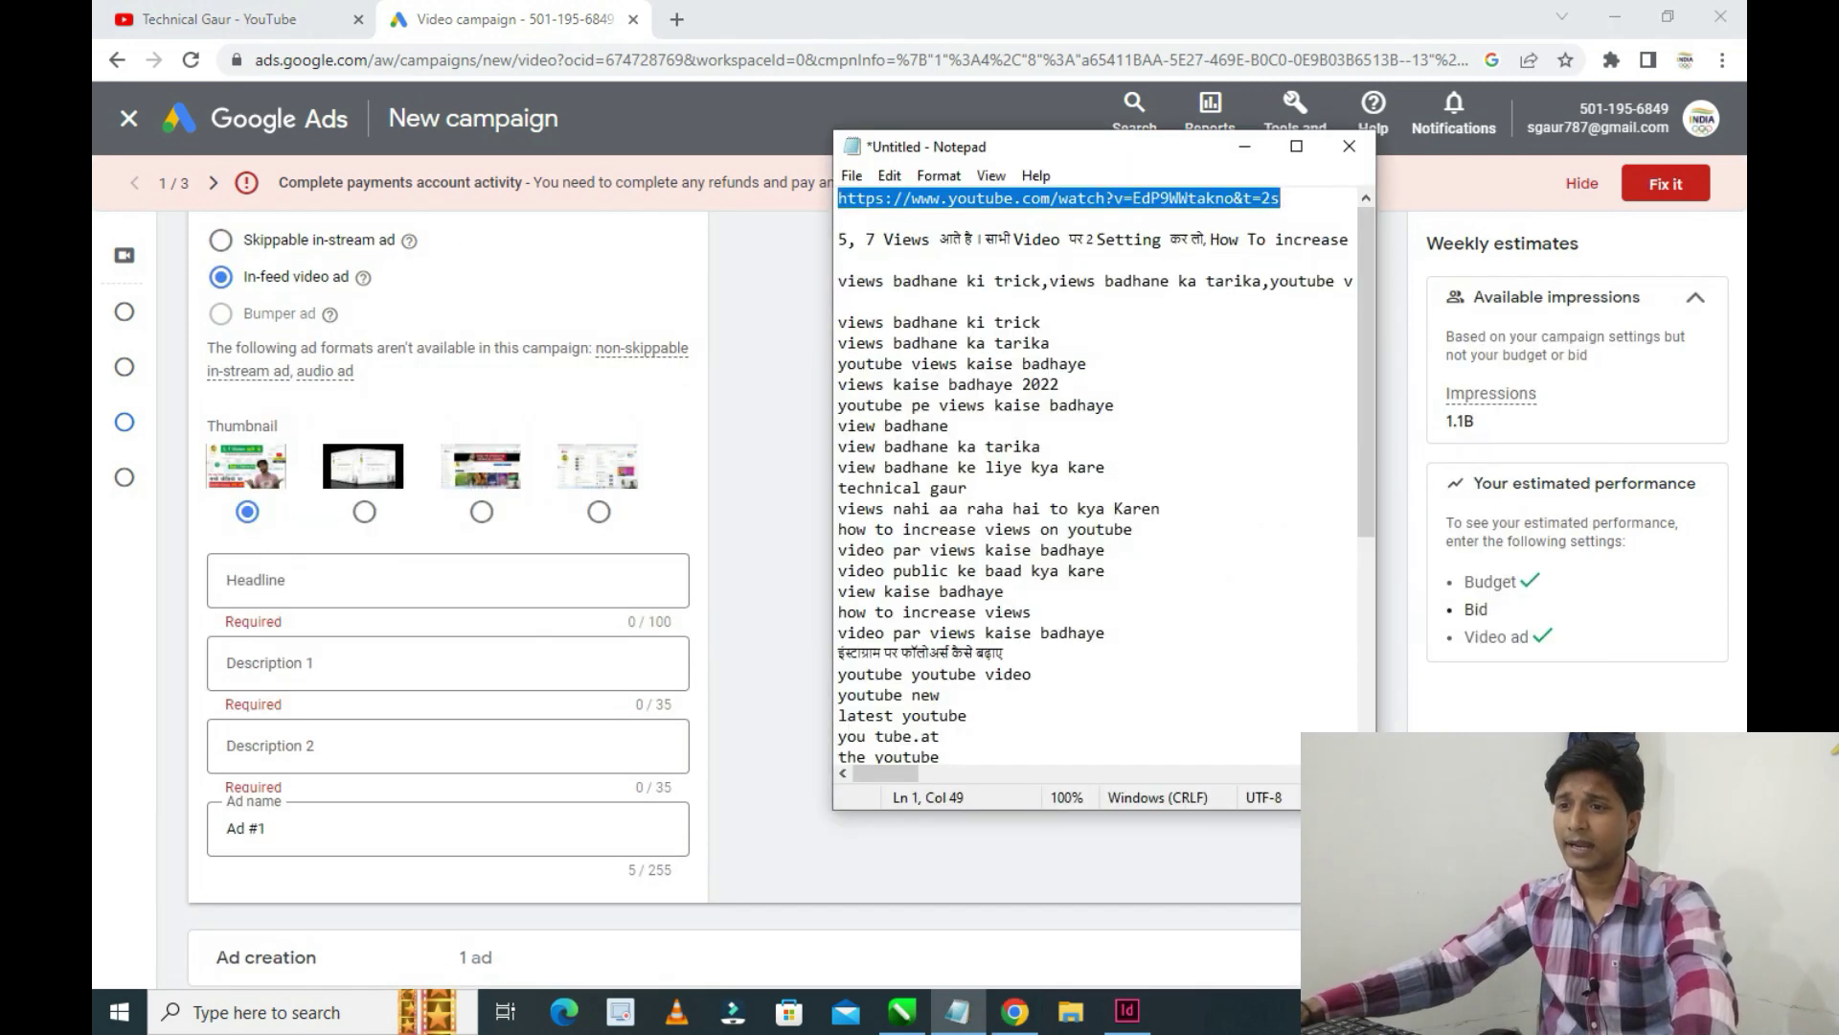
left_click(961, 240)
key("shift+End")
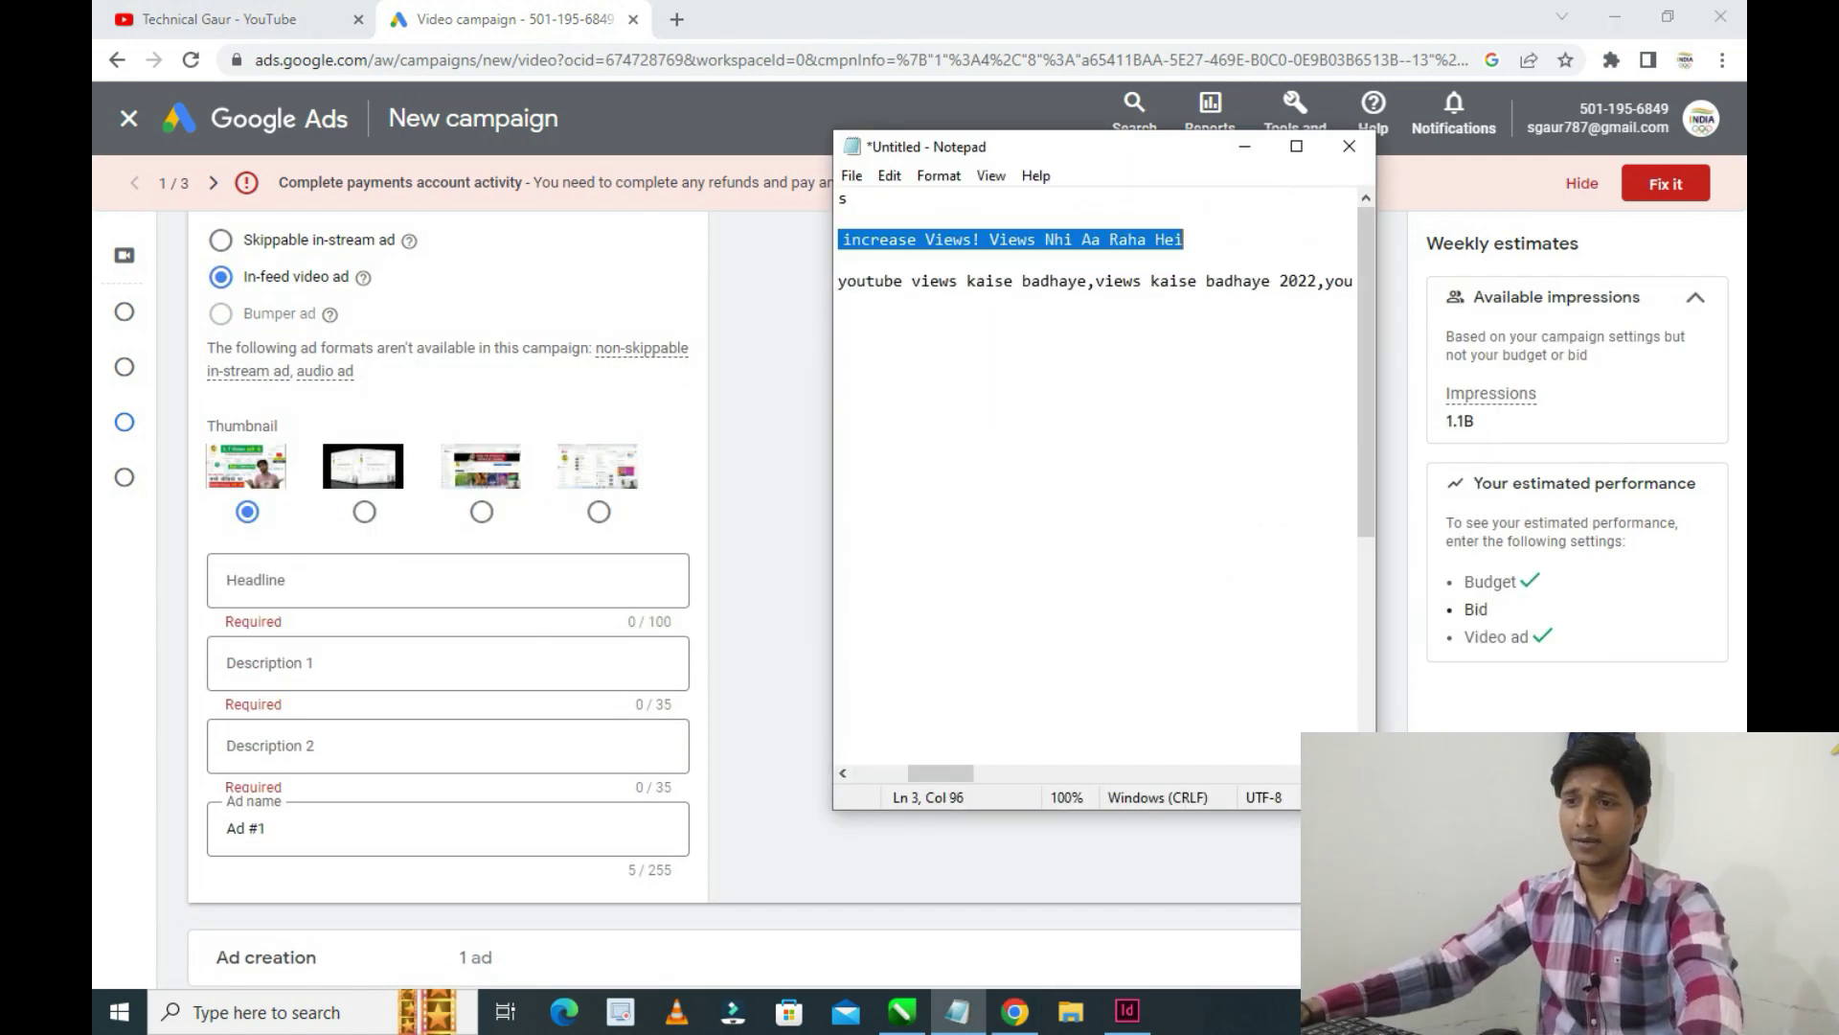
key("alt+Tab")
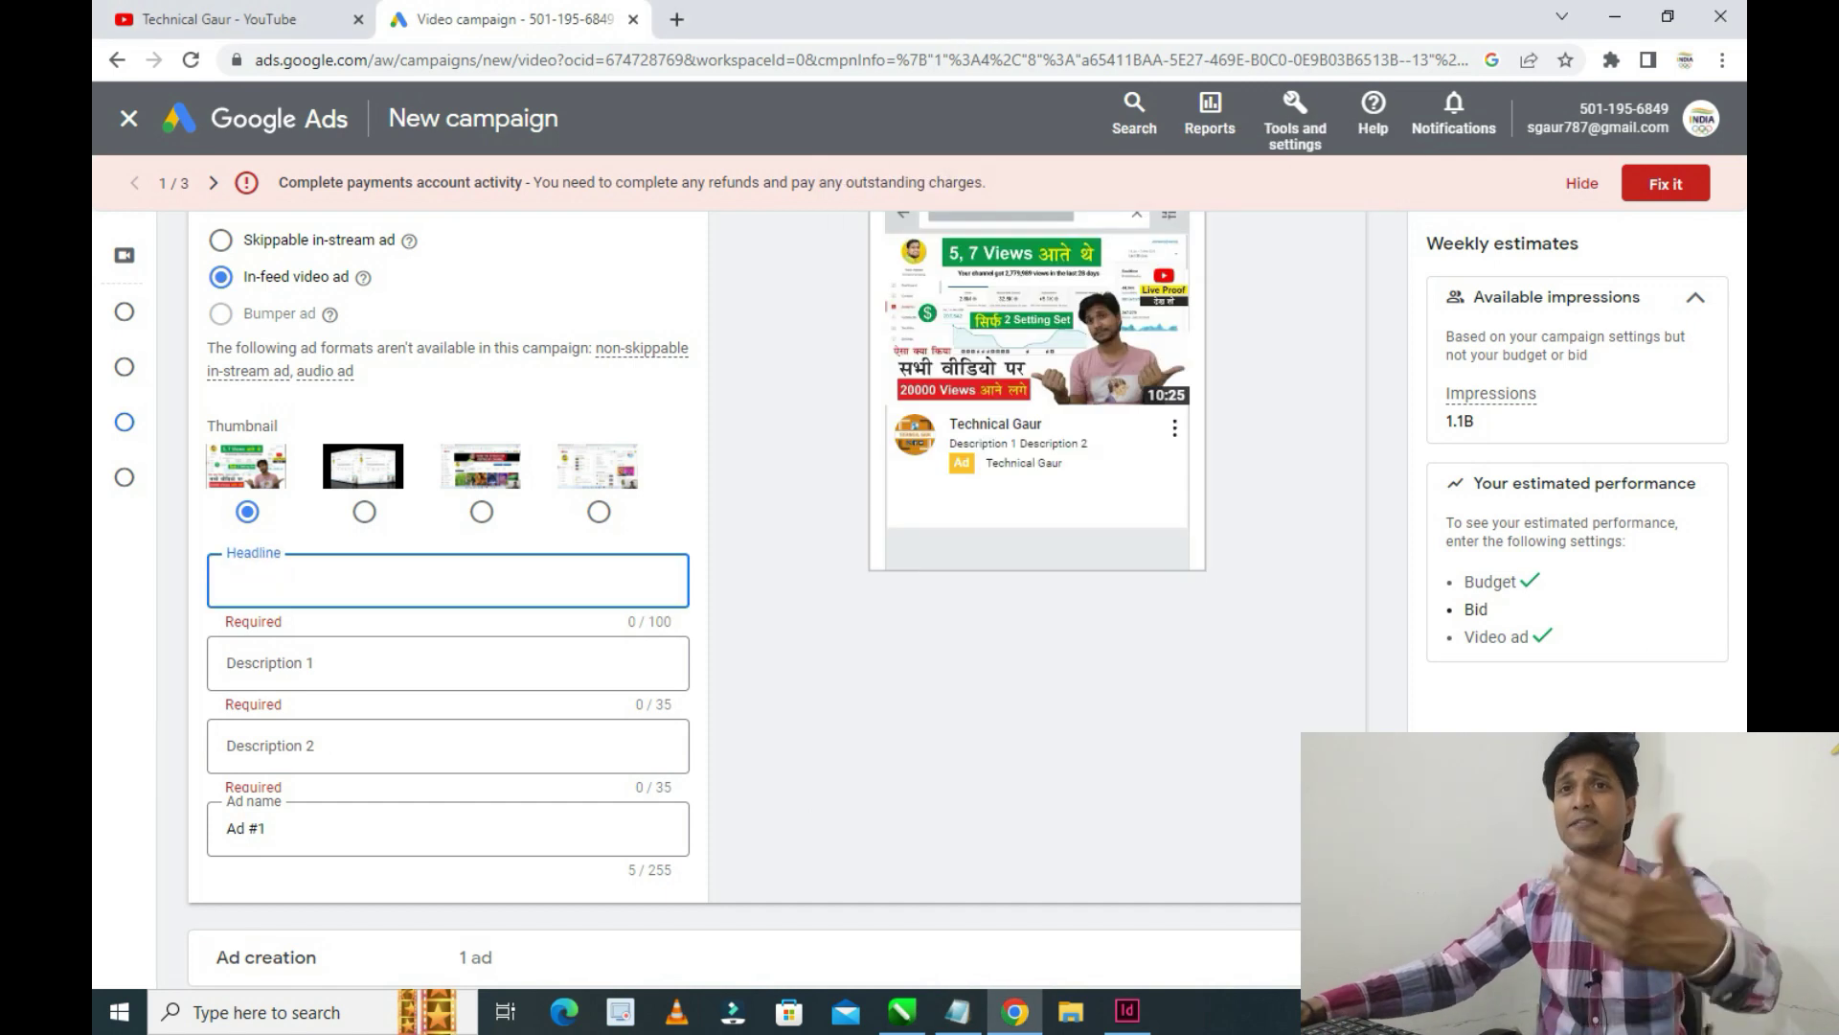
key("ctrl+v")
Enter "Technical Gaur" as the ad's first description and "Technology" as the second
left_click(447, 663)
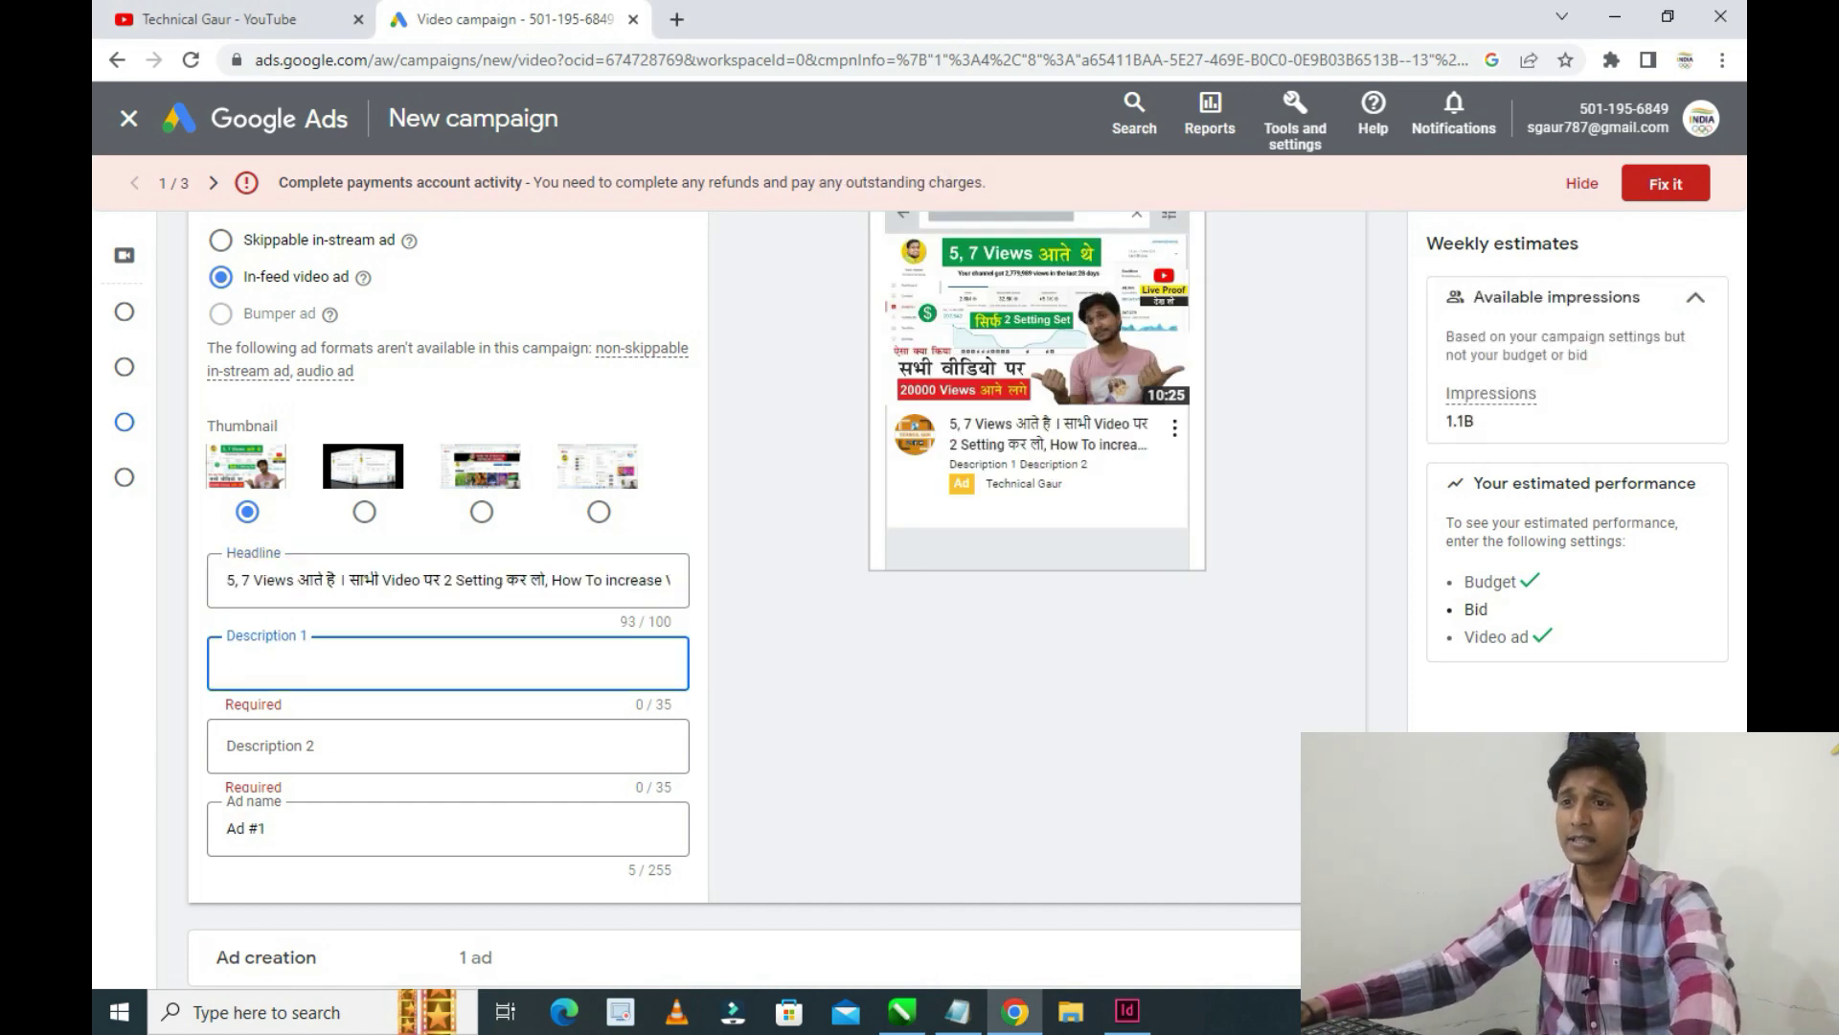
type("Technical Gaur")
key("Tab")
type("Technology")
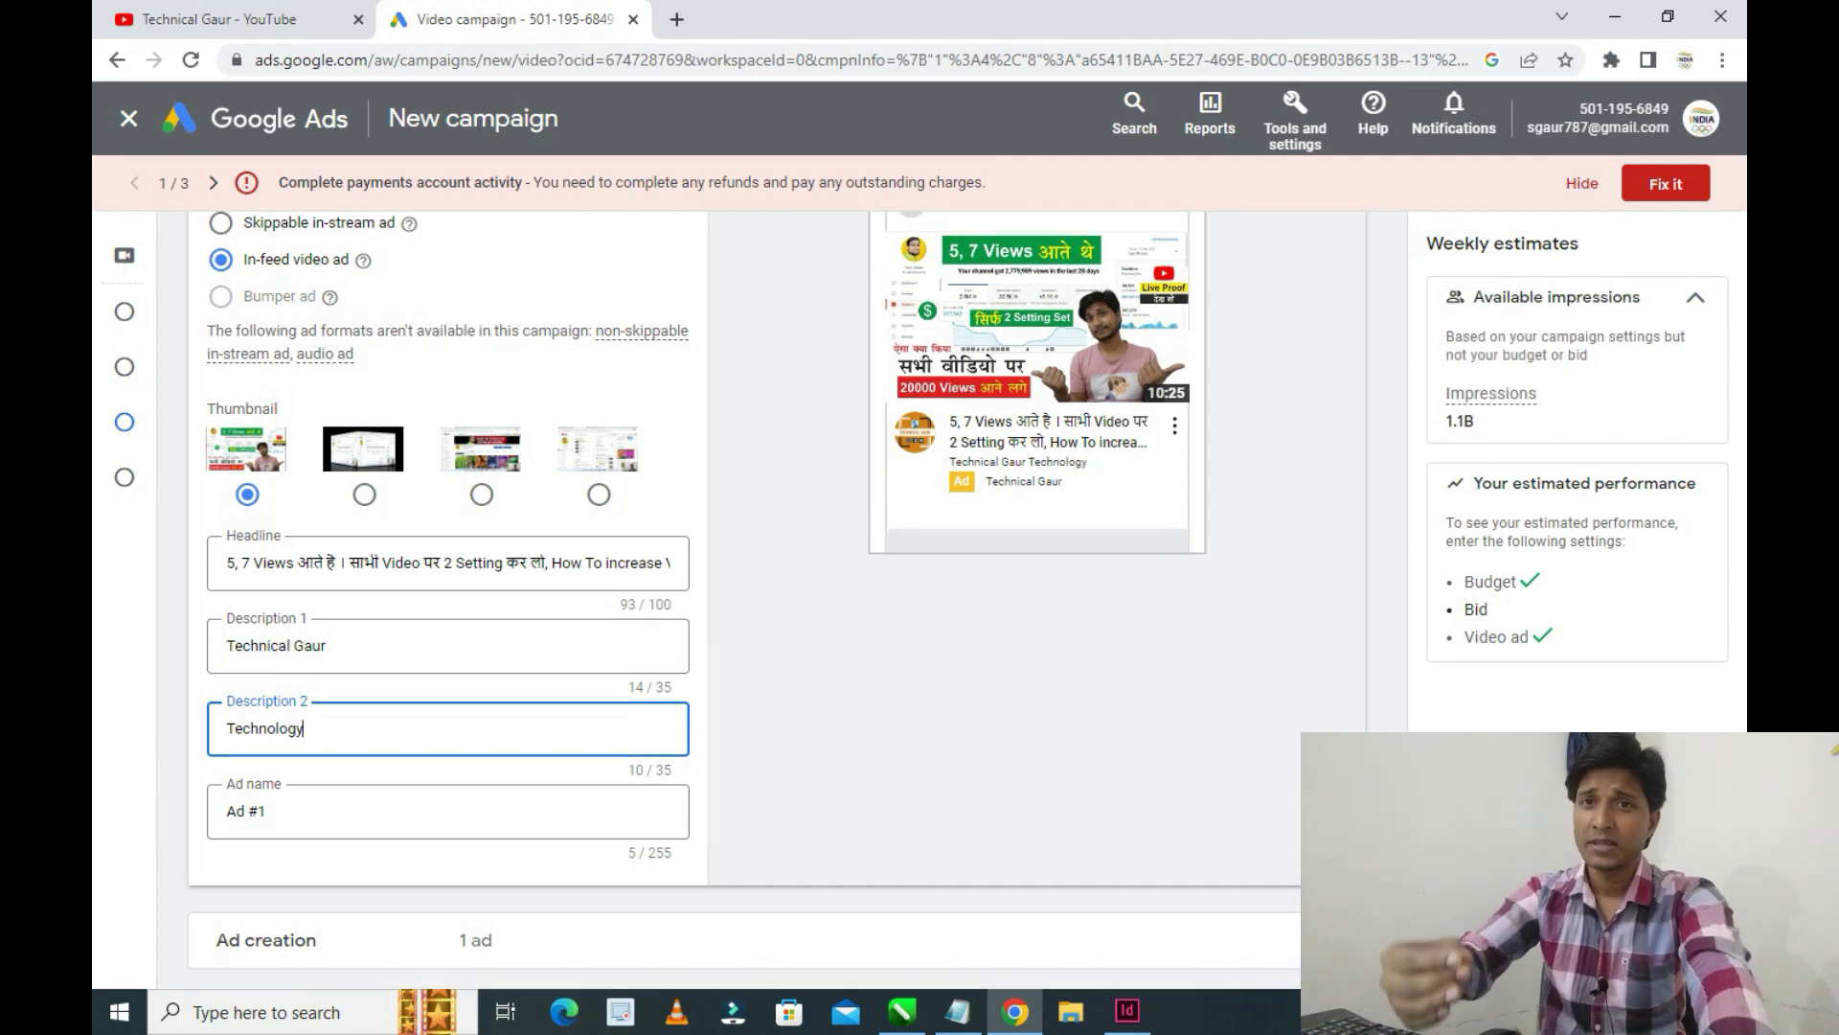
Check the ad creation section and set the ad group's maximum CPV bid to the suggested ₹0.54
scroll(728, 575, "down", 6)
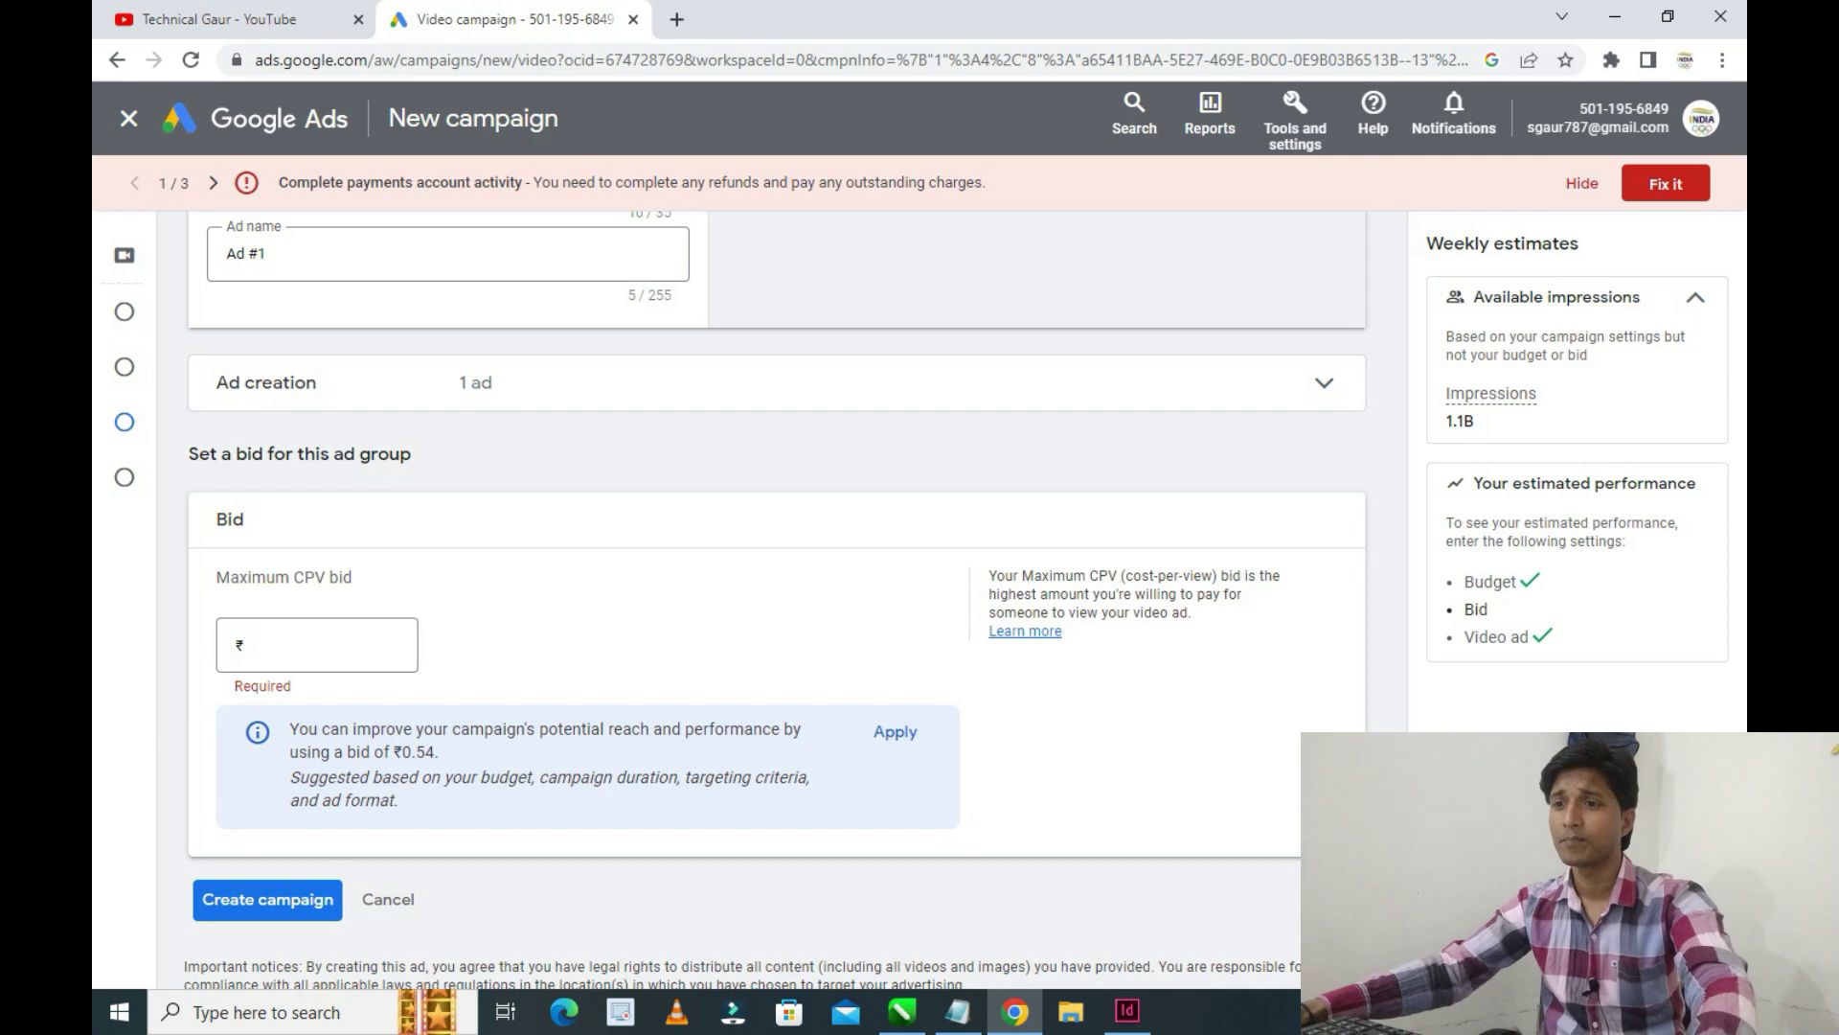
scroll(728, 574, "up", 2)
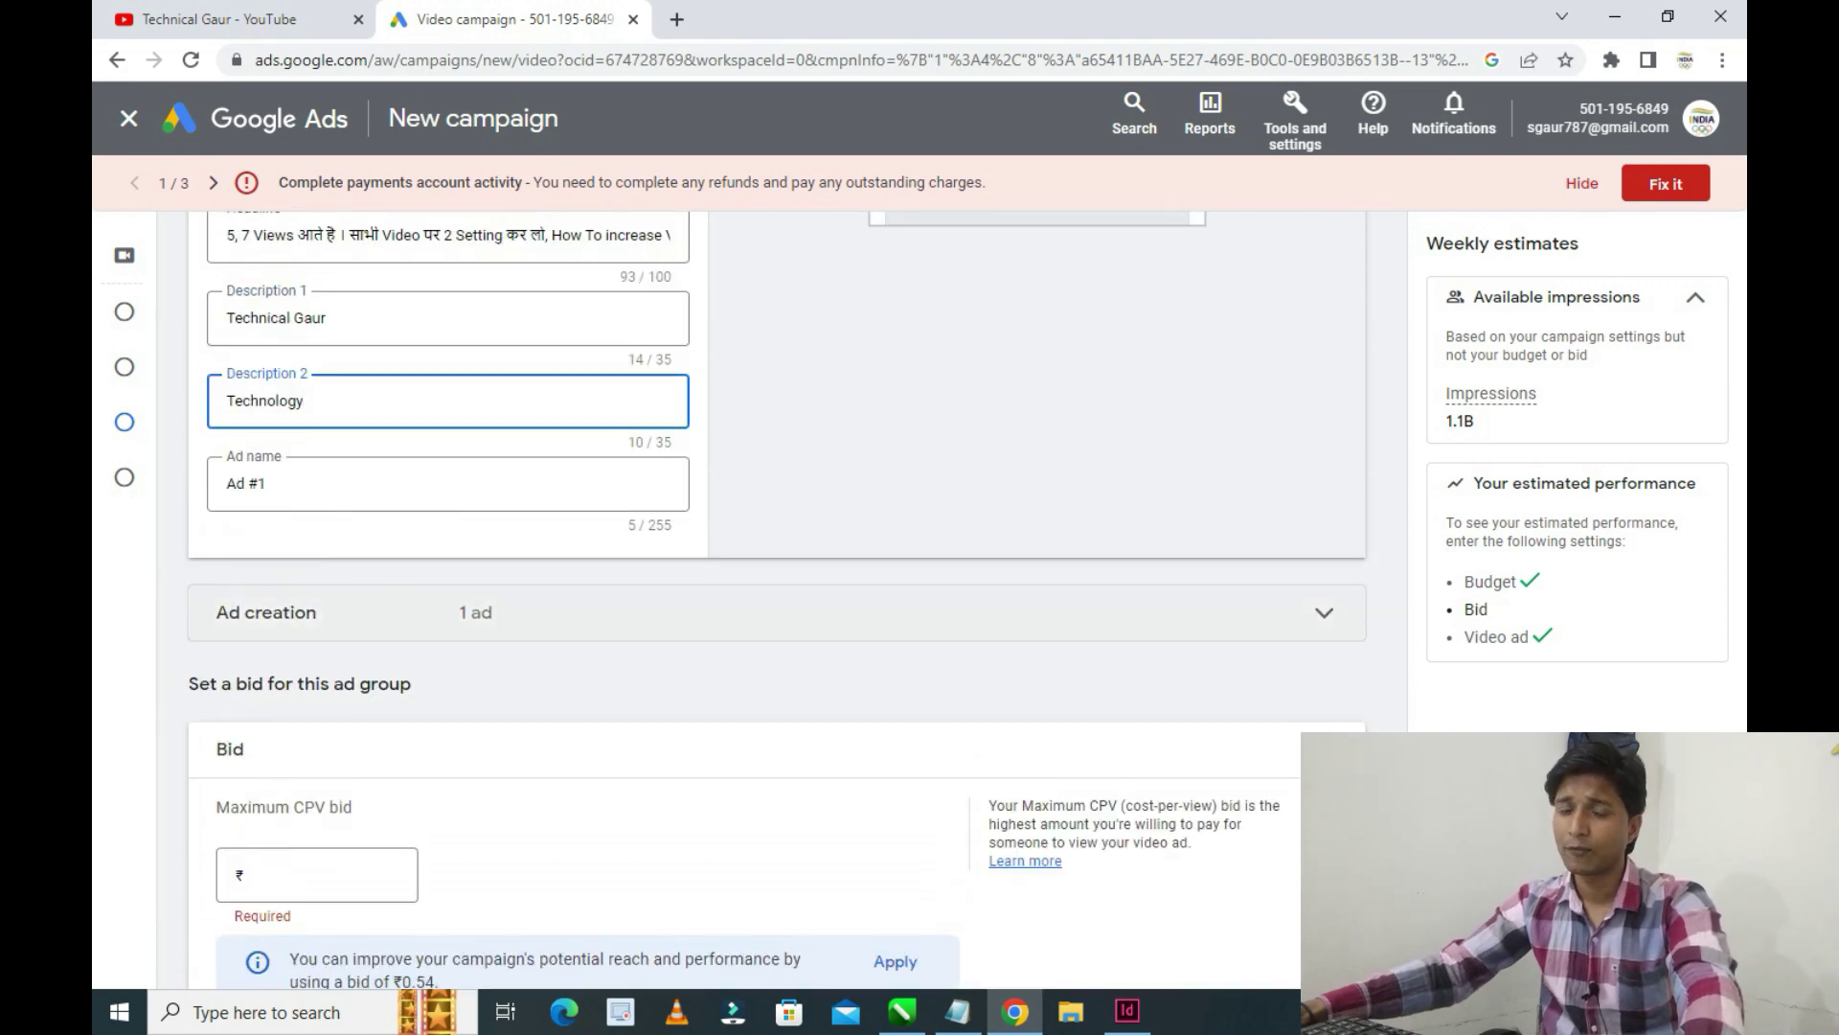
scroll(728, 575, "down", 1)
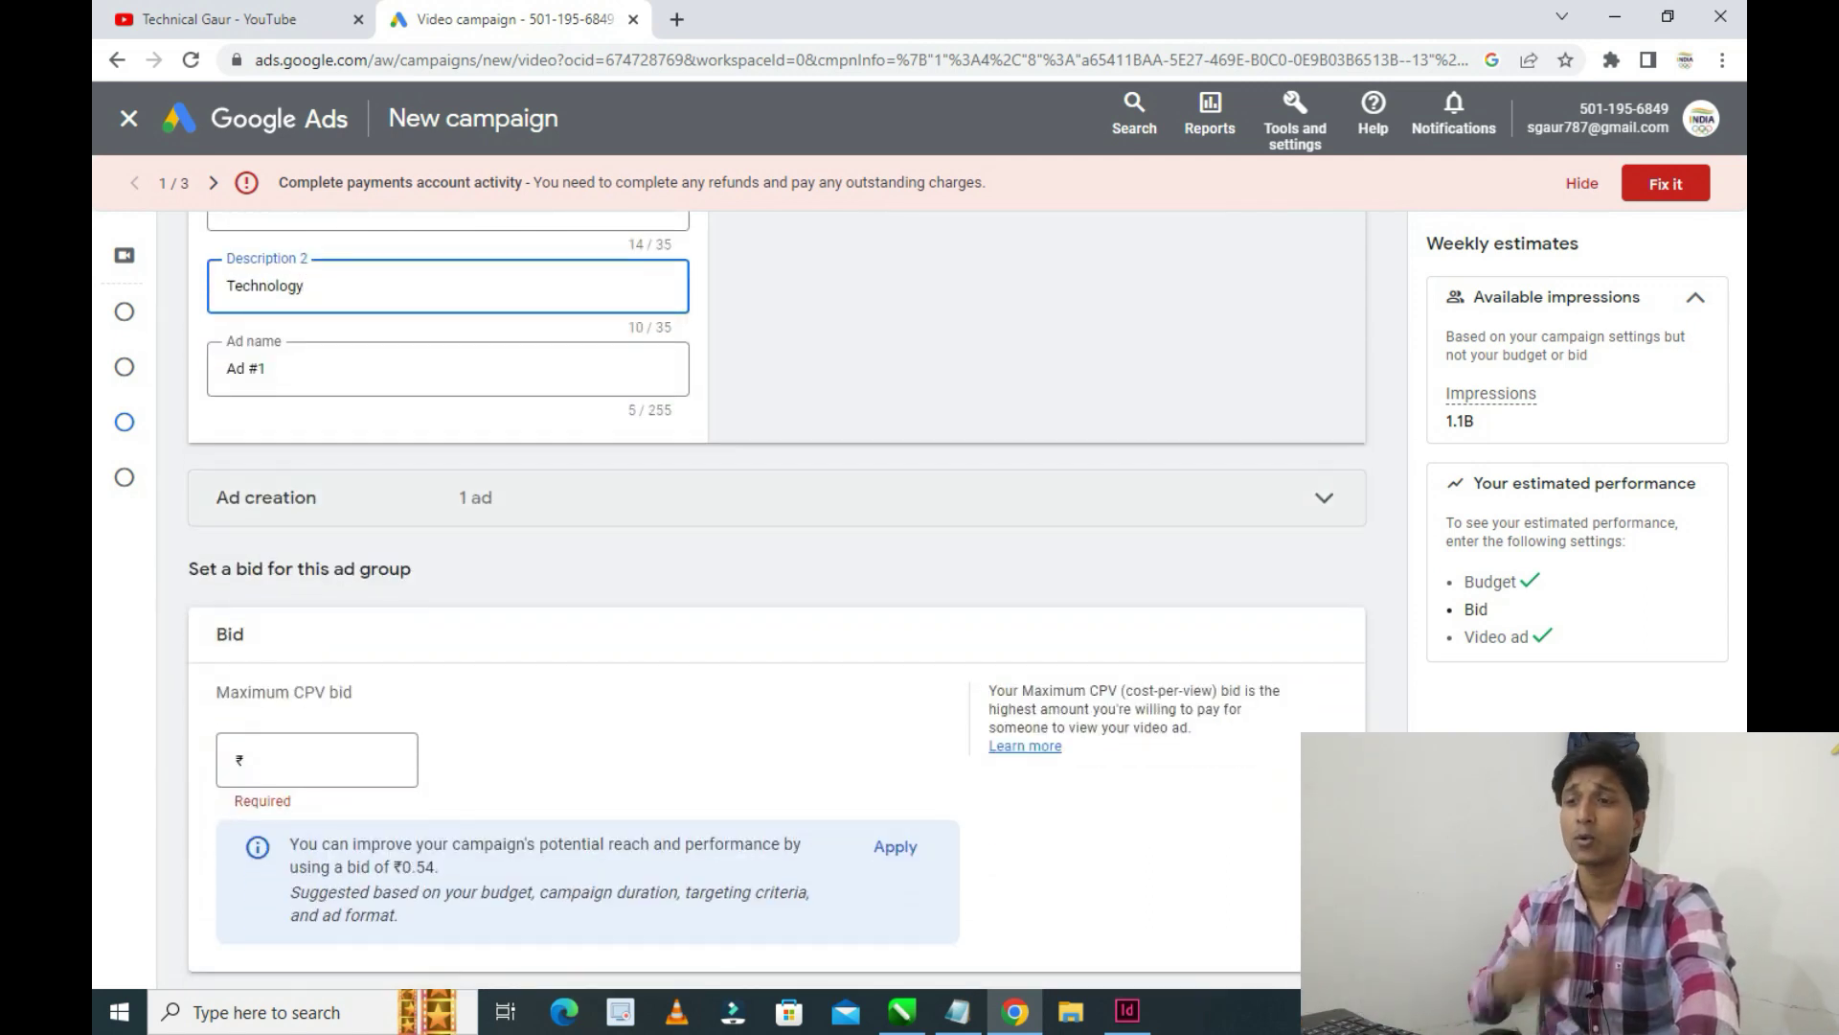
left_click(1322, 496)
left_click(1322, 496)
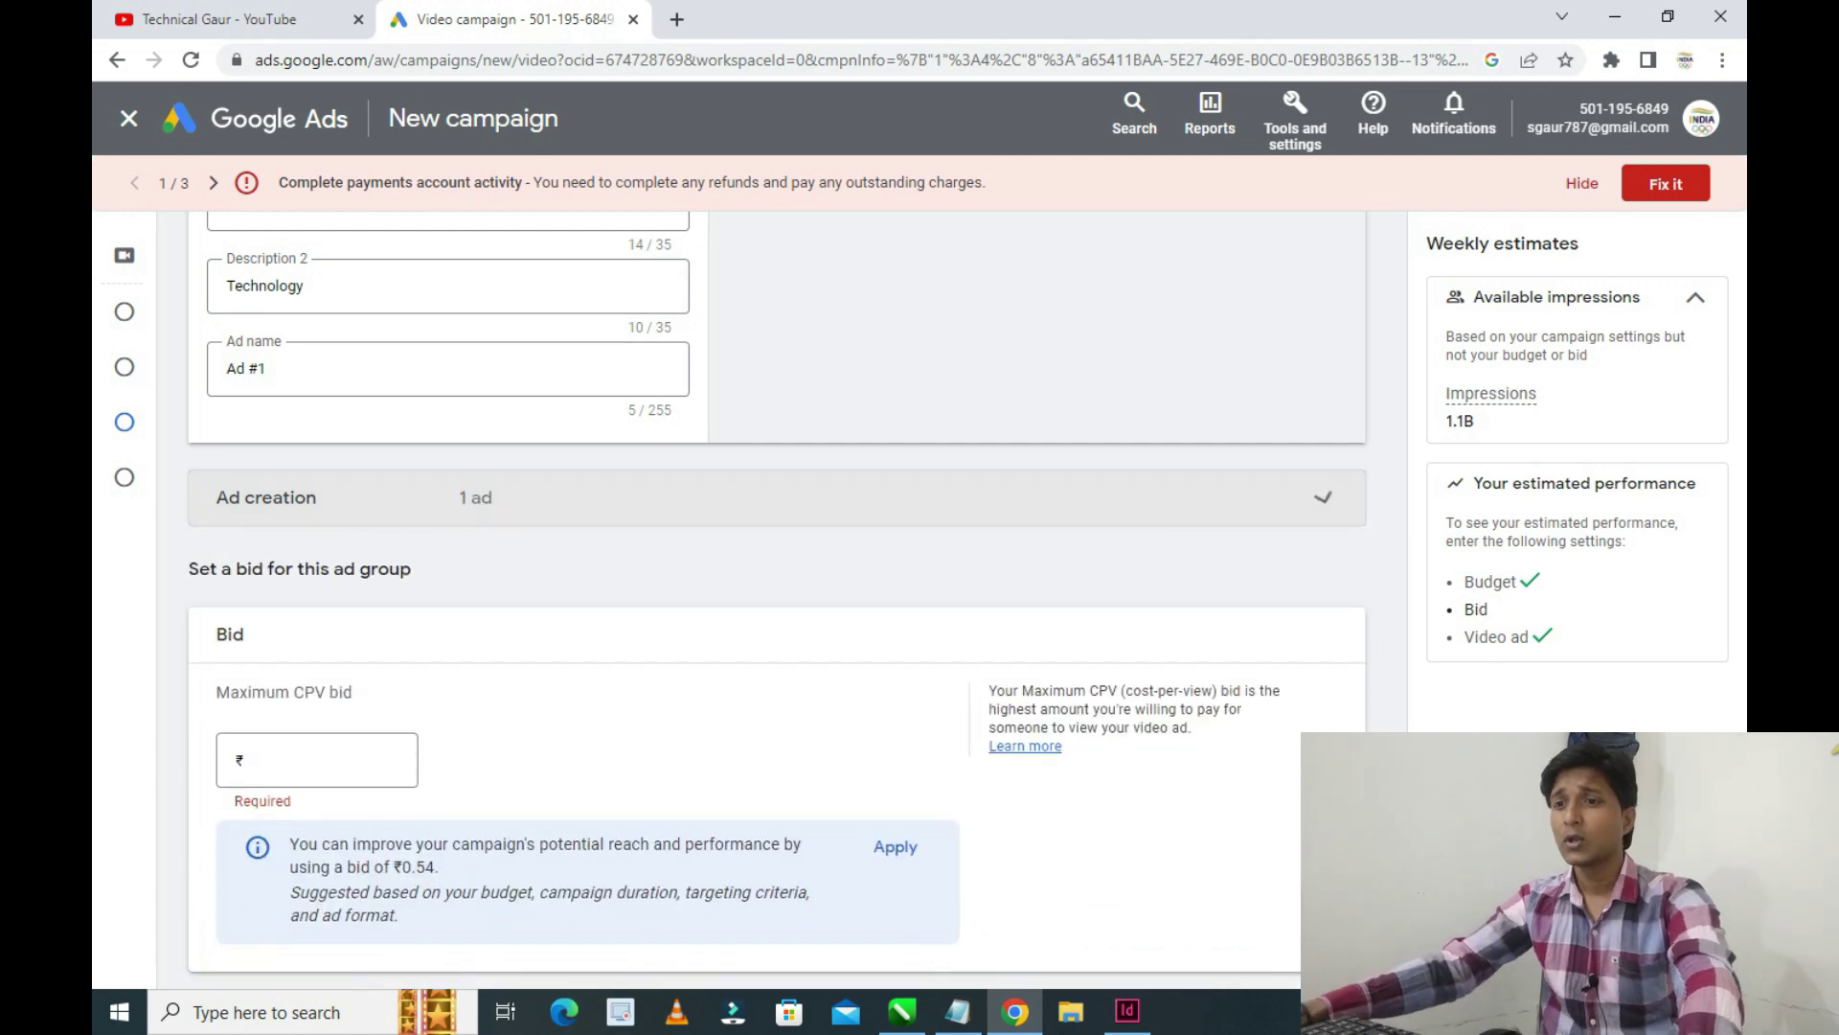
scroll(728, 575, "down", 2)
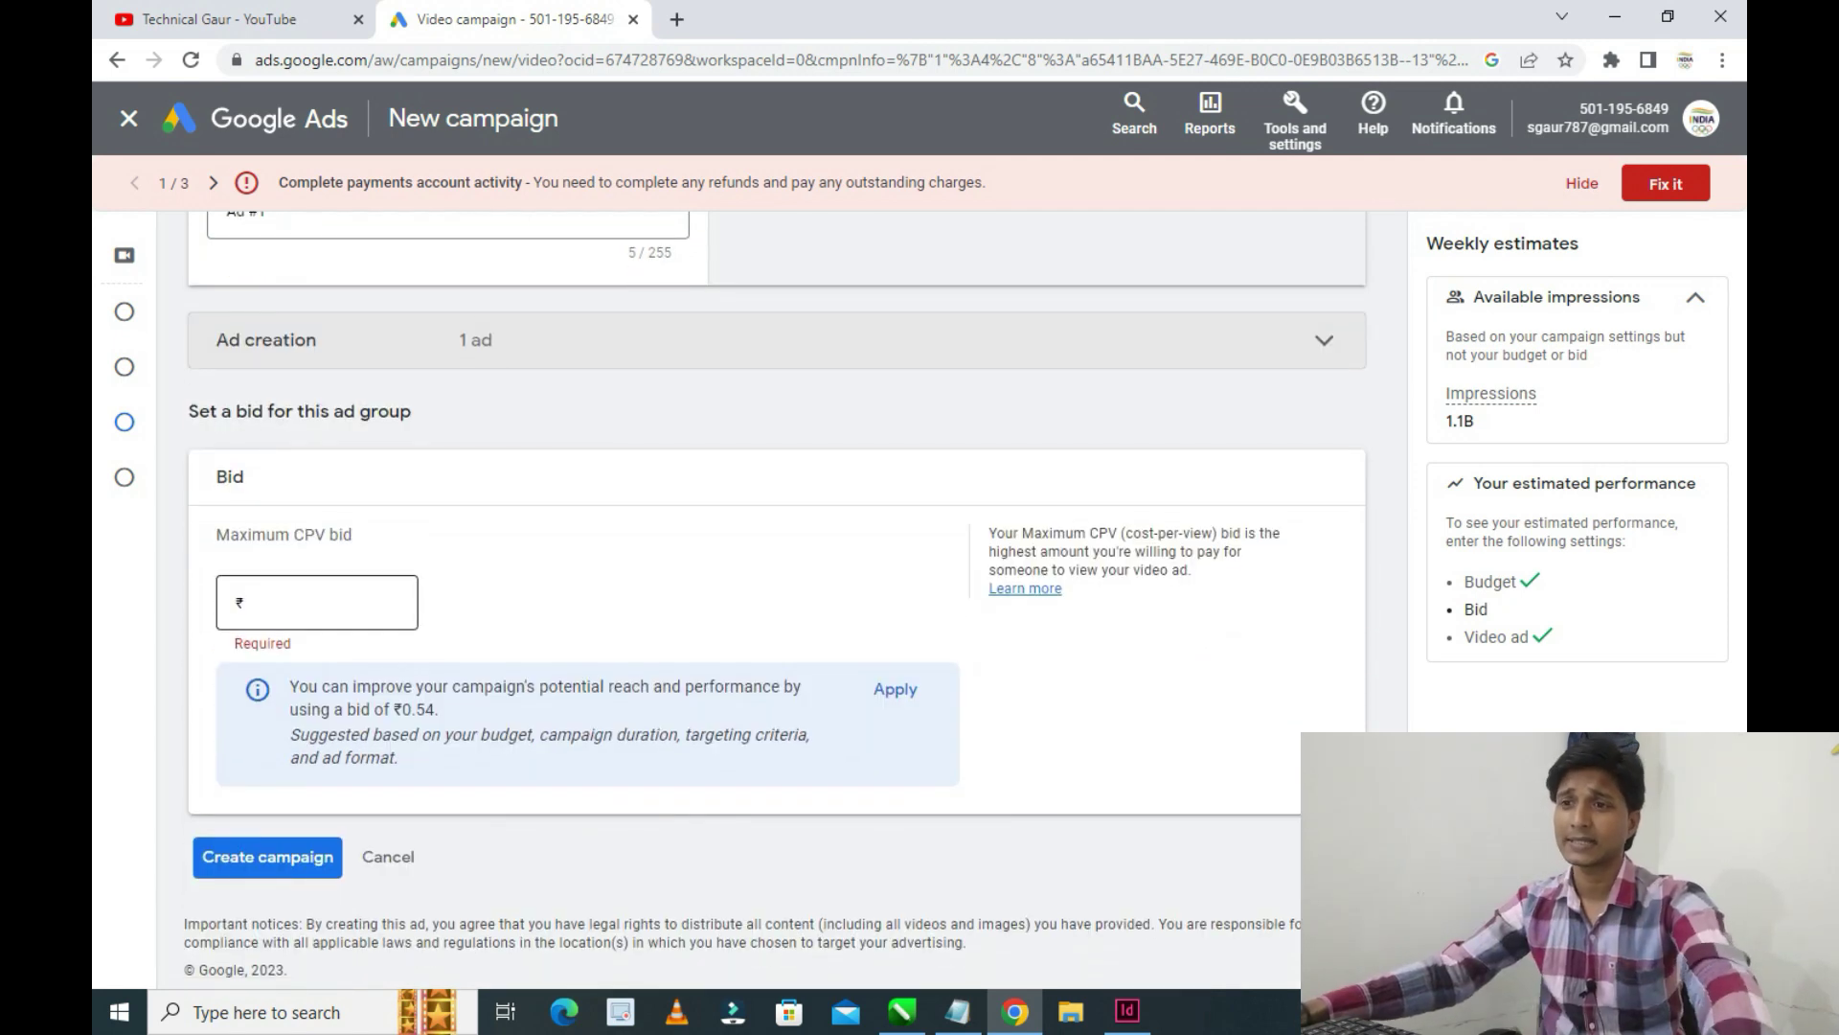
left_click(397, 603)
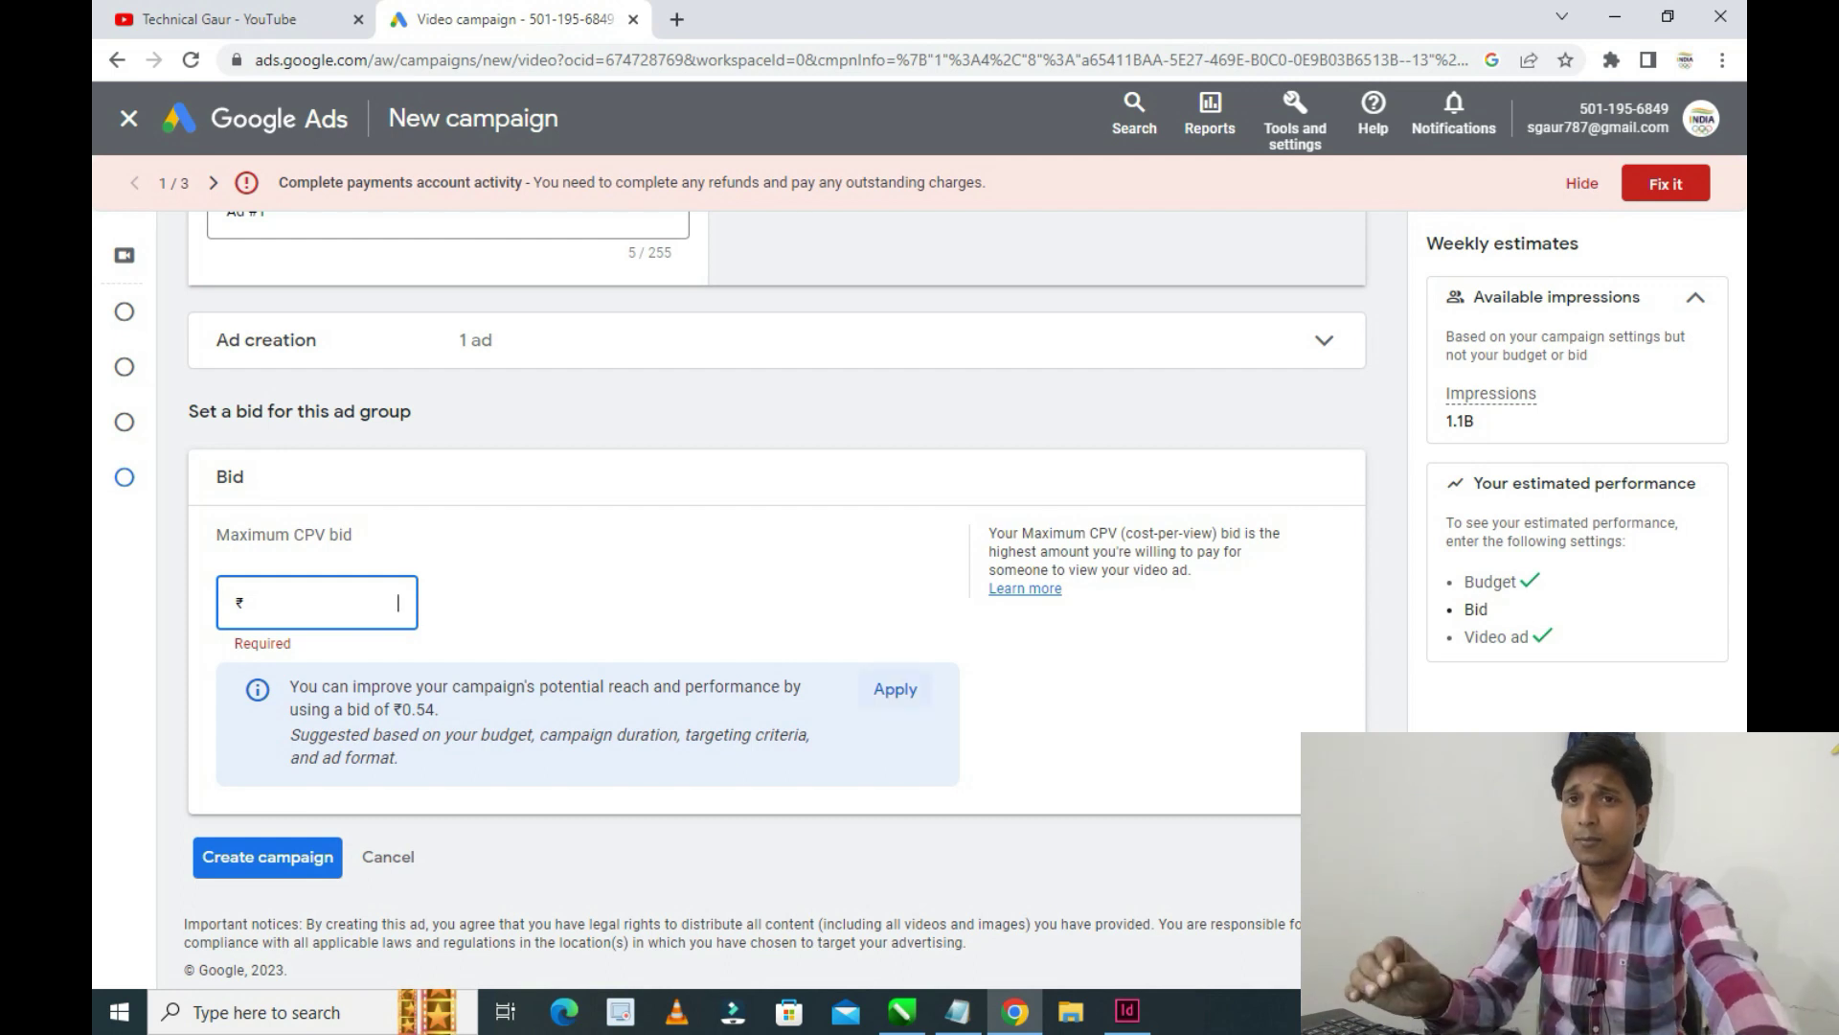
left_click(895, 689)
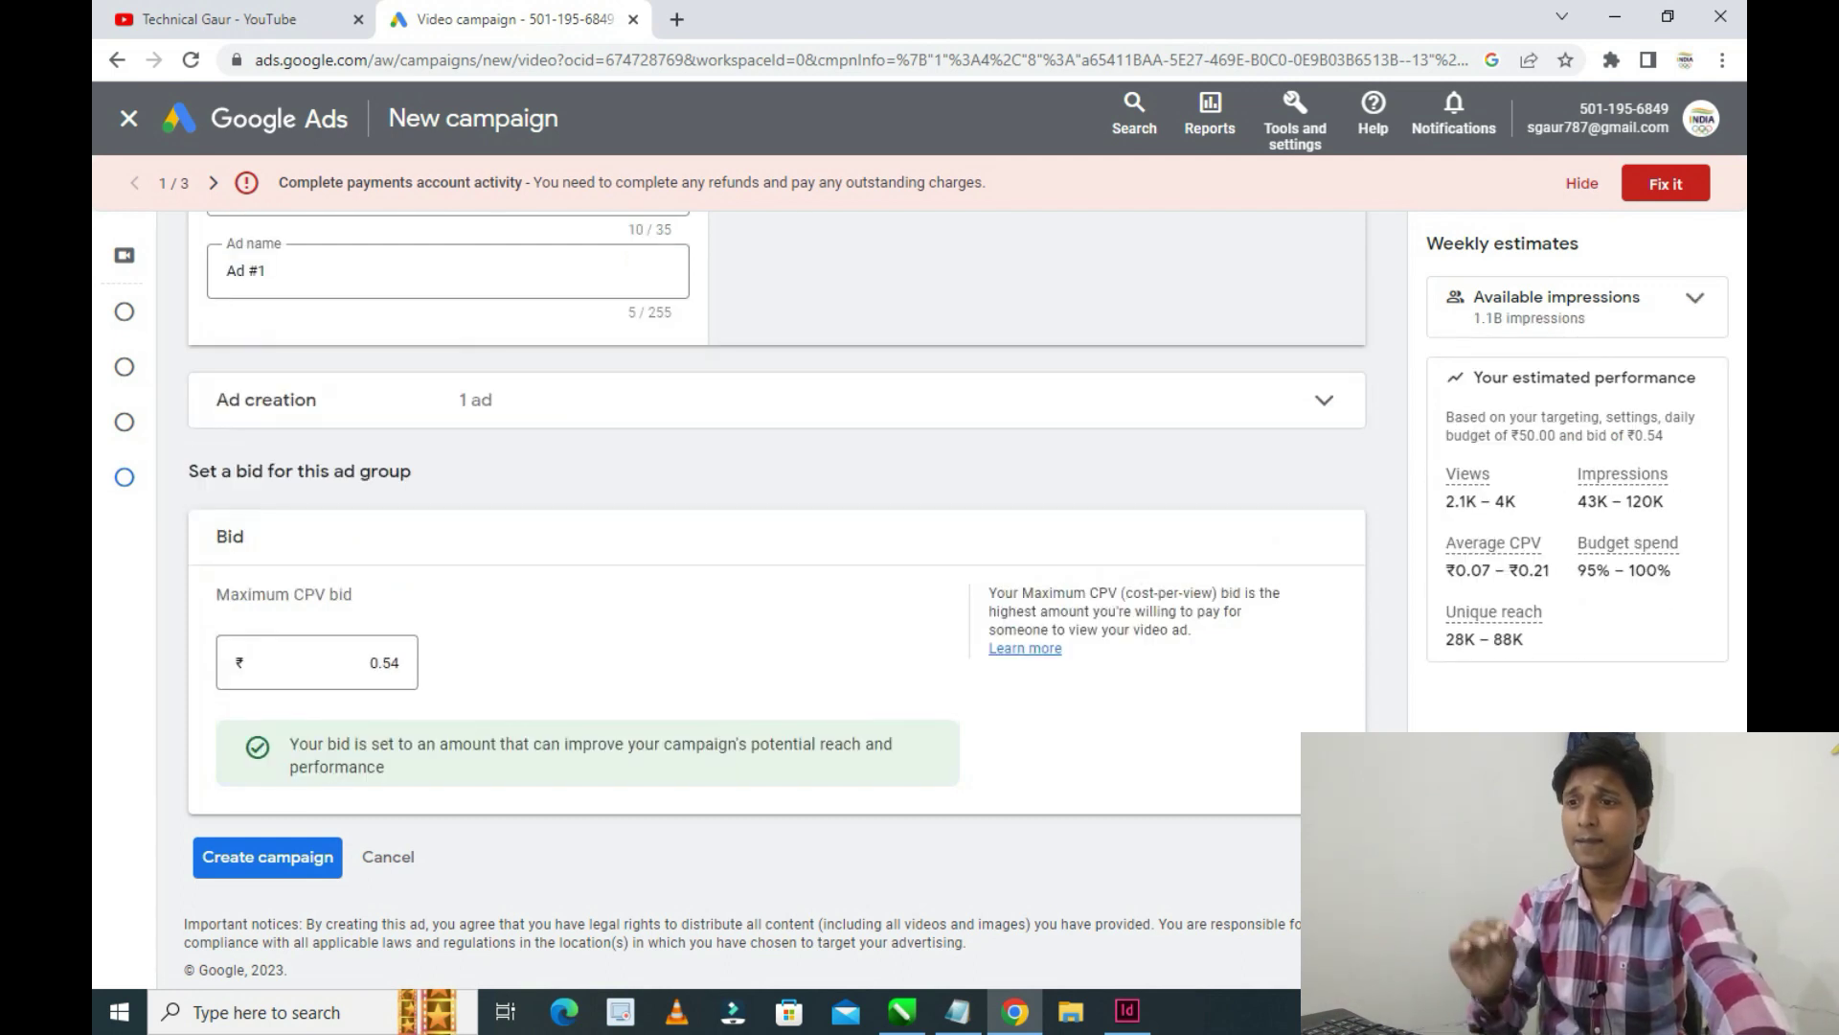
Review the campaign's estimated weekly performance, including views, impressions, average CPV and unique reach
left_click_drag(1491, 378, 1669, 377)
left_click_drag(1523, 416, 1523, 639)
left_click(1617, 632)
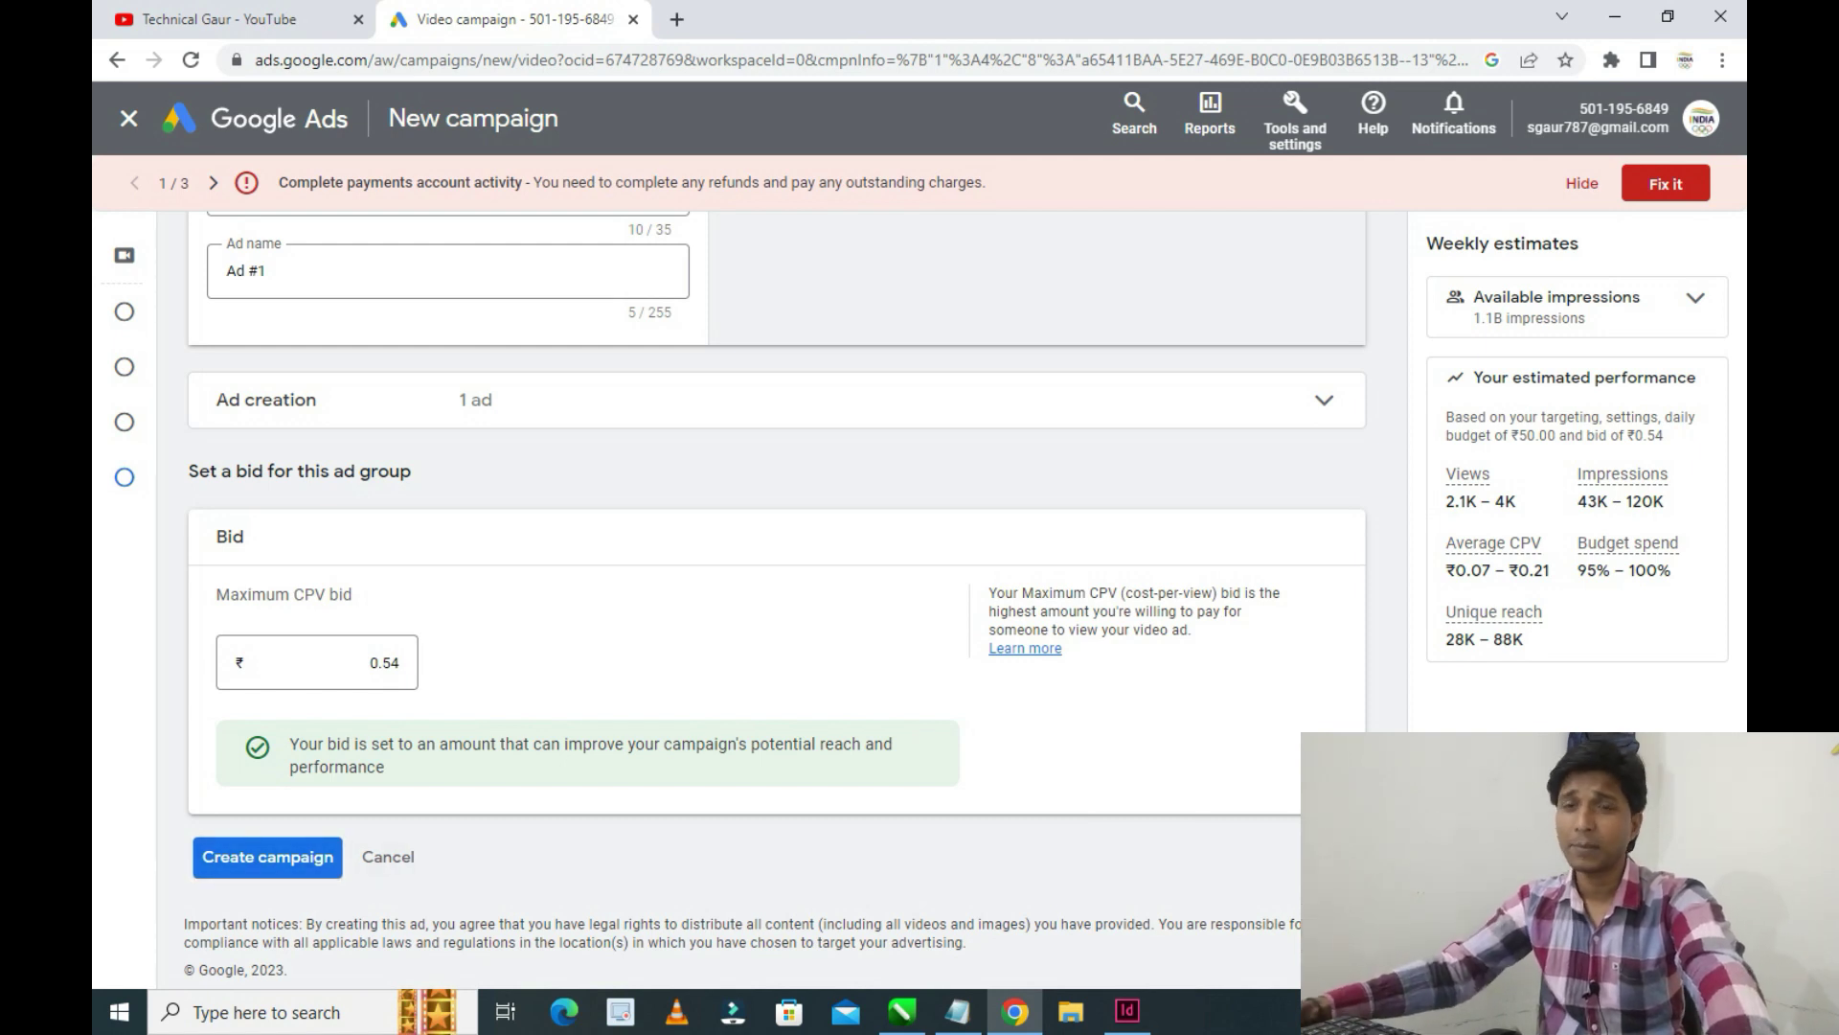
Create the video campaign and review its ad group and ad details in the settings summary
left_click(273, 856)
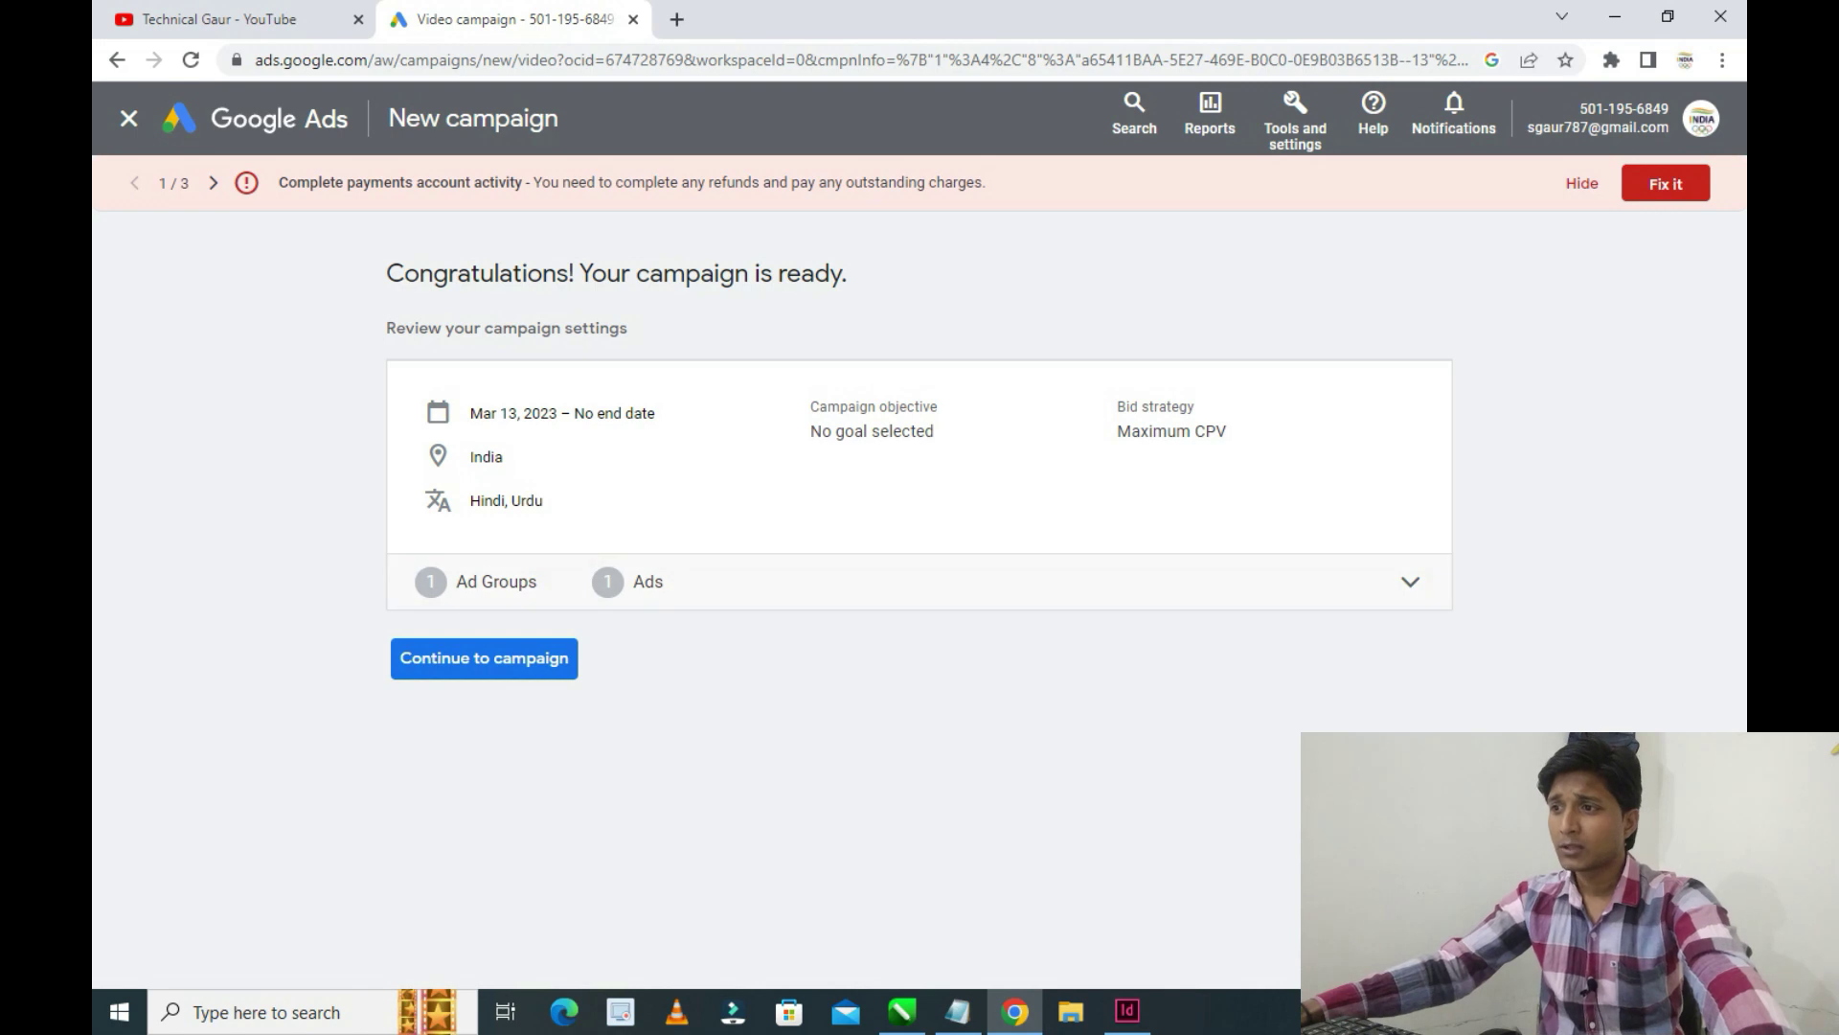
left_click(1410, 581)
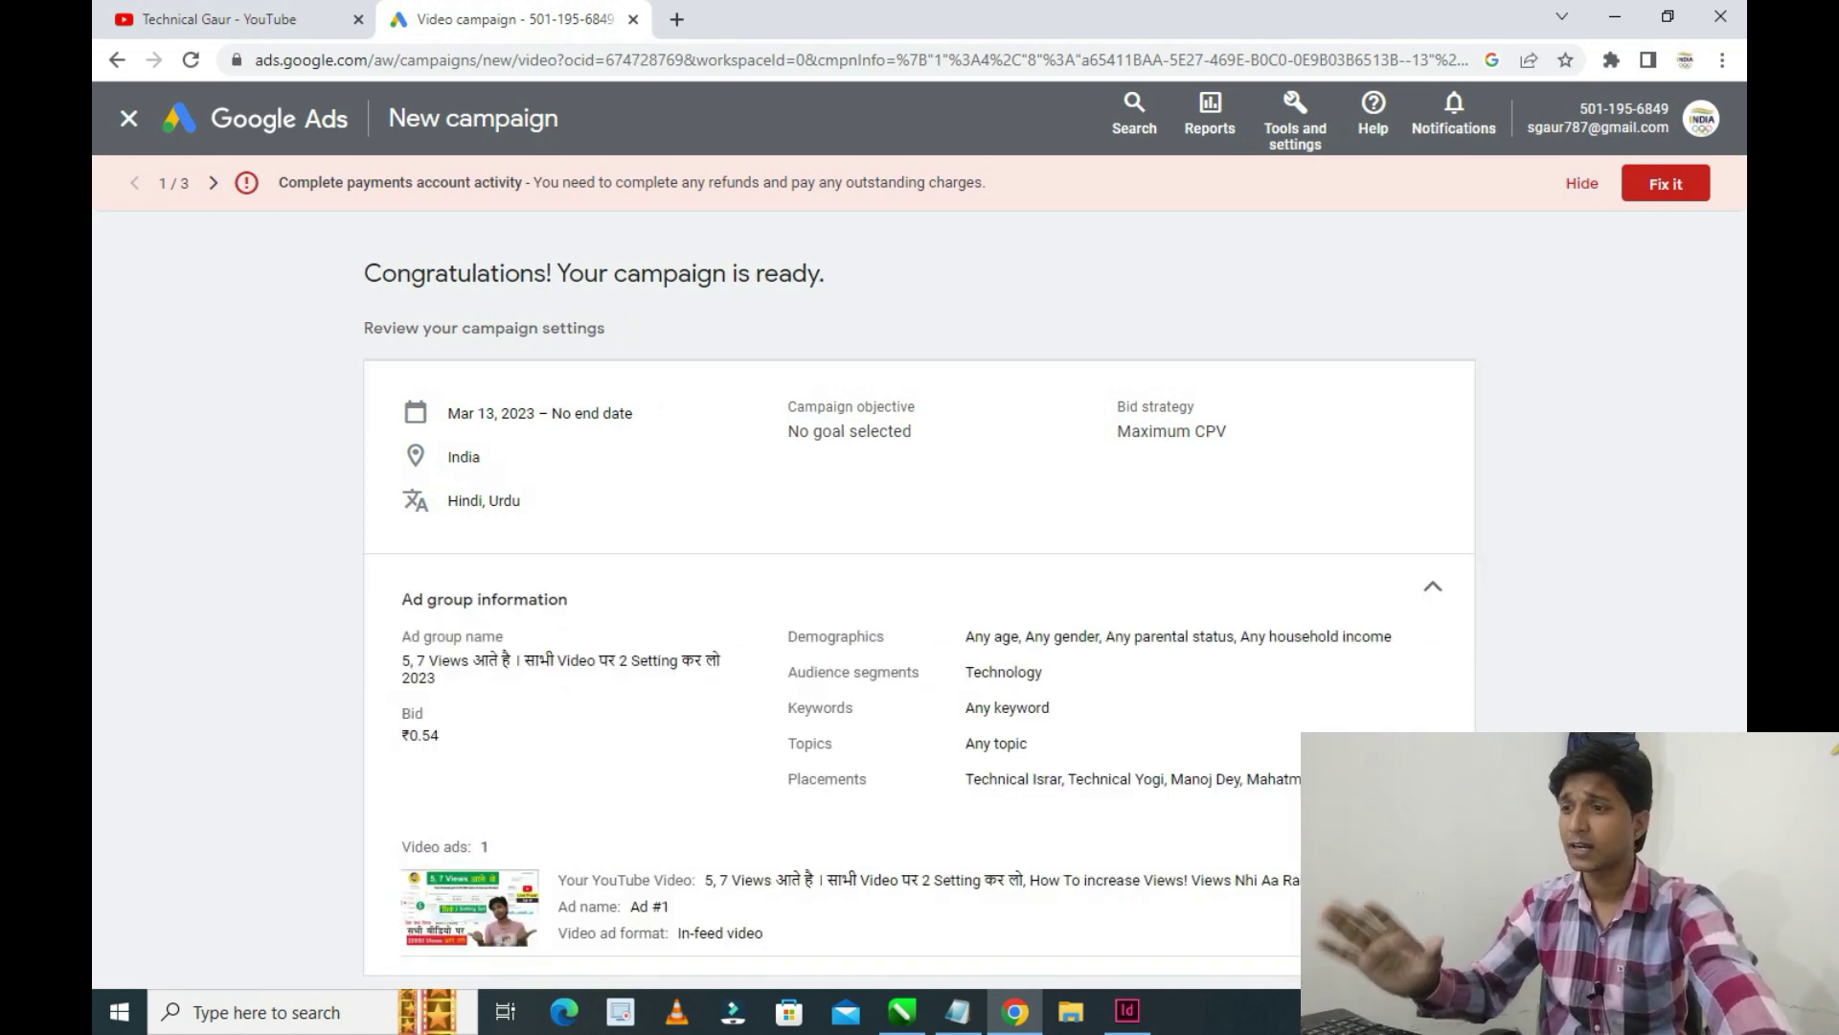
left_click(1432, 585)
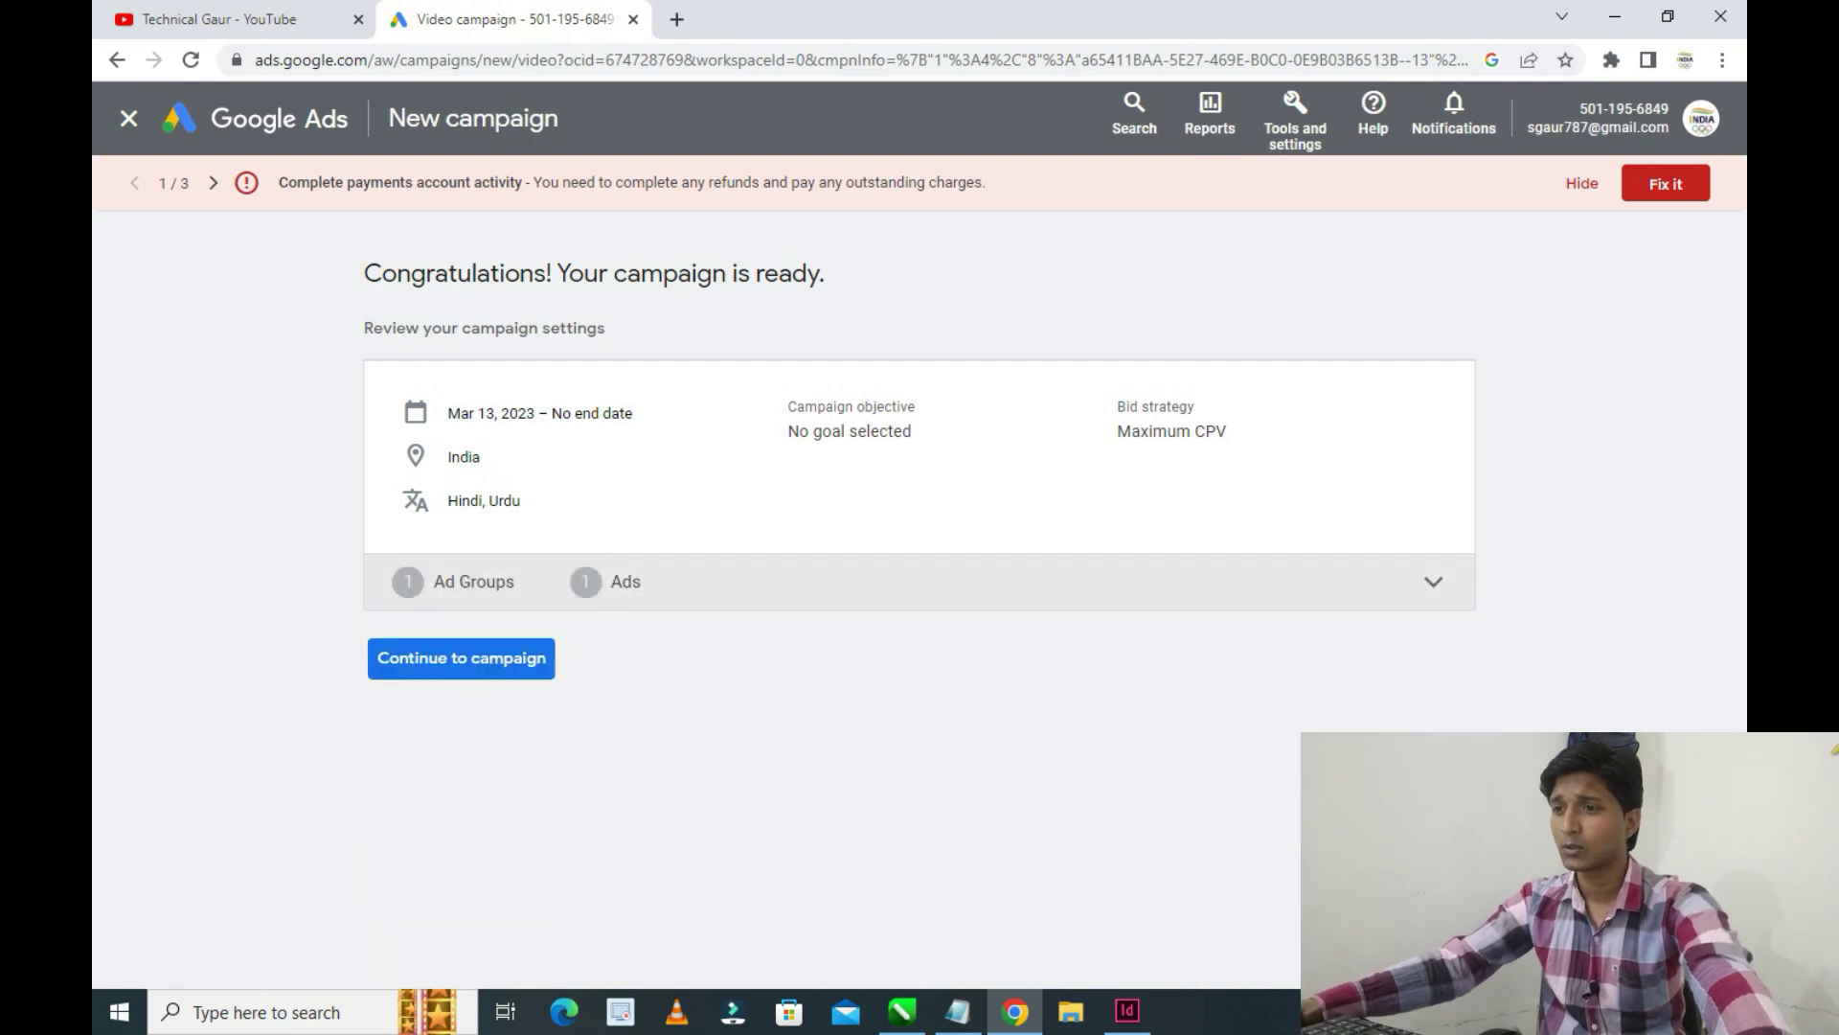
Continue to the new campaign's ad groups page and finish the introductory guide without rating it
left_click(460, 658)
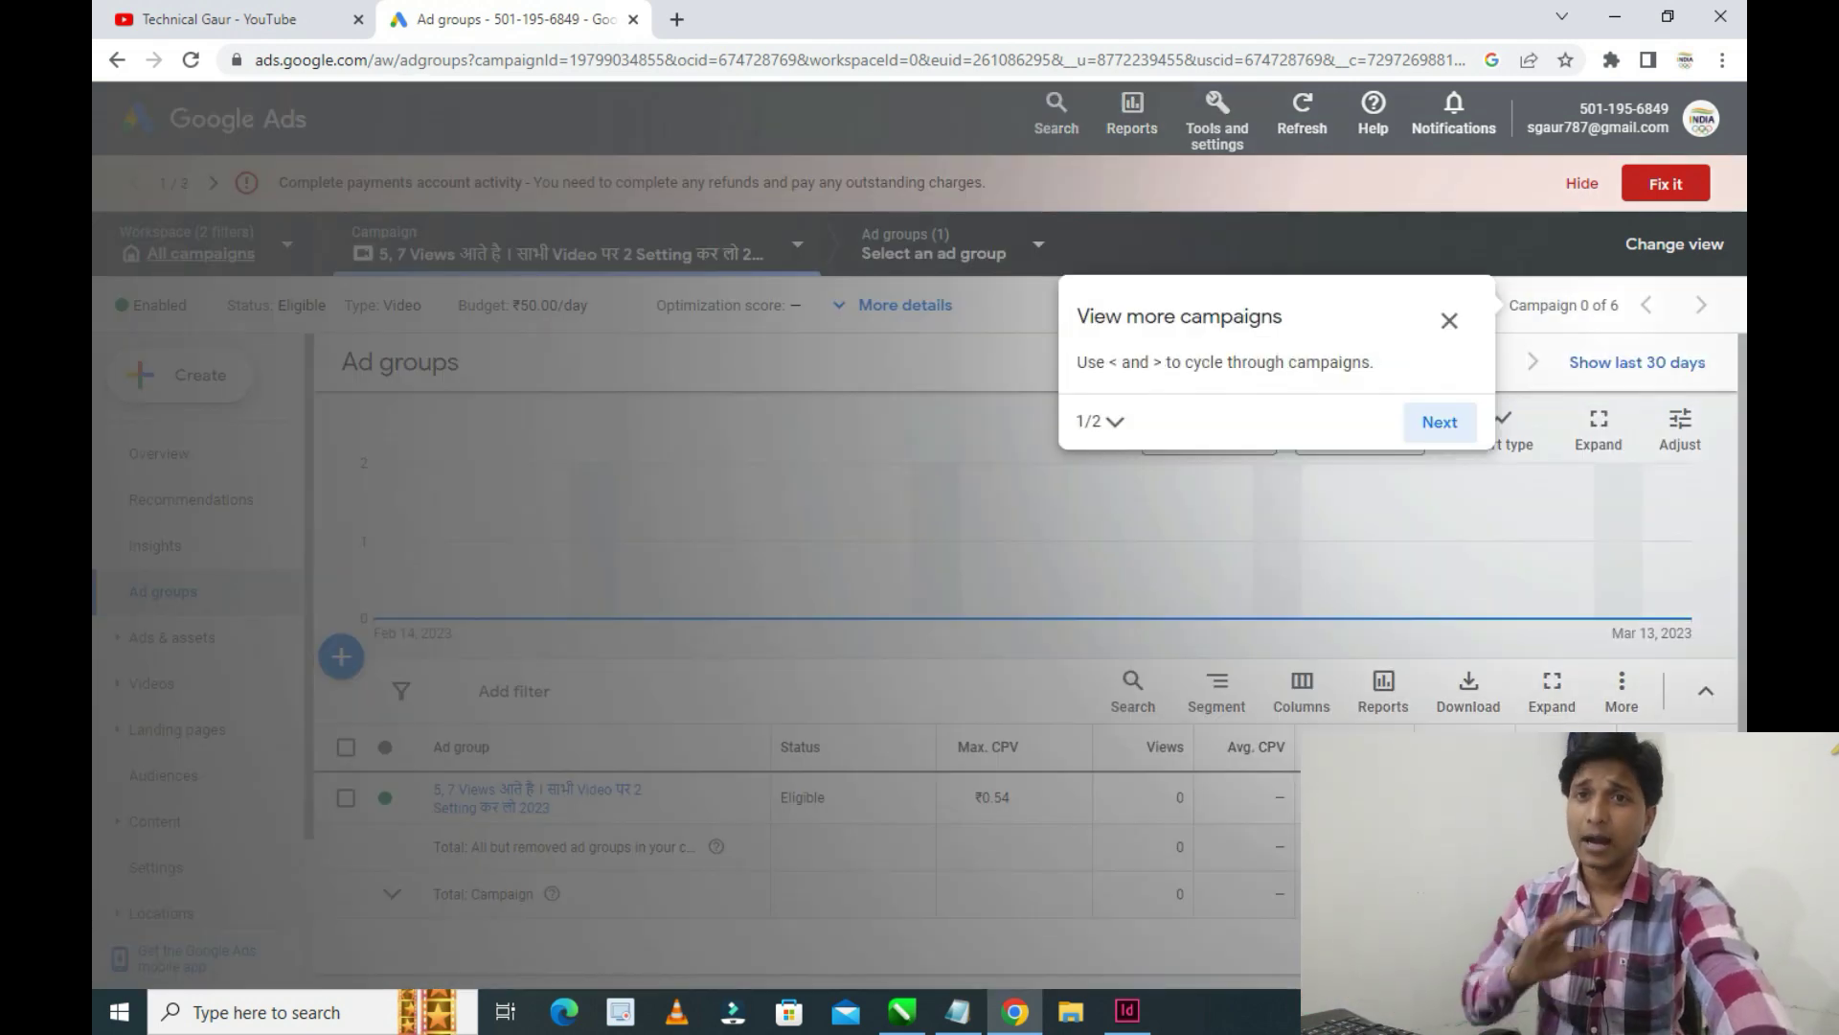
left_click(1440, 422)
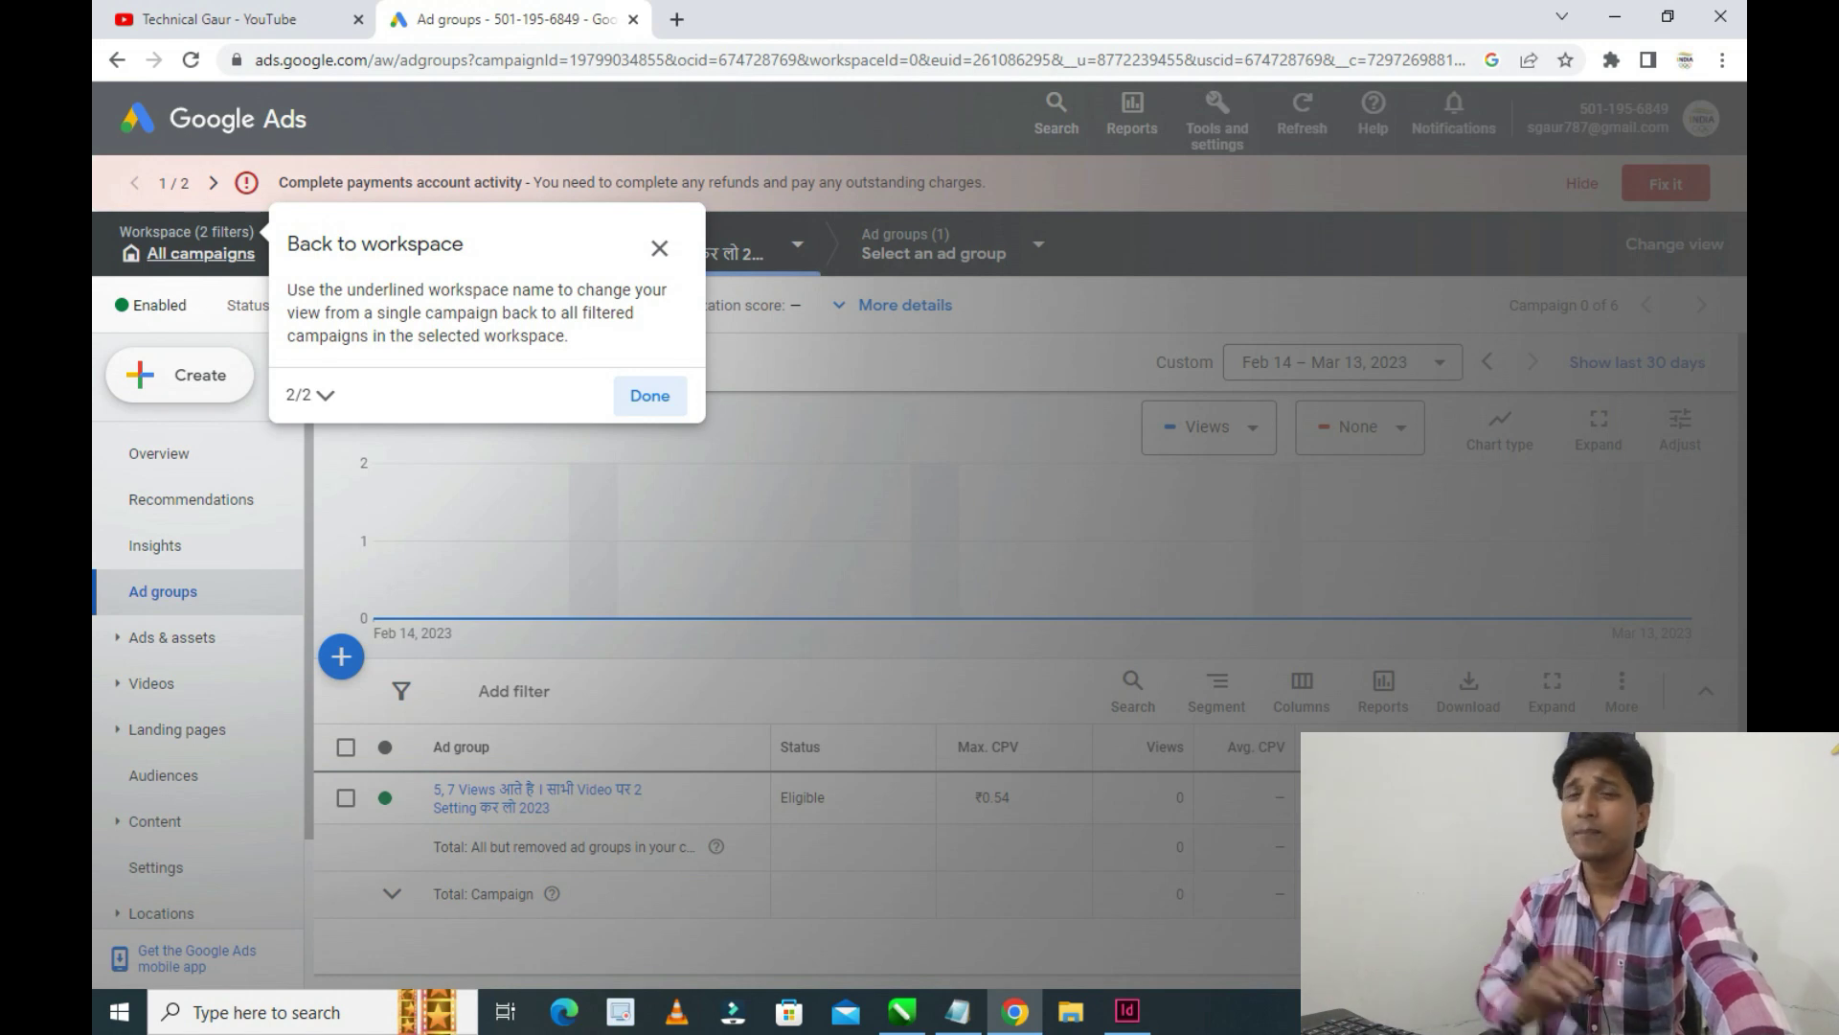
key("Return")
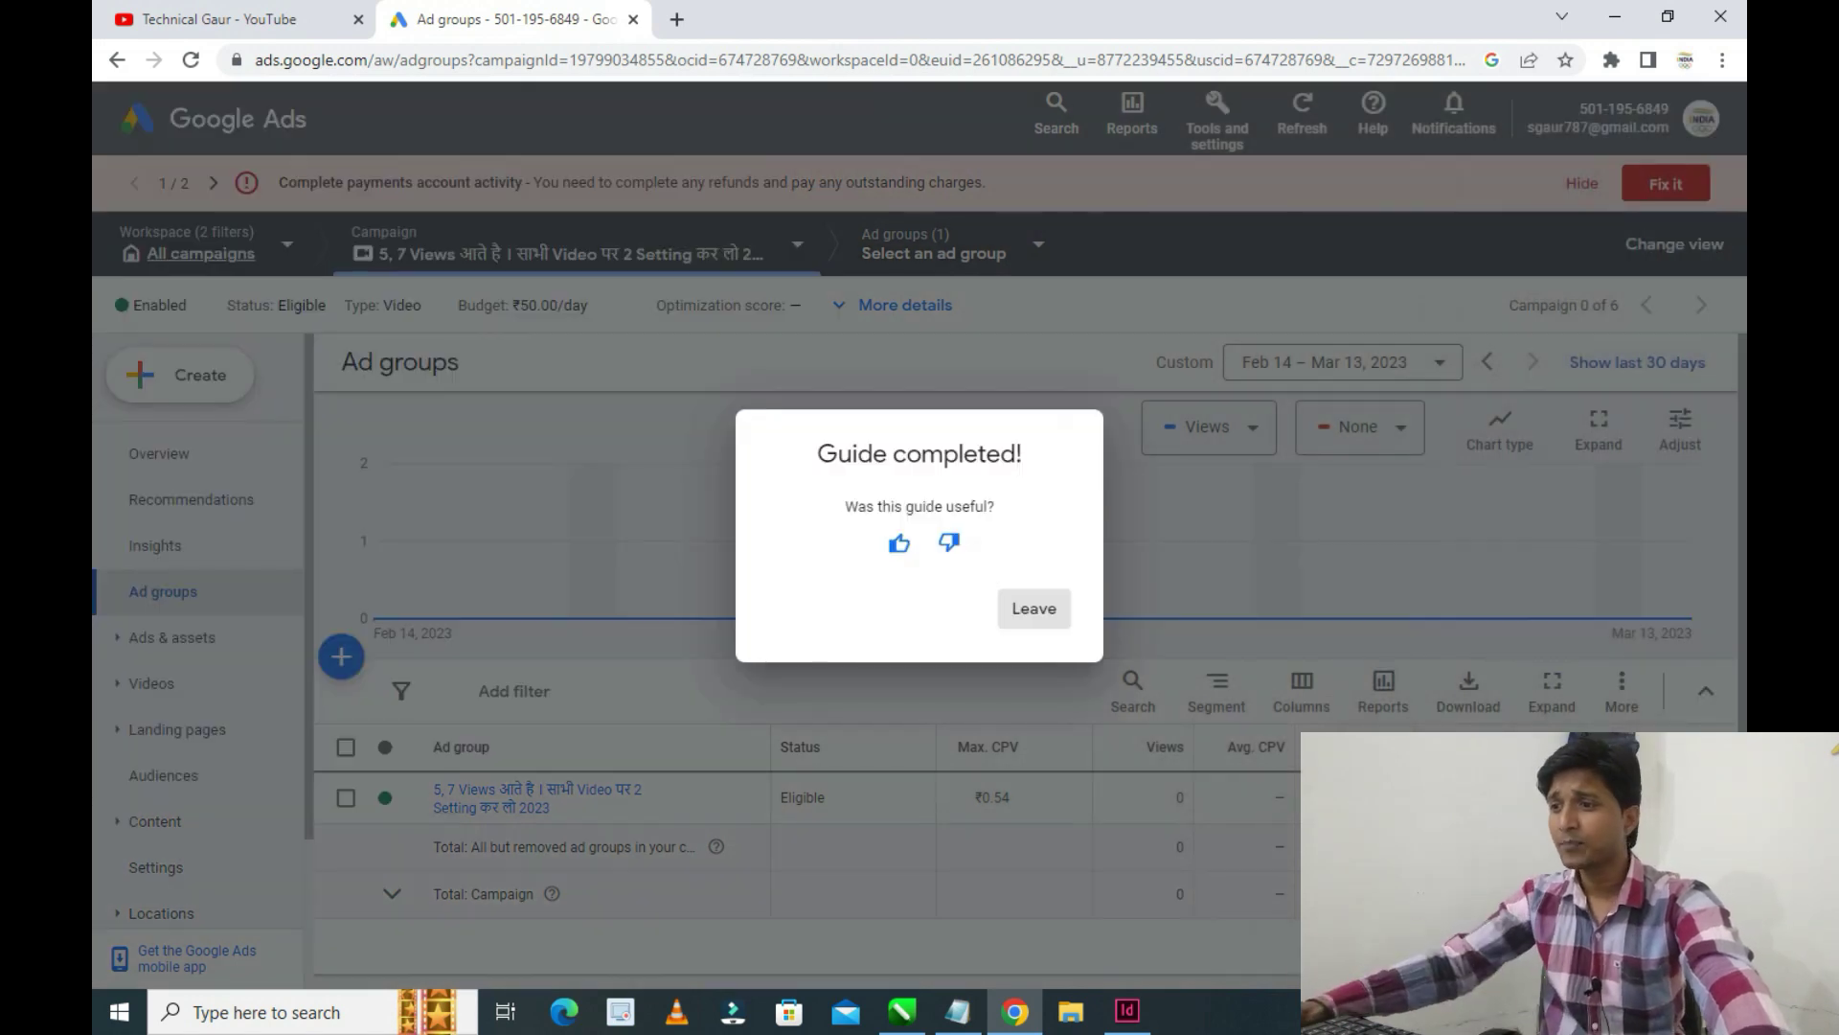
key("Return")
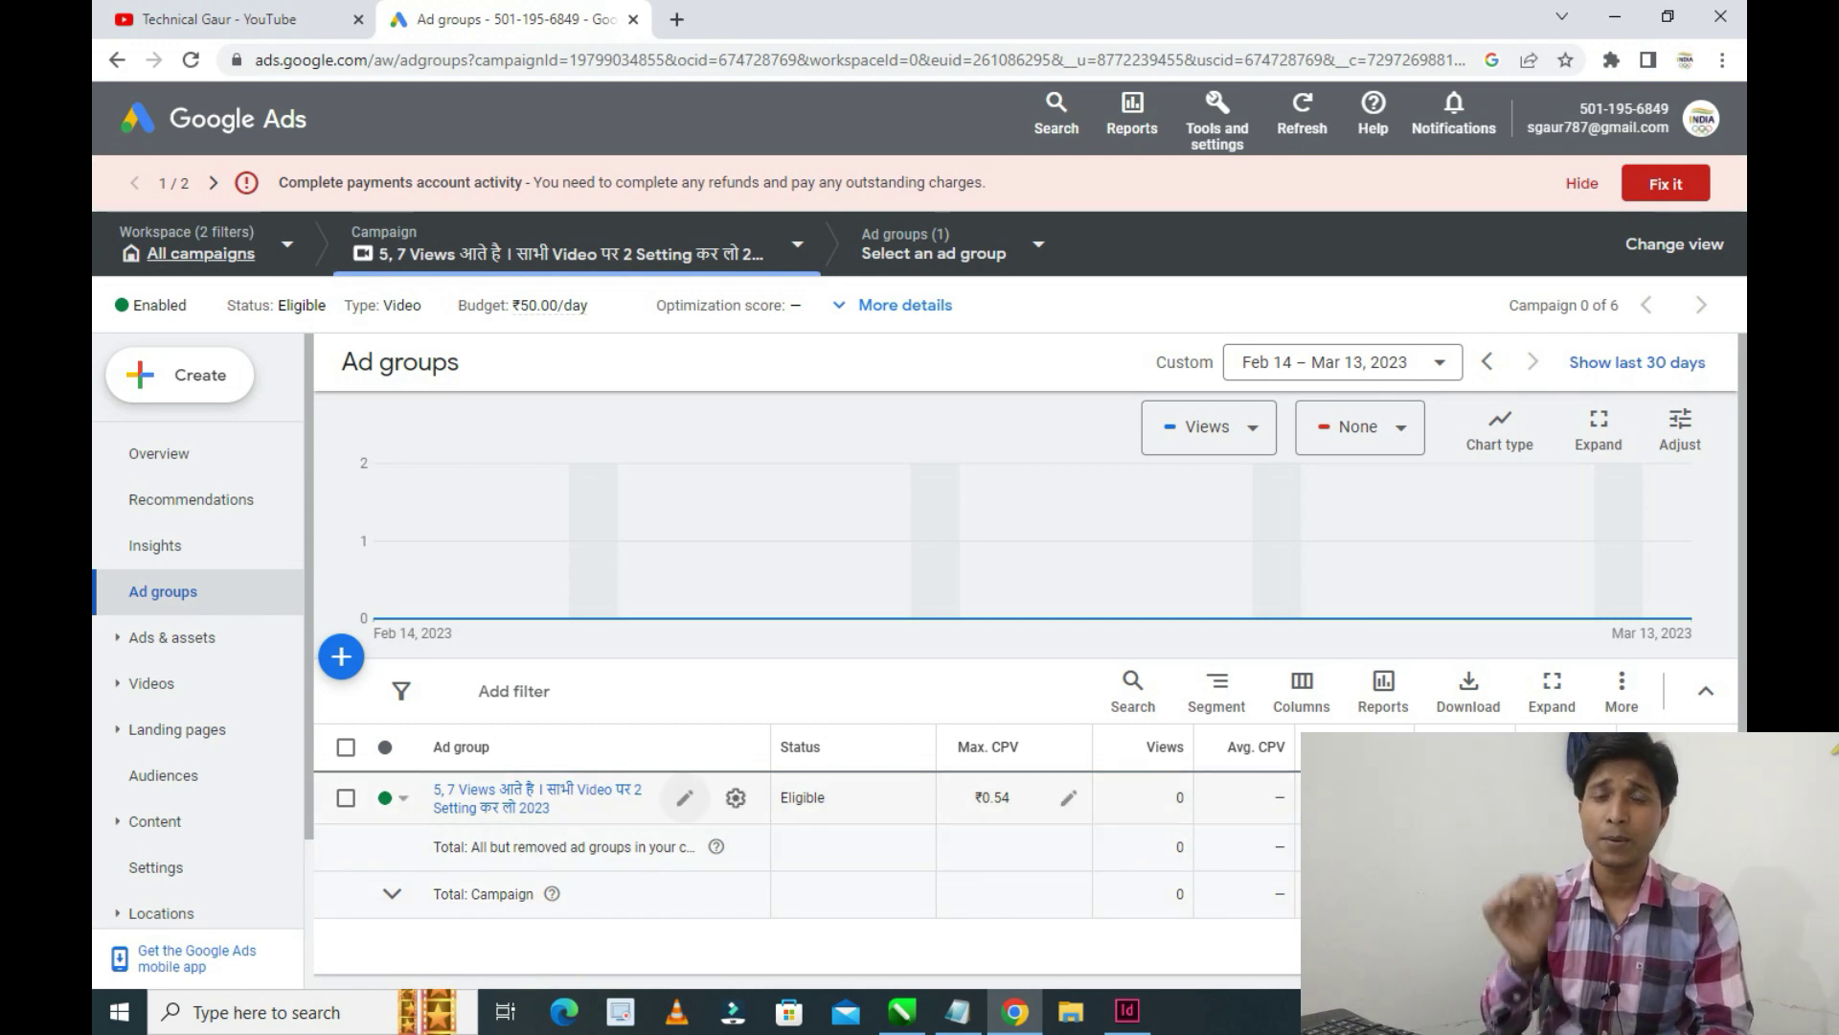
left_click(684, 797)
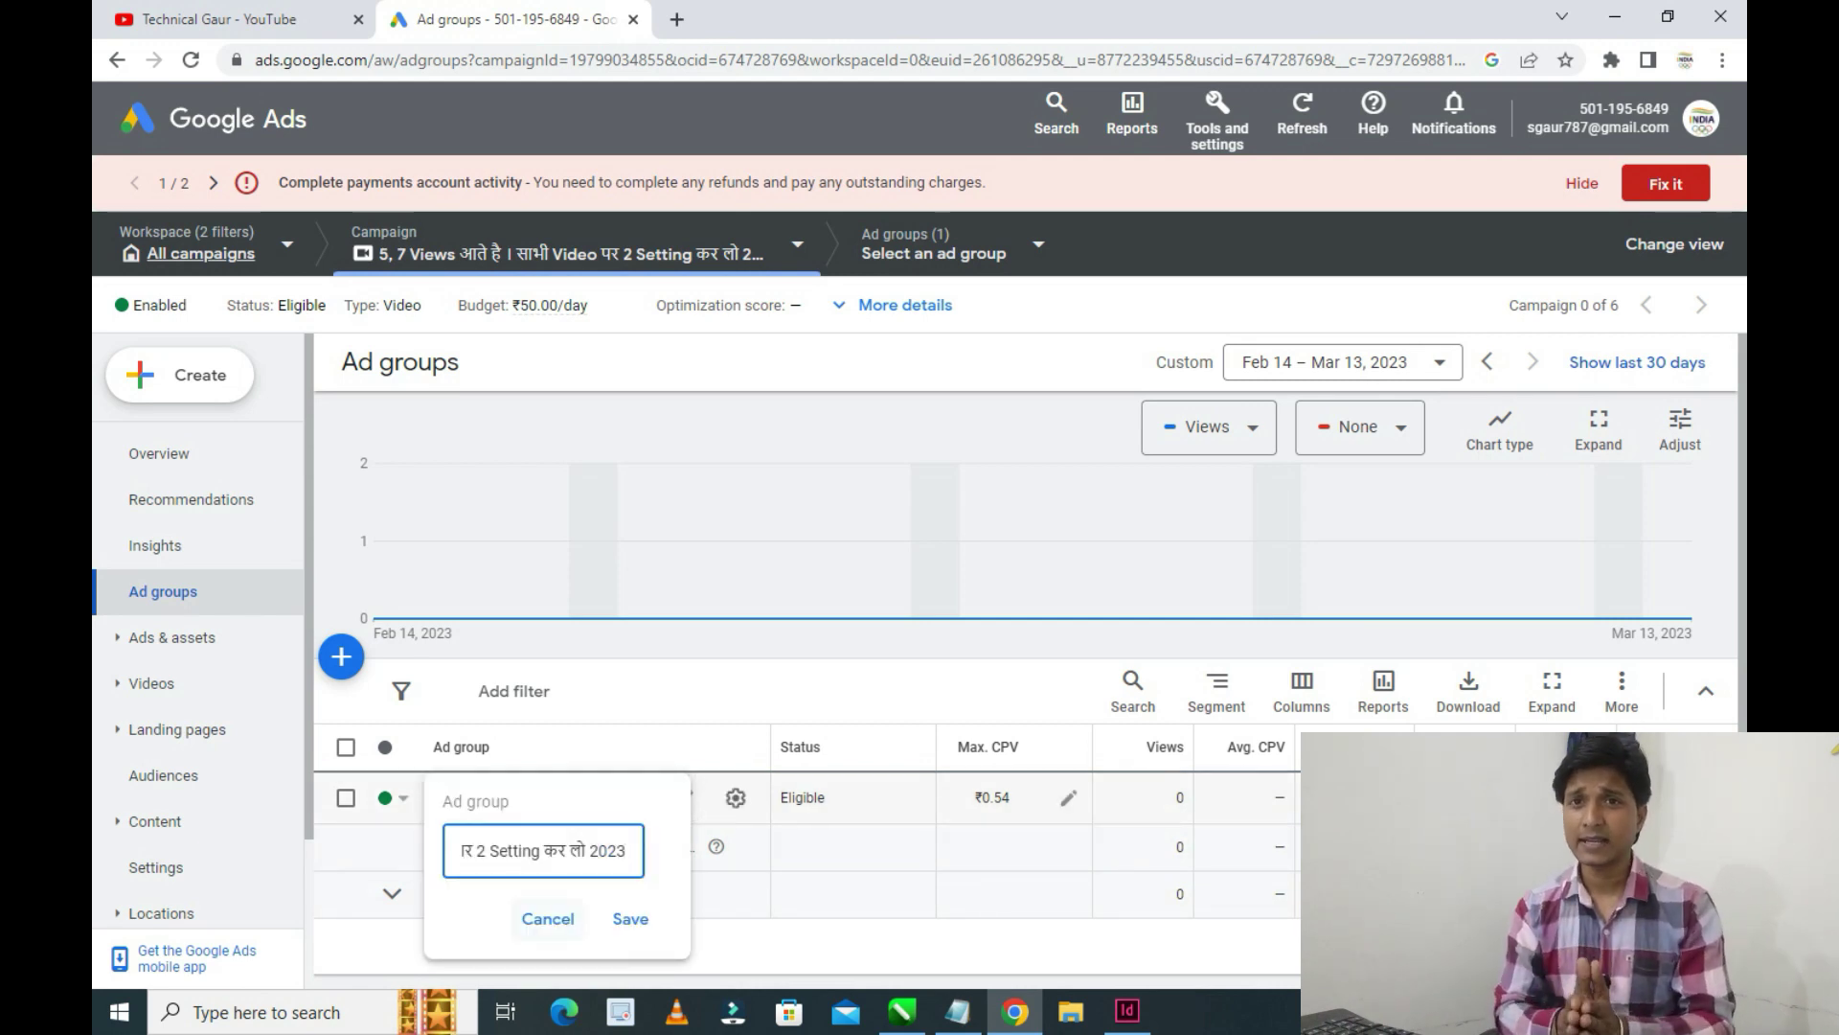
key("Return")
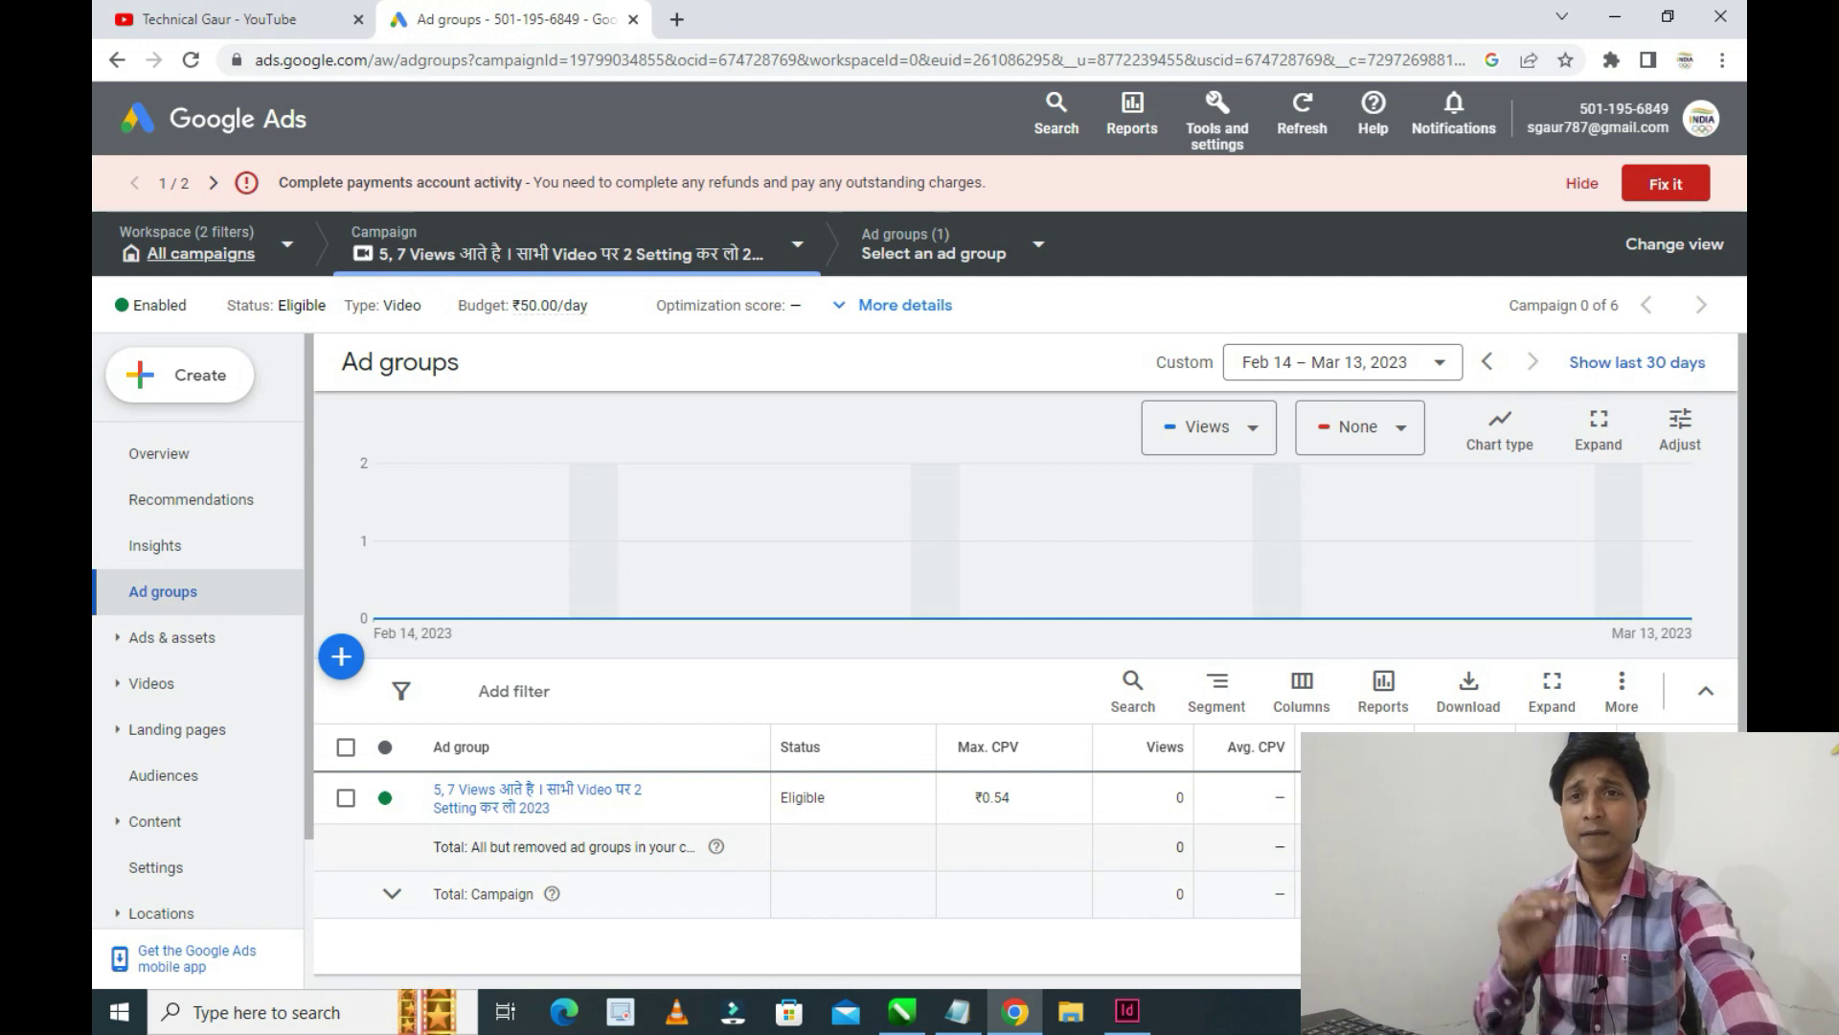